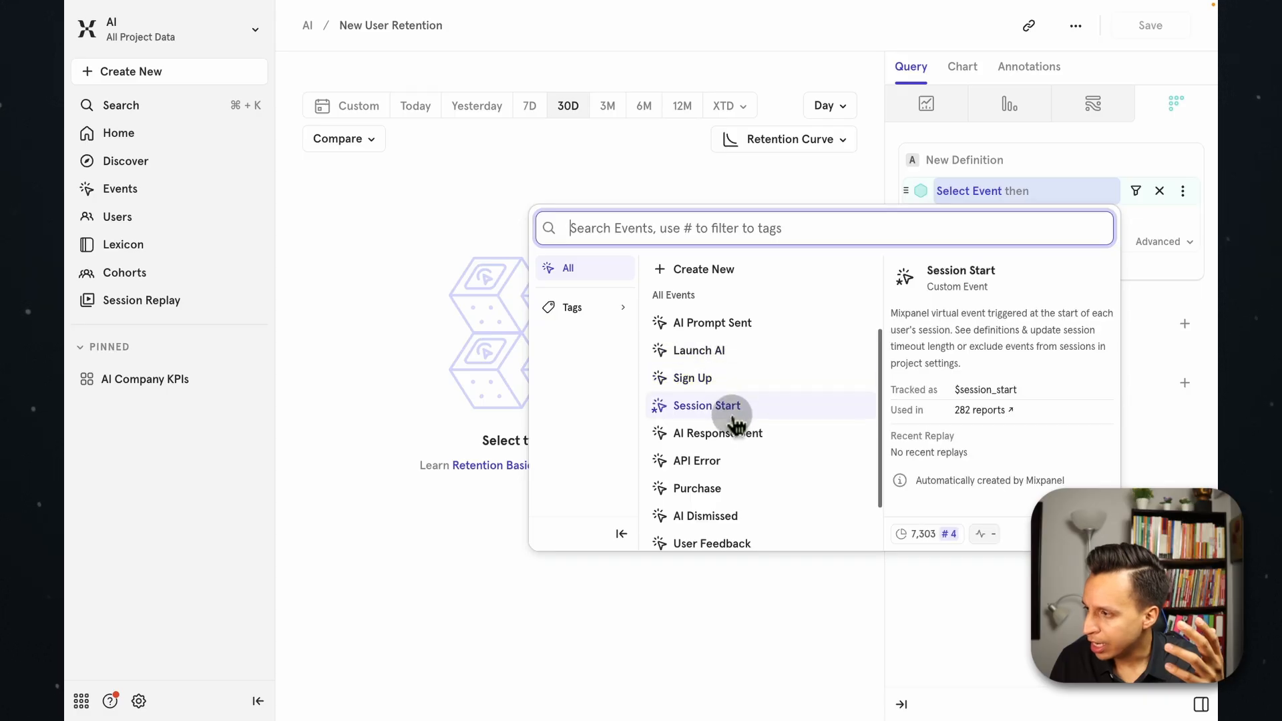
{"action": "scroll", "coordinate": [735, 411], "scroll_direction": "down", "scroll_amount": 2}
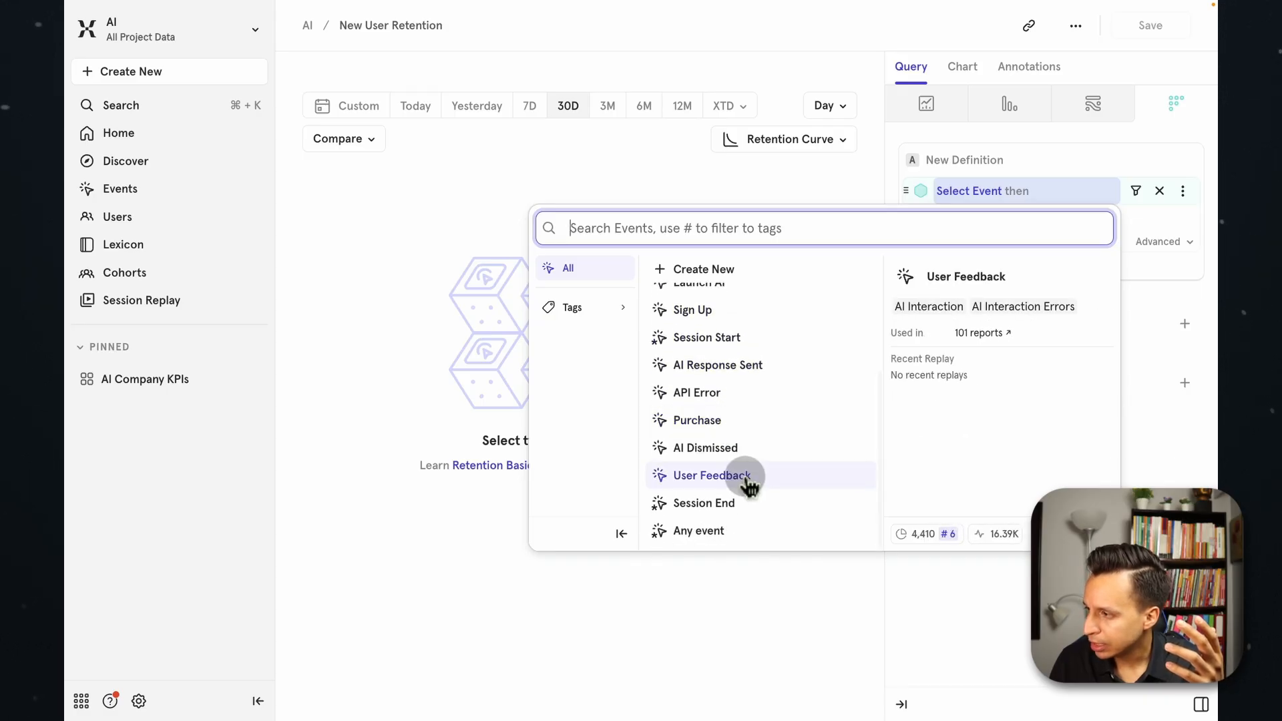
{"action": "scroll", "coordinate": [739, 452], "scroll_direction": "up", "scroll_amount": 5}
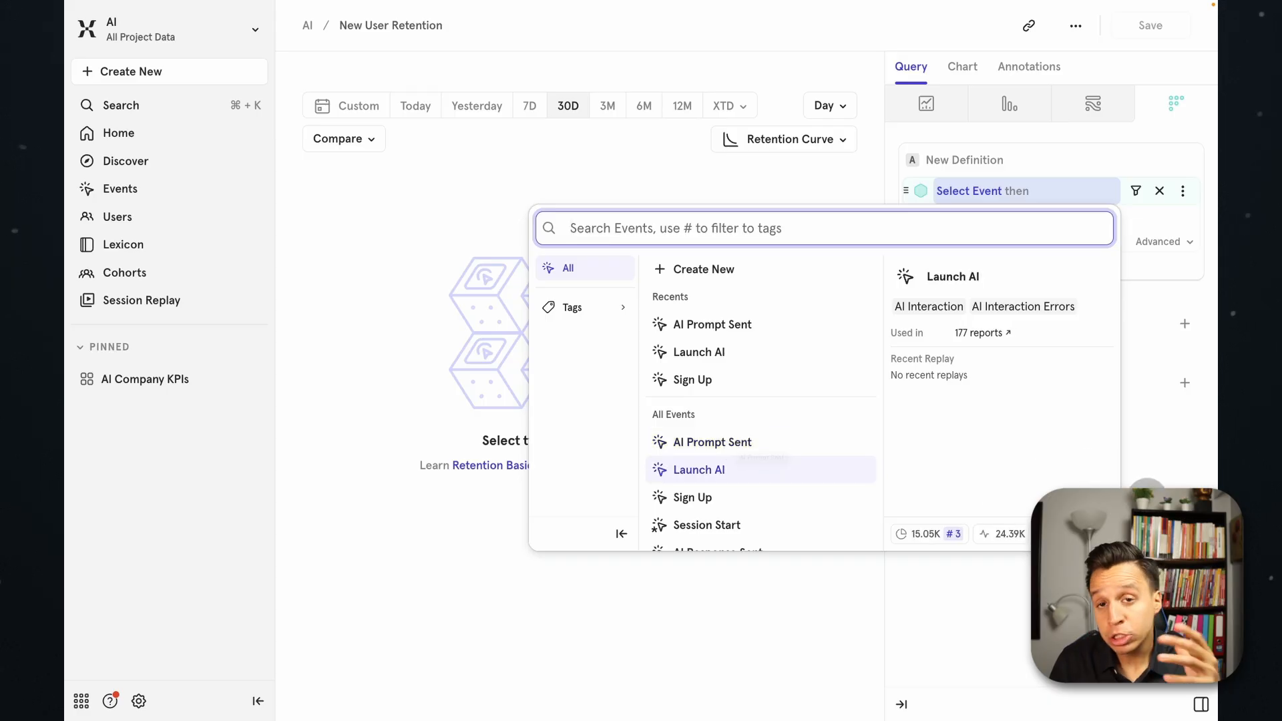
{"action": "left_click", "coordinate": [1147, 496]}
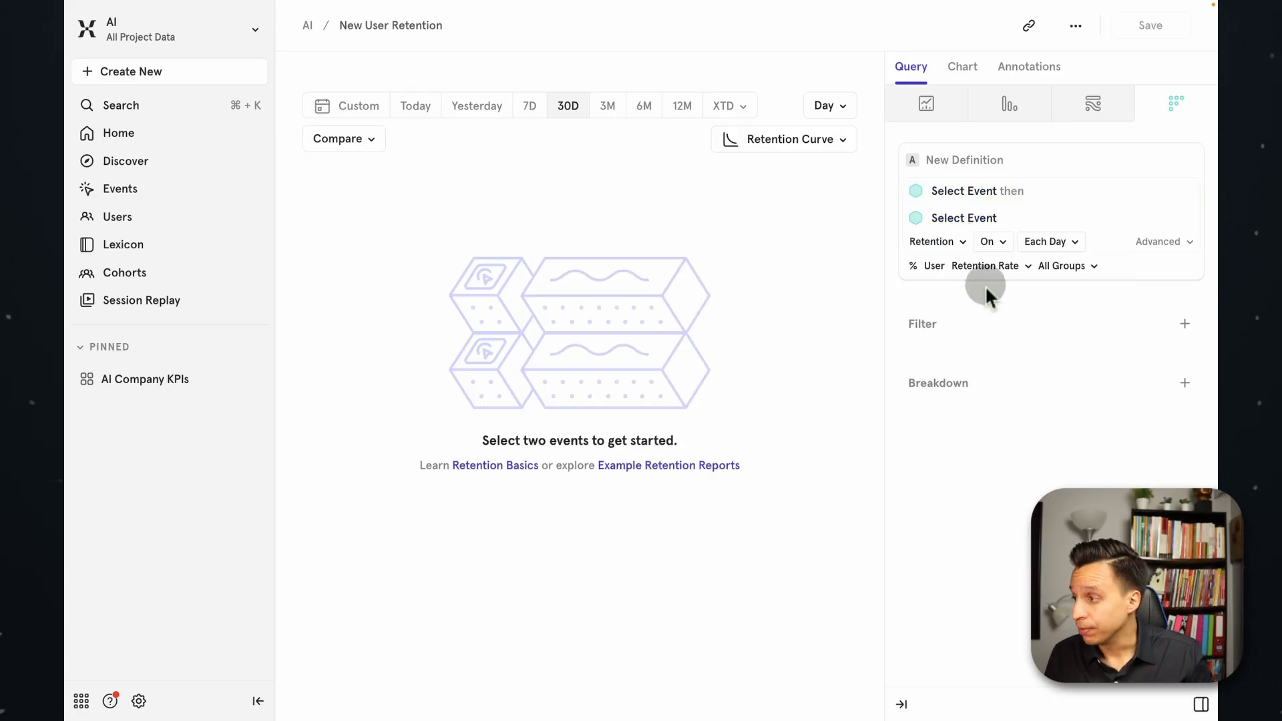
Define the retention query with Sign Up as the first event and AI Prompt Sent as the return event.
{"action": "left_click", "coordinate": [955, 193]}
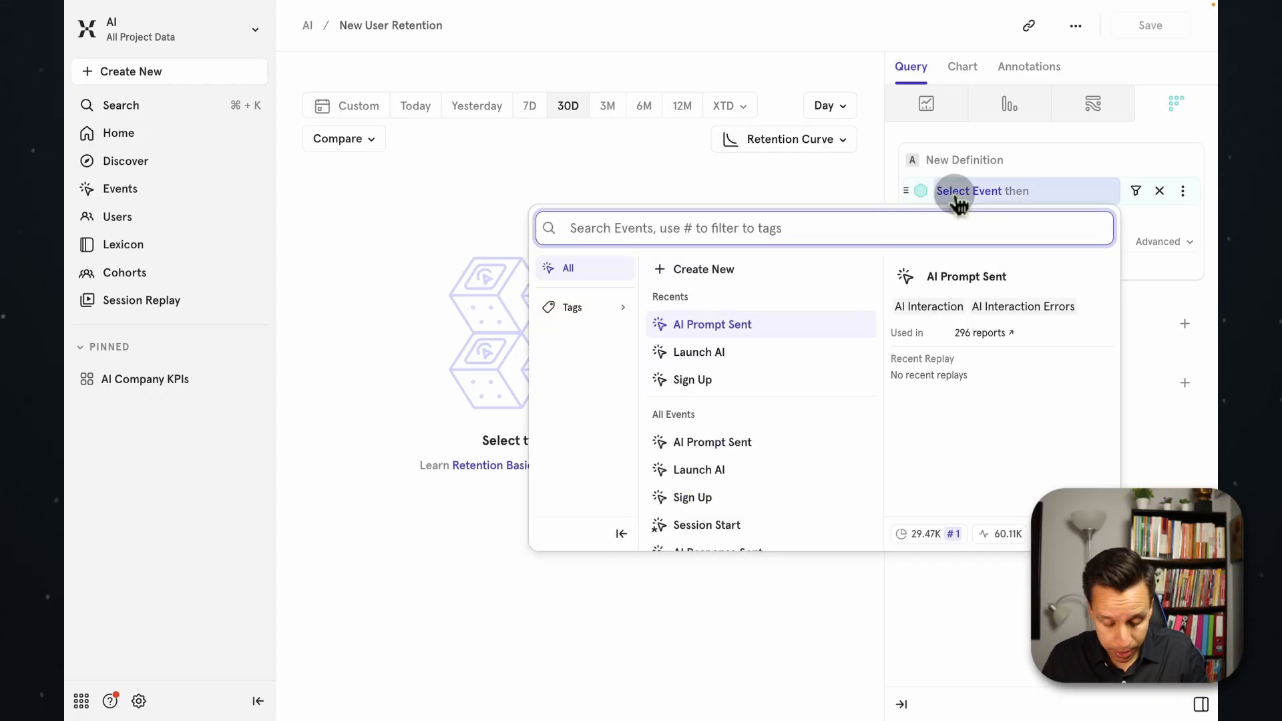
{"action": "type", "text": "sign"}
{"action": "left_click", "coordinate": [804, 322]}
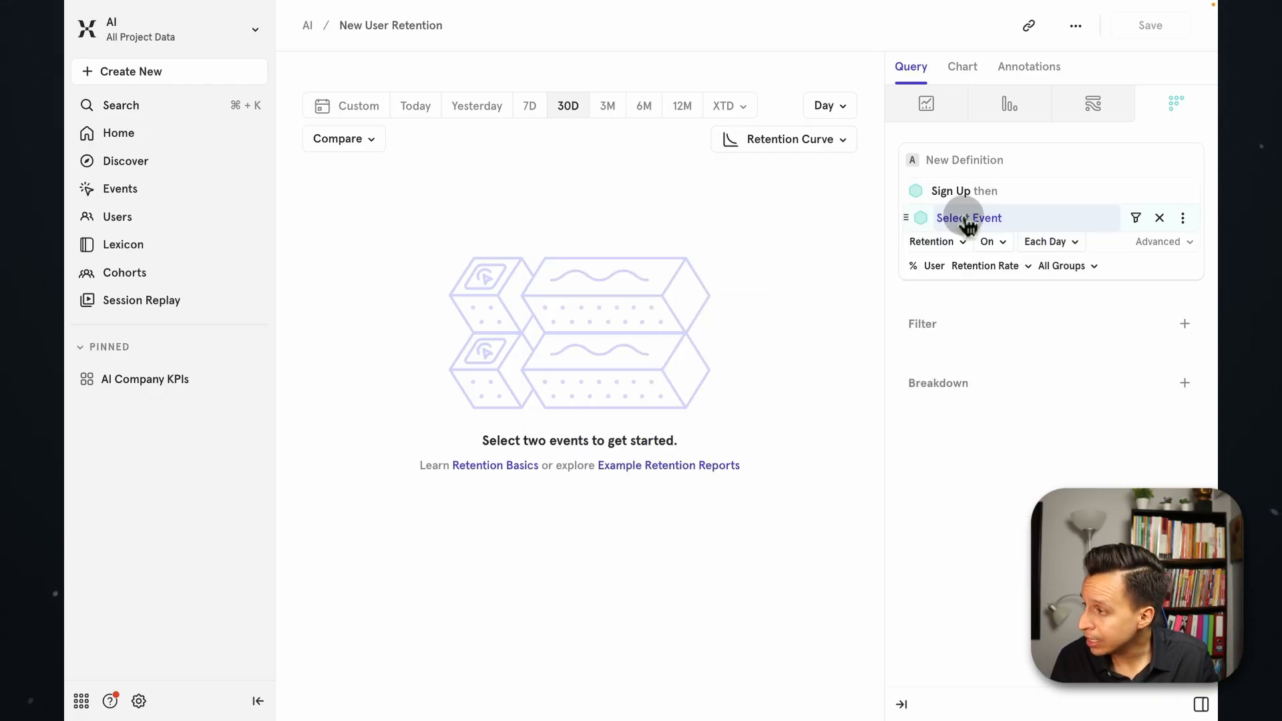
{"action": "left_click", "coordinate": [966, 220]}
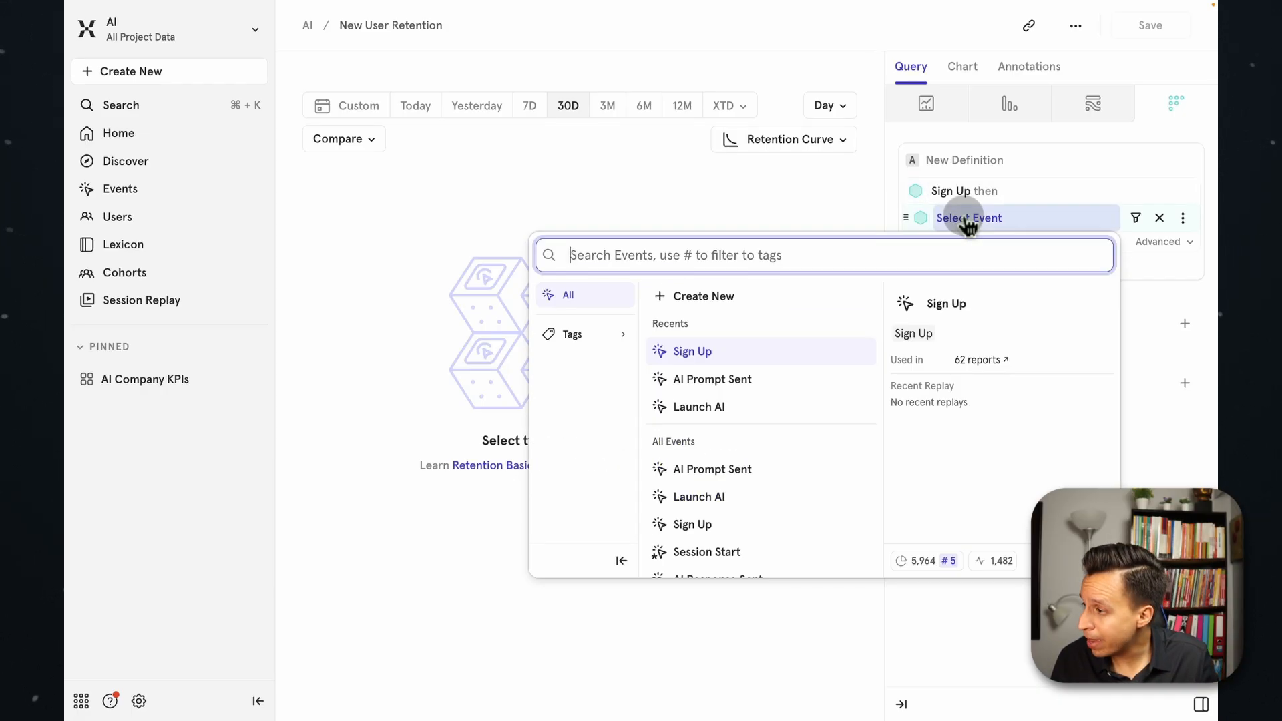
{"action": "left_click", "coordinate": [755, 471]}
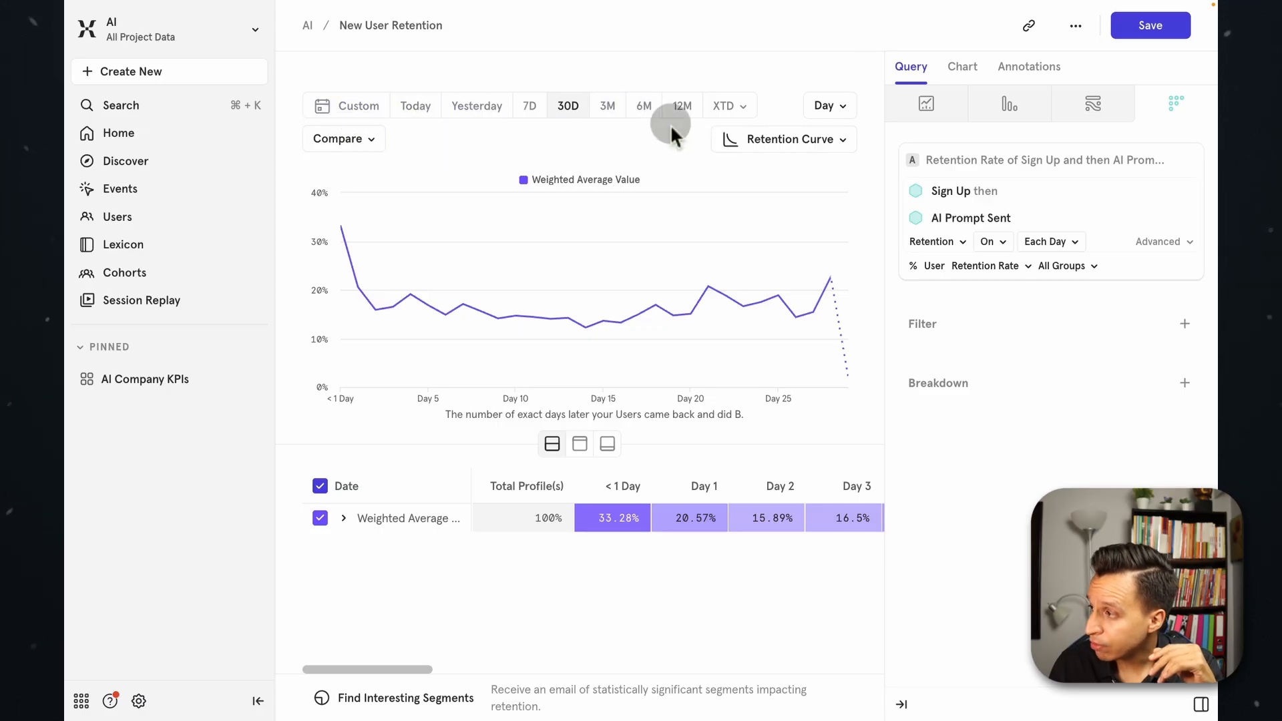
Measure the retention report in weekly intervals over the last three months.
{"action": "left_click", "coordinate": [825, 109]}
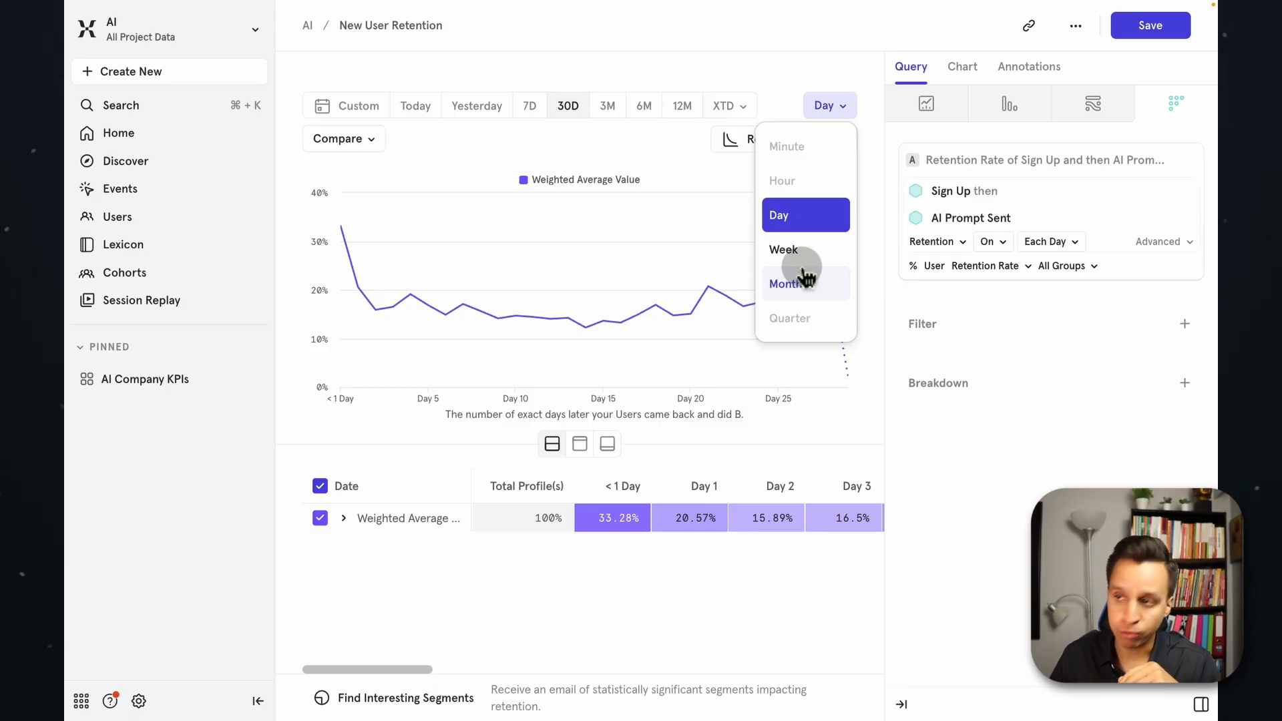
{"action": "left_click", "coordinate": [788, 252]}
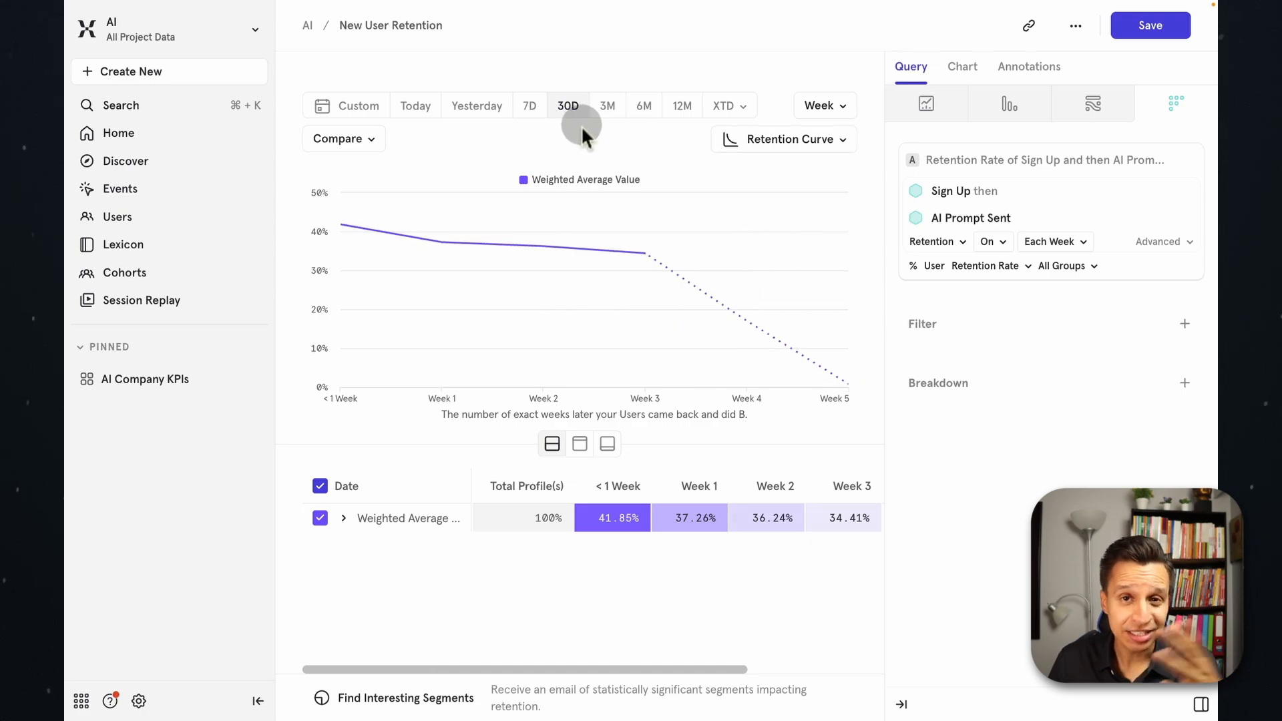
{"action": "left_click", "coordinate": [609, 112]}
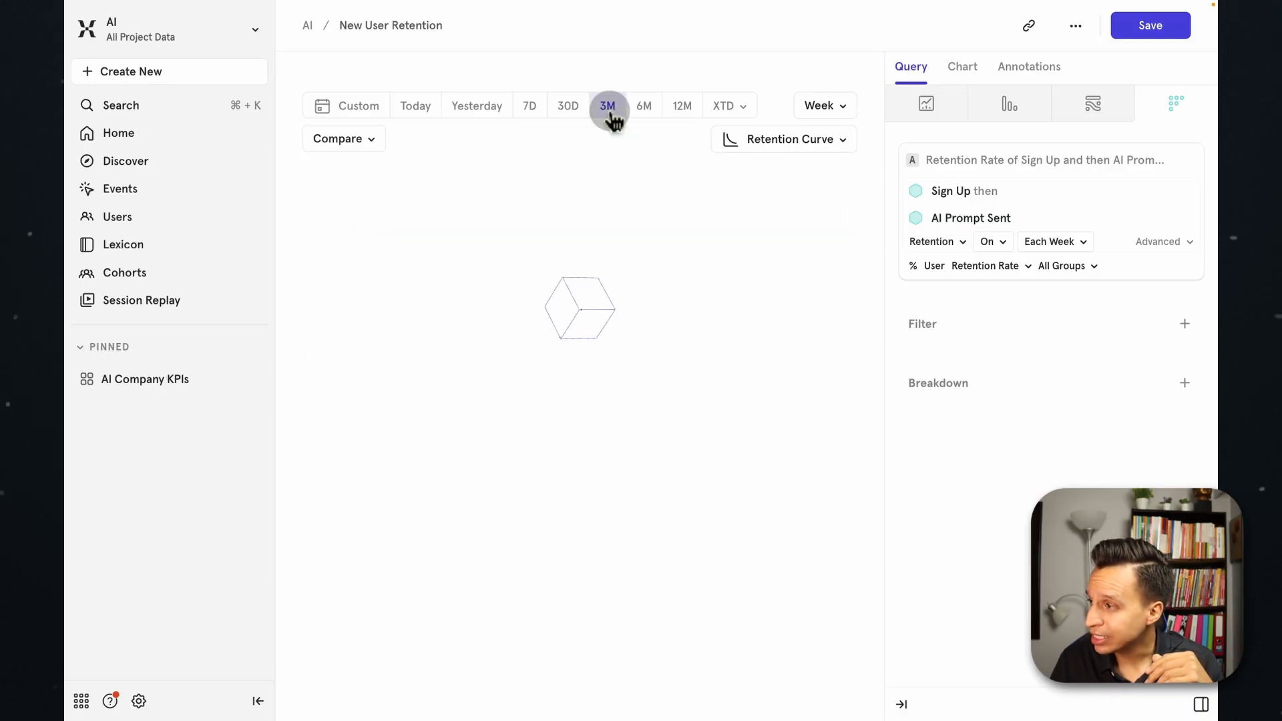
{"action": "left_click", "coordinate": [645, 114]}
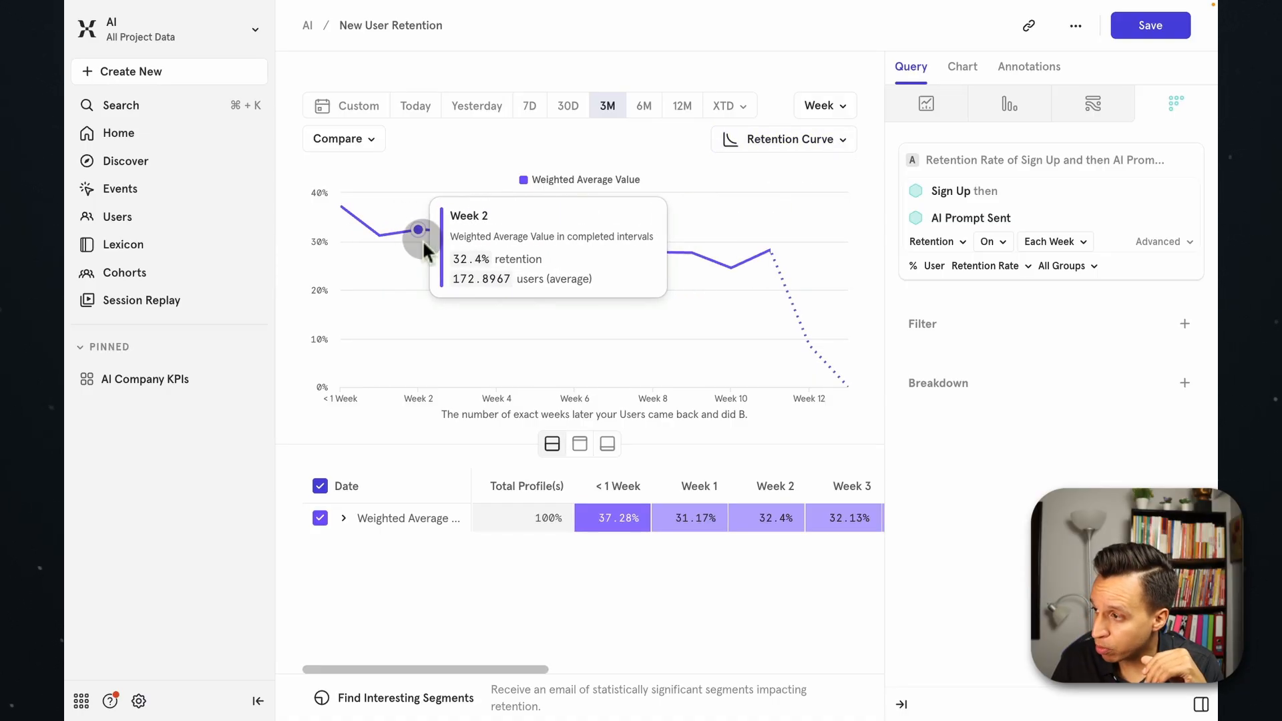
Preview the report as a line chart and as a single metric, and return it to the retention curve.
{"action": "left_click", "coordinate": [774, 139]}
{"action": "left_click", "coordinate": [762, 218]}
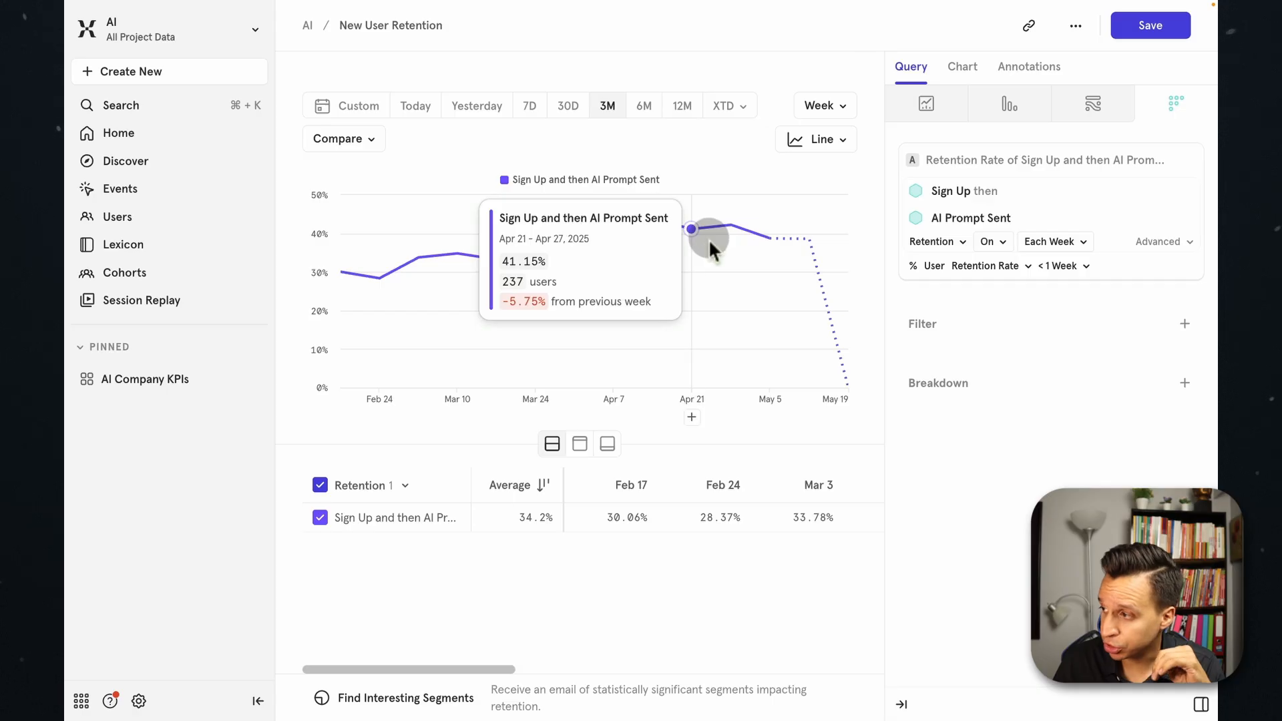
{"action": "left_click", "coordinate": [816, 139]}
{"action": "left_click", "coordinate": [793, 246]}
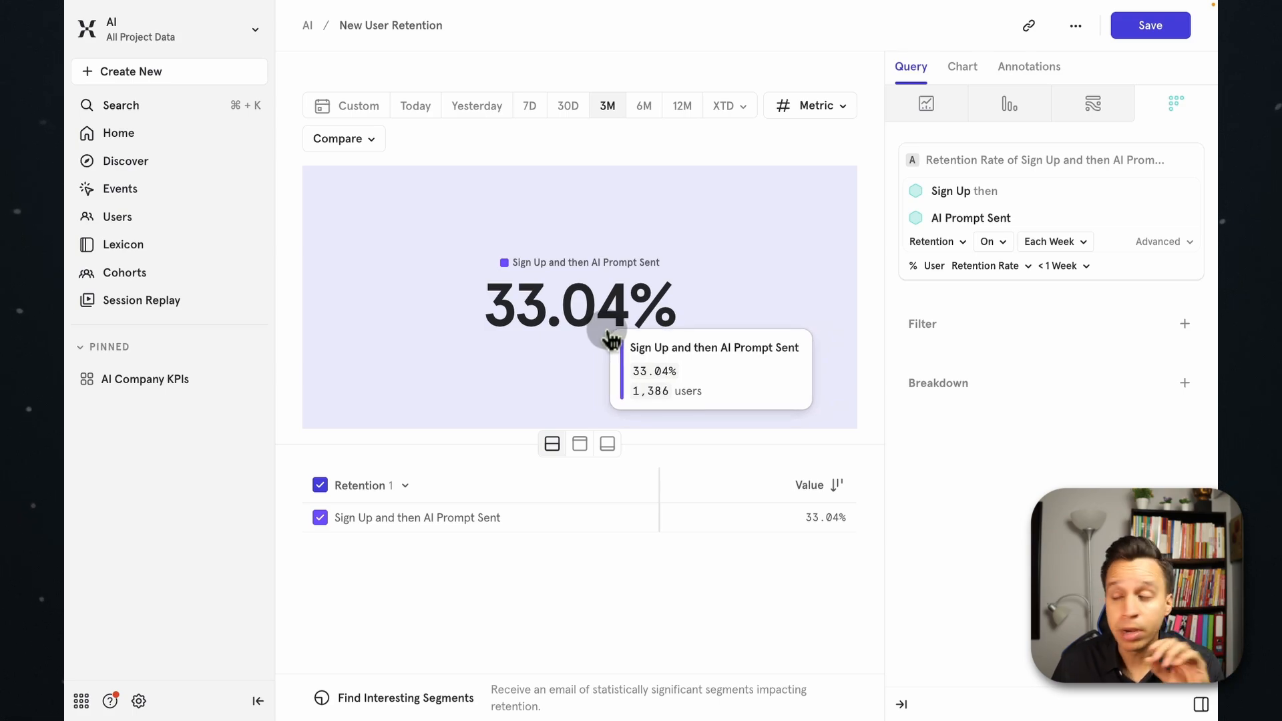
{"action": "left_click", "coordinate": [784, 105]}
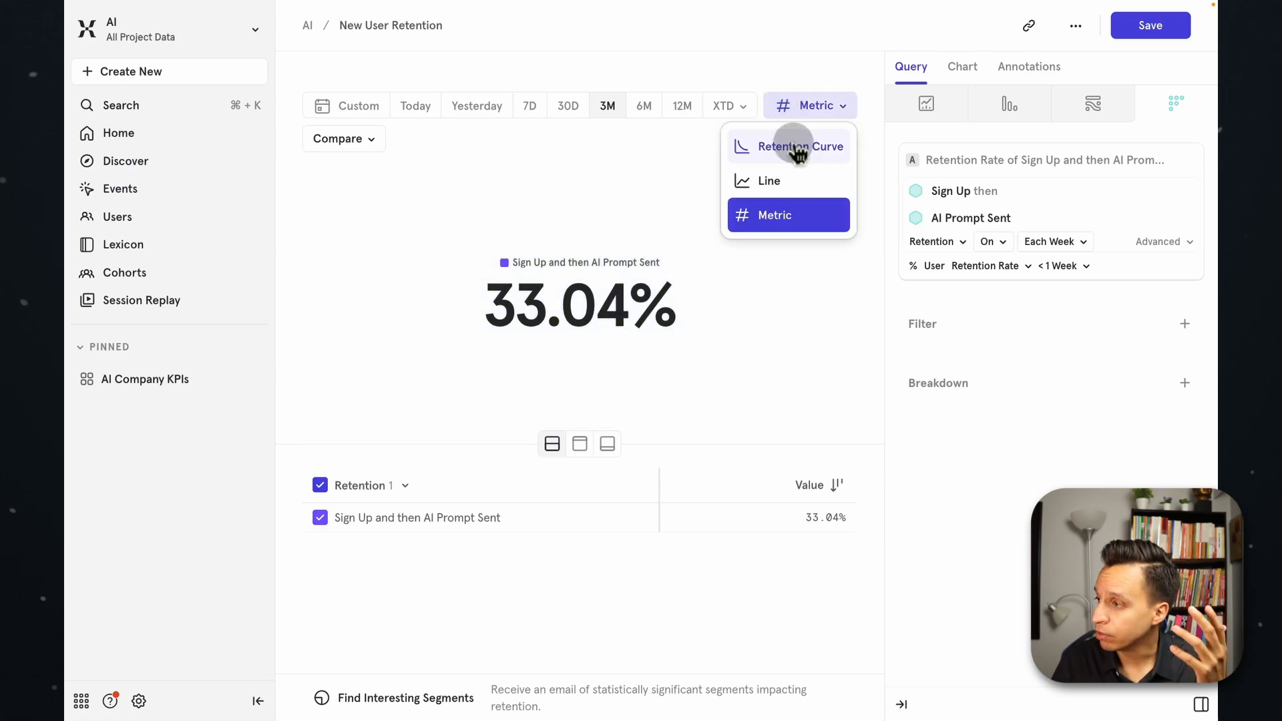
{"action": "left_click", "coordinate": [799, 148]}
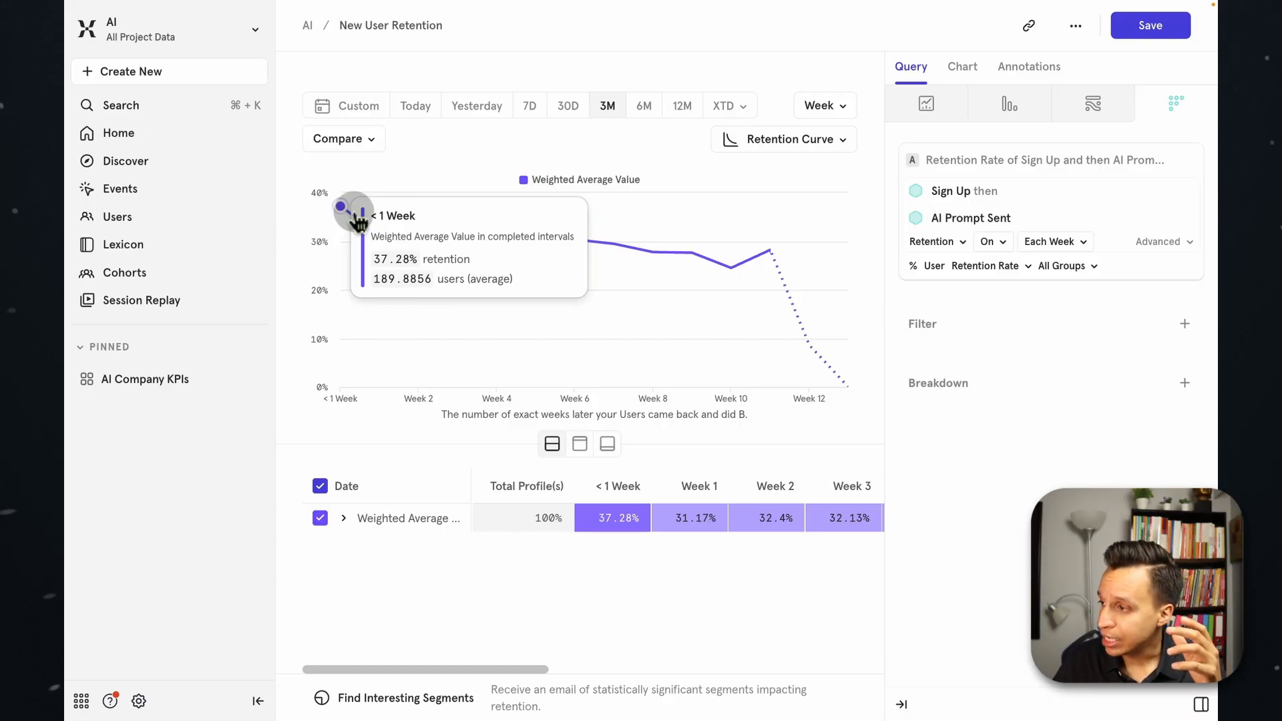
Expand the weighted average row into weekly sign-up cohorts and read the Feb 24, 2025 cohort's size and retention across the weeks.
{"action": "left_click", "coordinate": [343, 519]}
{"action": "scroll", "coordinate": [427, 534], "scroll_direction": "down", "scroll_amount": 3}
{"action": "scroll", "coordinate": [427, 534], "scroll_direction": "up", "scroll_amount": 1}
{"action": "scroll", "coordinate": [427, 534], "scroll_direction": "up", "scroll_amount": 1}
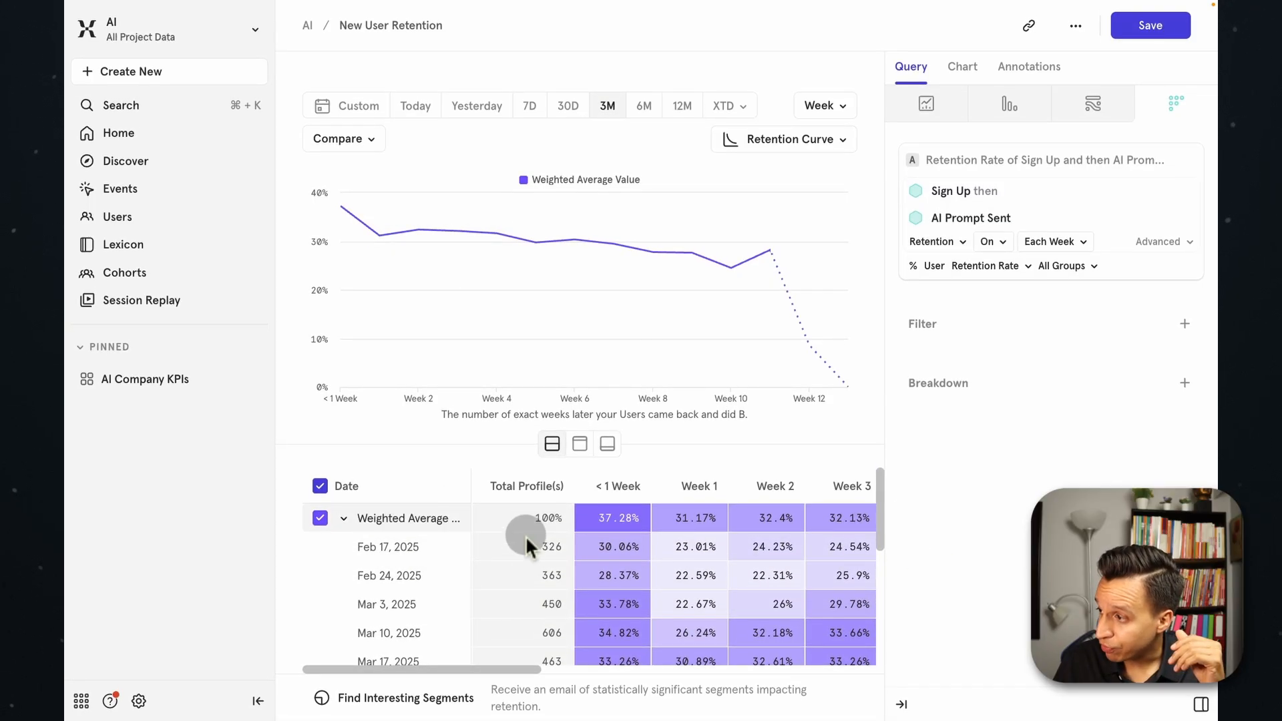
{"action": "triple_click", "coordinate": [400, 575]}
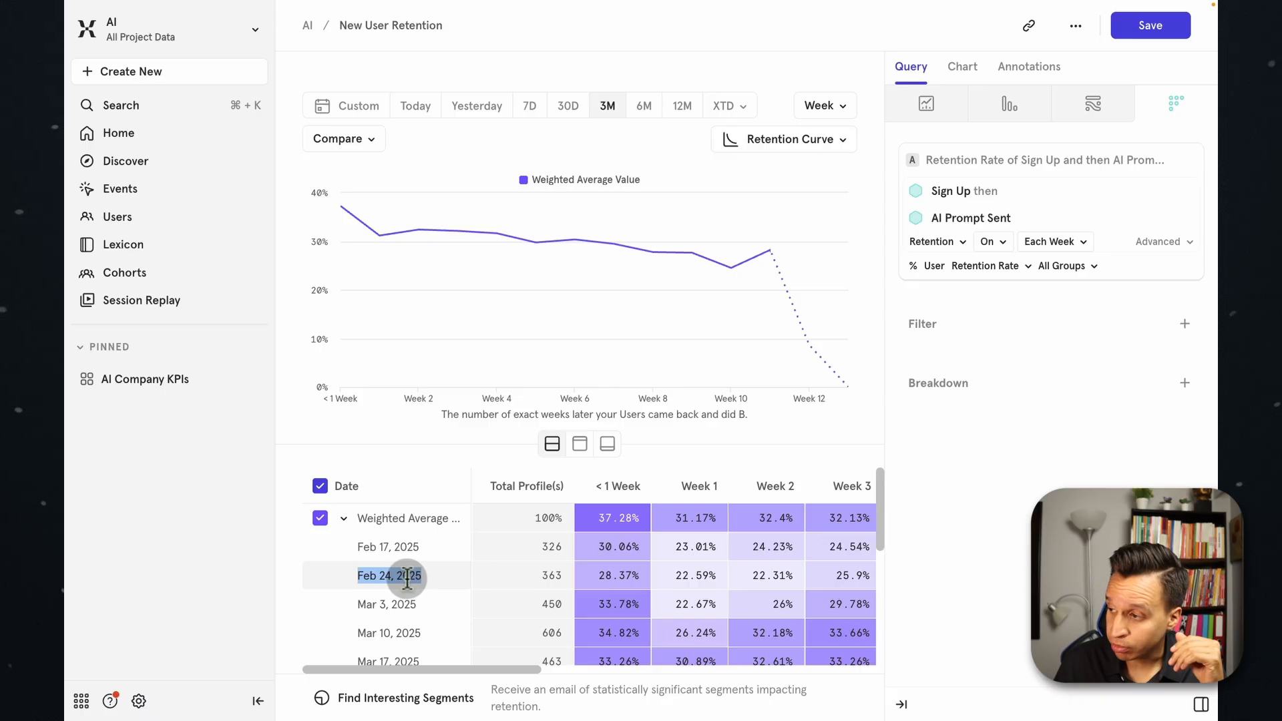
{"action": "double_click", "coordinate": [552, 574]}
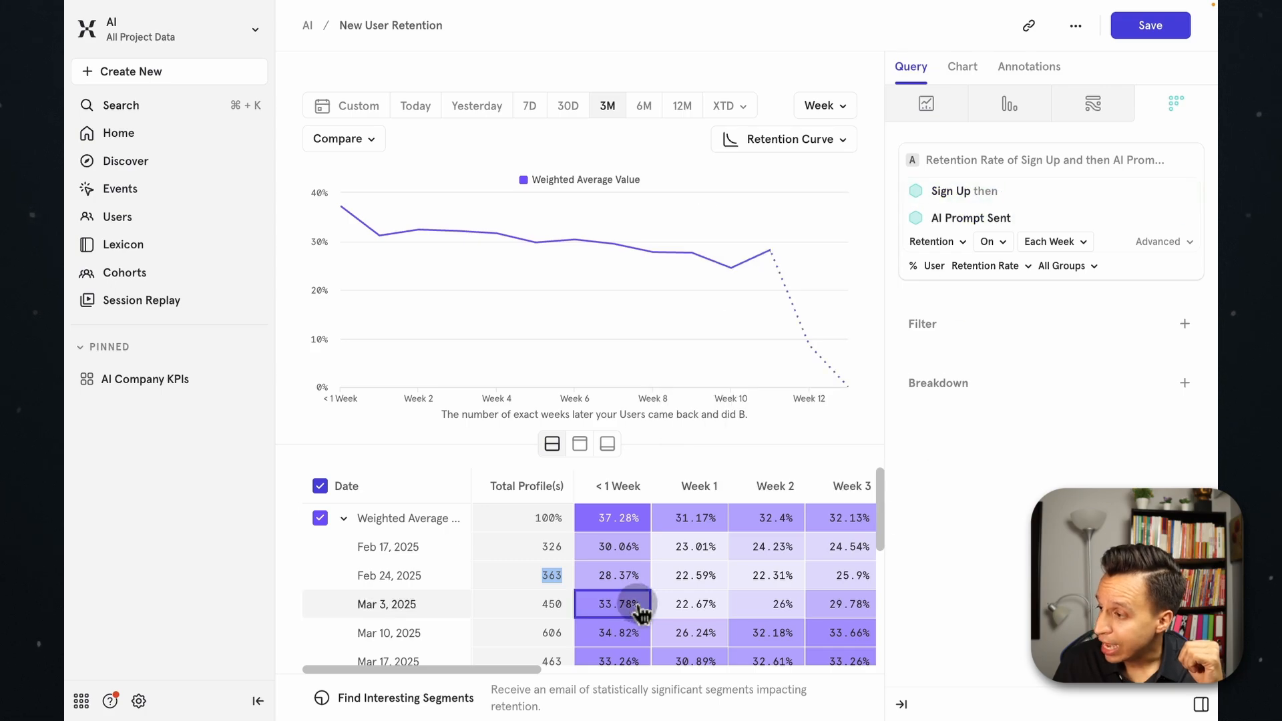
{"action": "scroll", "coordinate": [612, 590], "scroll_direction": "right", "scroll_amount": 2}
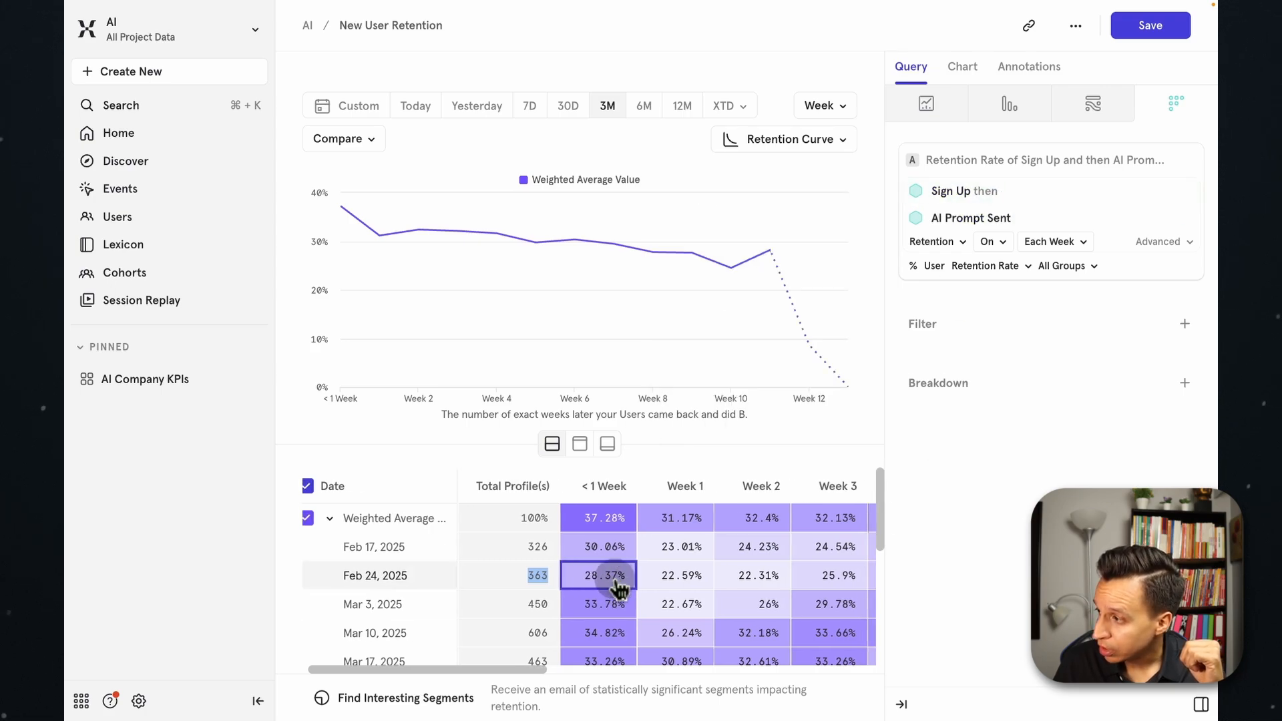
{"action": "scroll", "coordinate": [618, 587], "scroll_direction": "right", "scroll_amount": 10}
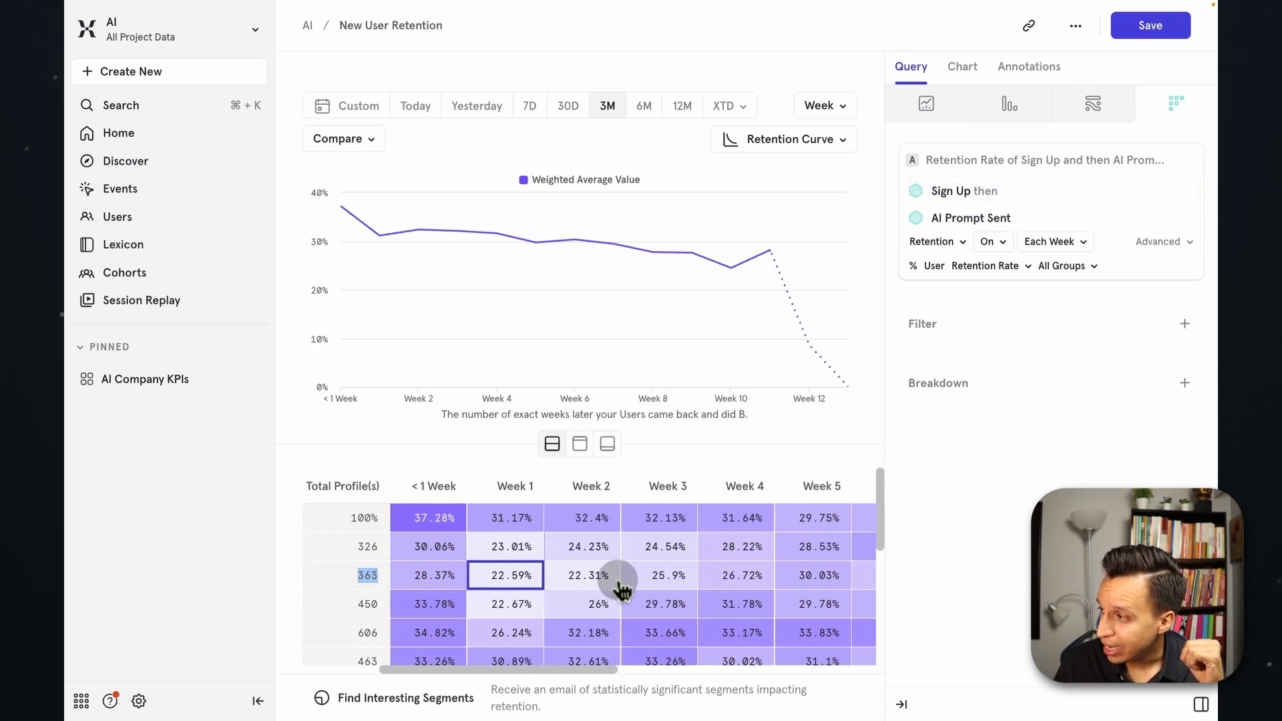
{"action": "mouse_move", "coordinate": [981, 219]}
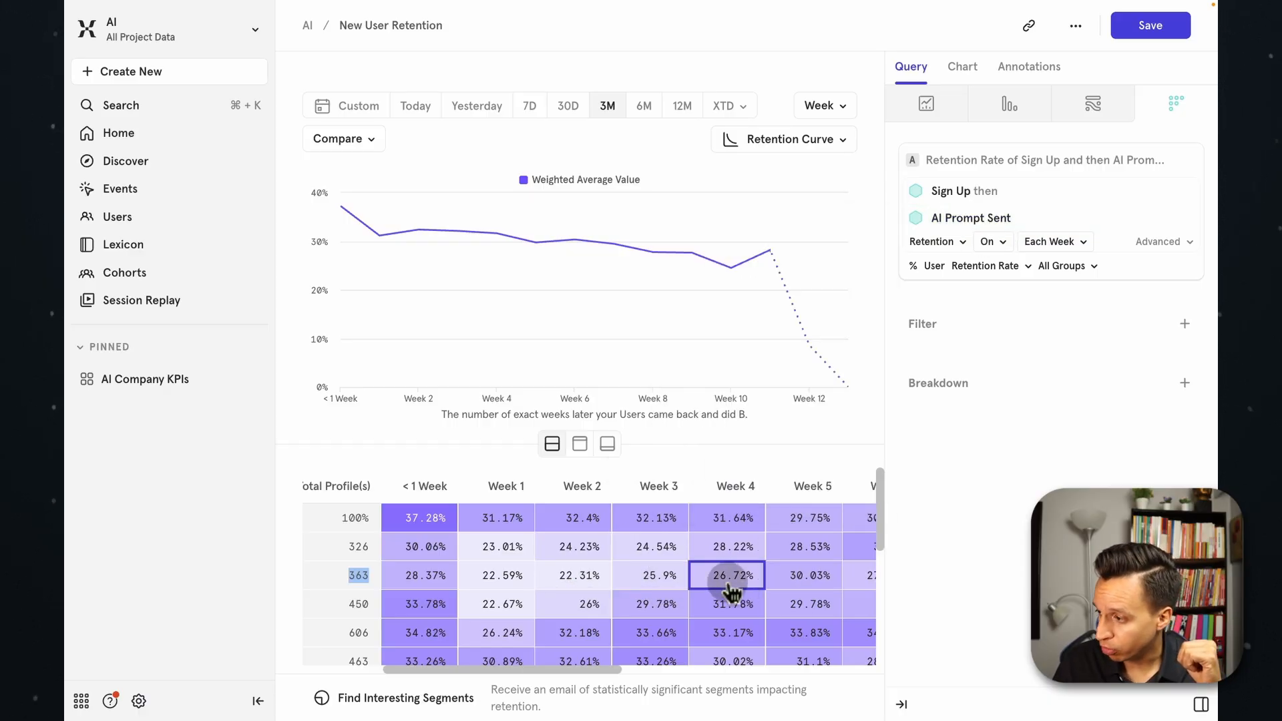
Examine the latest cohorts from April and May 2025, checking their asterisked retention cells for periods still in progress.
{"action": "scroll", "coordinate": [630, 579], "scroll_direction": "down", "scroll_amount": 2}
{"action": "scroll", "coordinate": [625, 571], "scroll_direction": "down", "scroll_amount": 3}
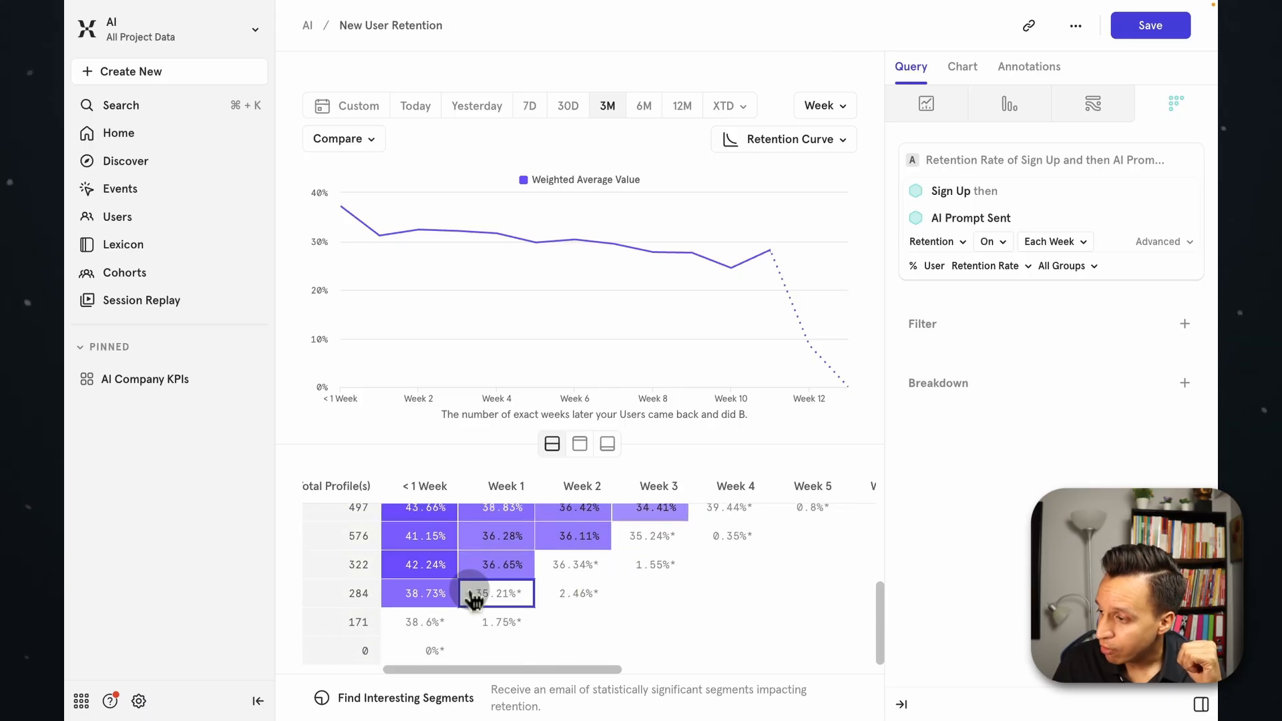
{"action": "scroll", "coordinate": [481, 596], "scroll_direction": "left", "scroll_amount": 2}
{"action": "scroll", "coordinate": [473, 597], "scroll_direction": "left", "scroll_amount": 3}
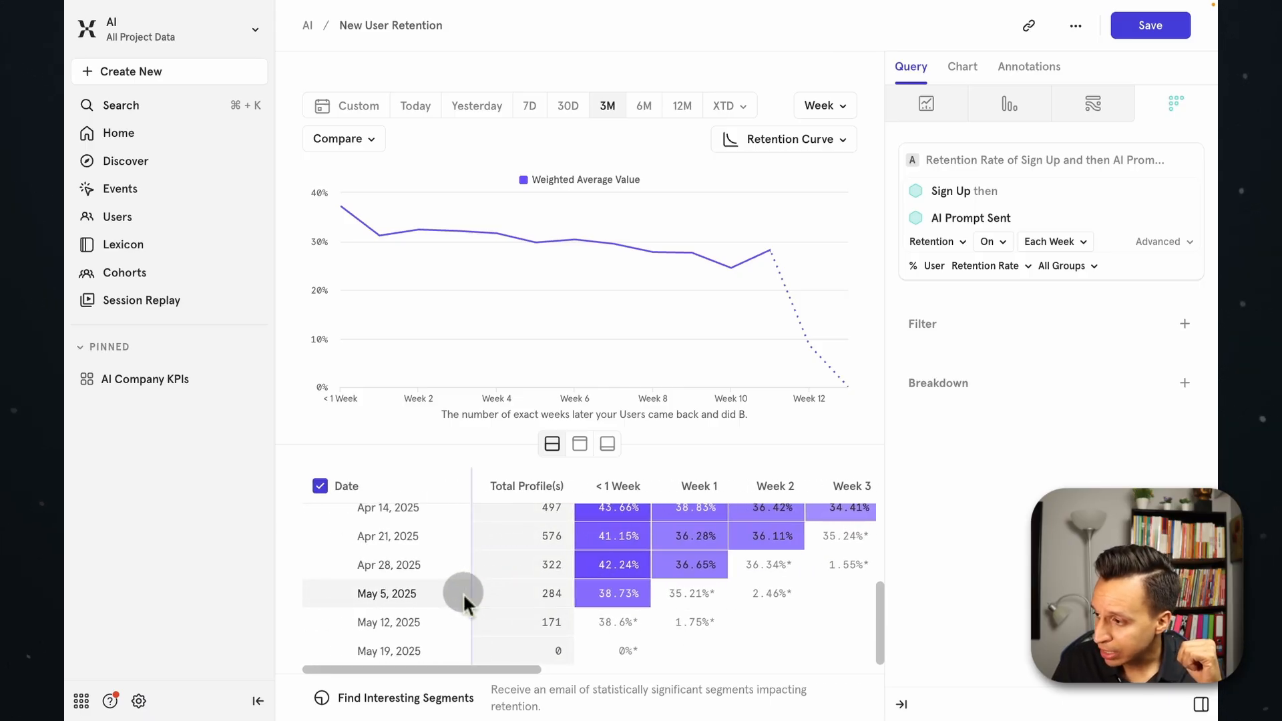
{"action": "scroll", "coordinate": [428, 612], "scroll_direction": "up", "scroll_amount": 3}
{"action": "scroll", "coordinate": [427, 612], "scroll_direction": "down", "scroll_amount": 3}
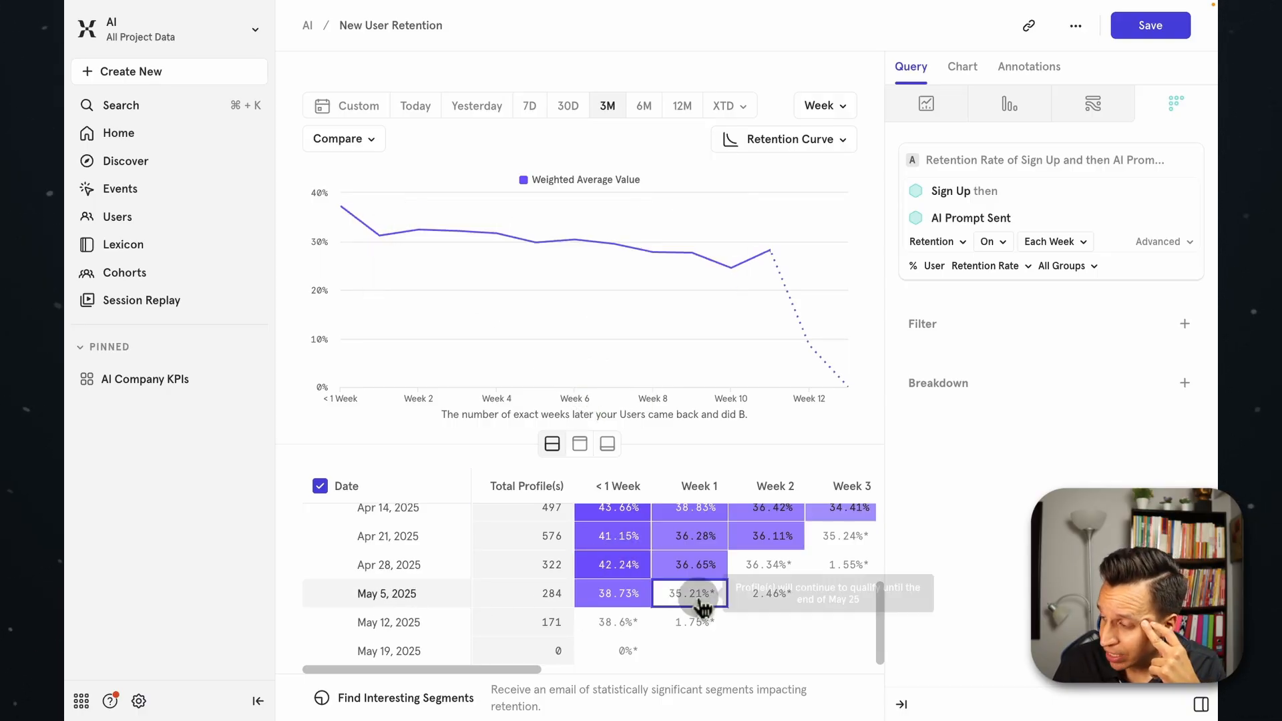
{"action": "mouse_move", "coordinate": [754, 613]}
{"action": "scroll", "coordinate": [754, 613], "scroll_direction": "right", "scroll_amount": 3}
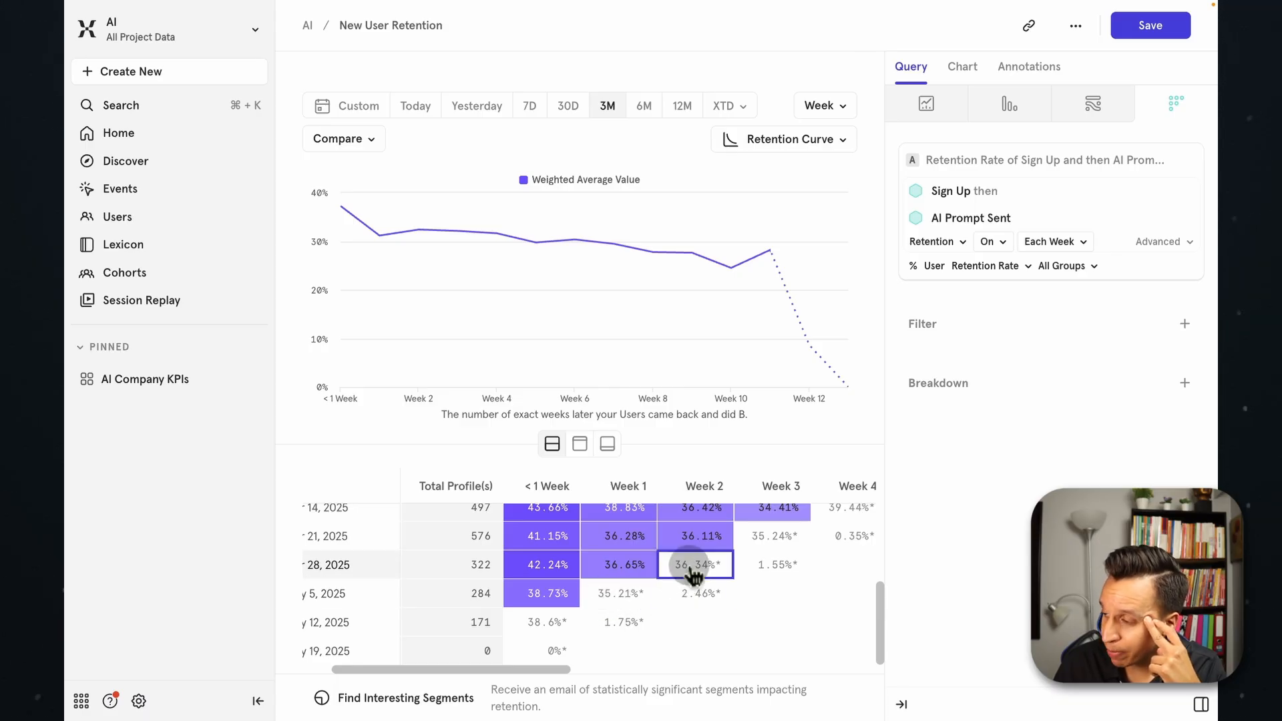
{"action": "mouse_move", "coordinate": [692, 571]}
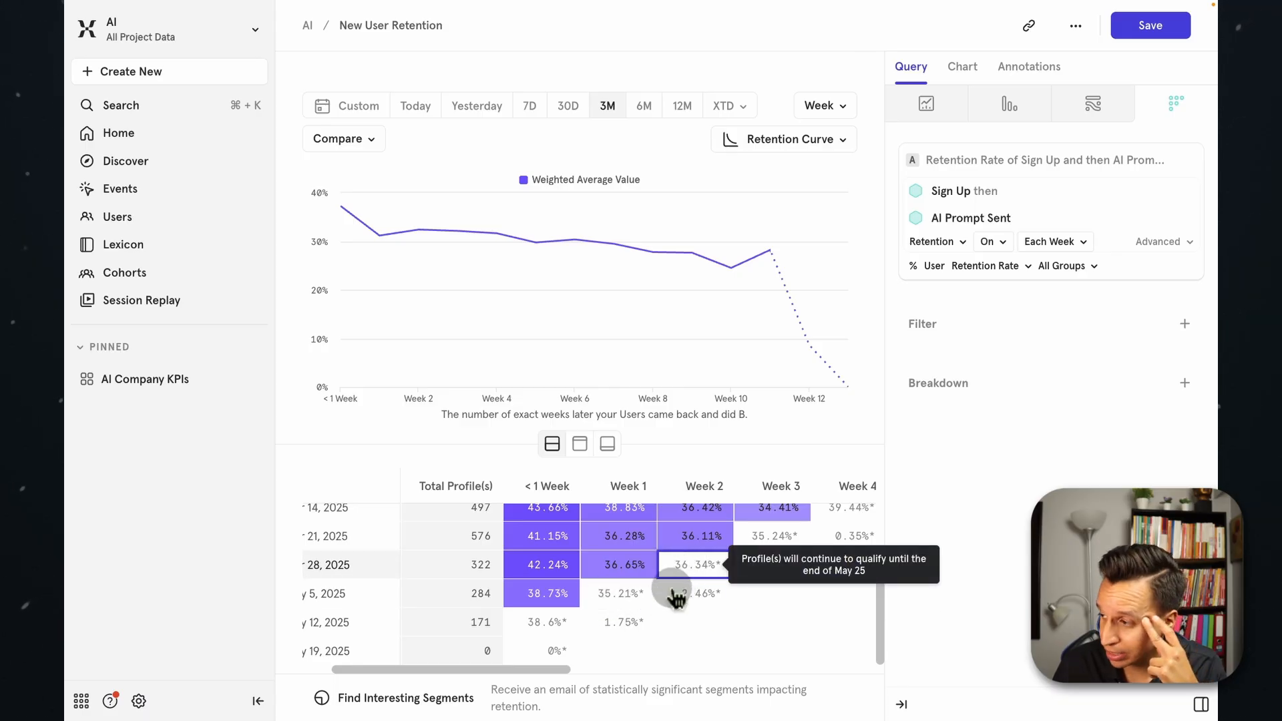
{"action": "scroll", "coordinate": [667, 591], "scroll_direction": "up", "scroll_amount": 3}
{"action": "scroll", "coordinate": [676, 563], "scroll_direction": "up", "scroll_amount": 3}
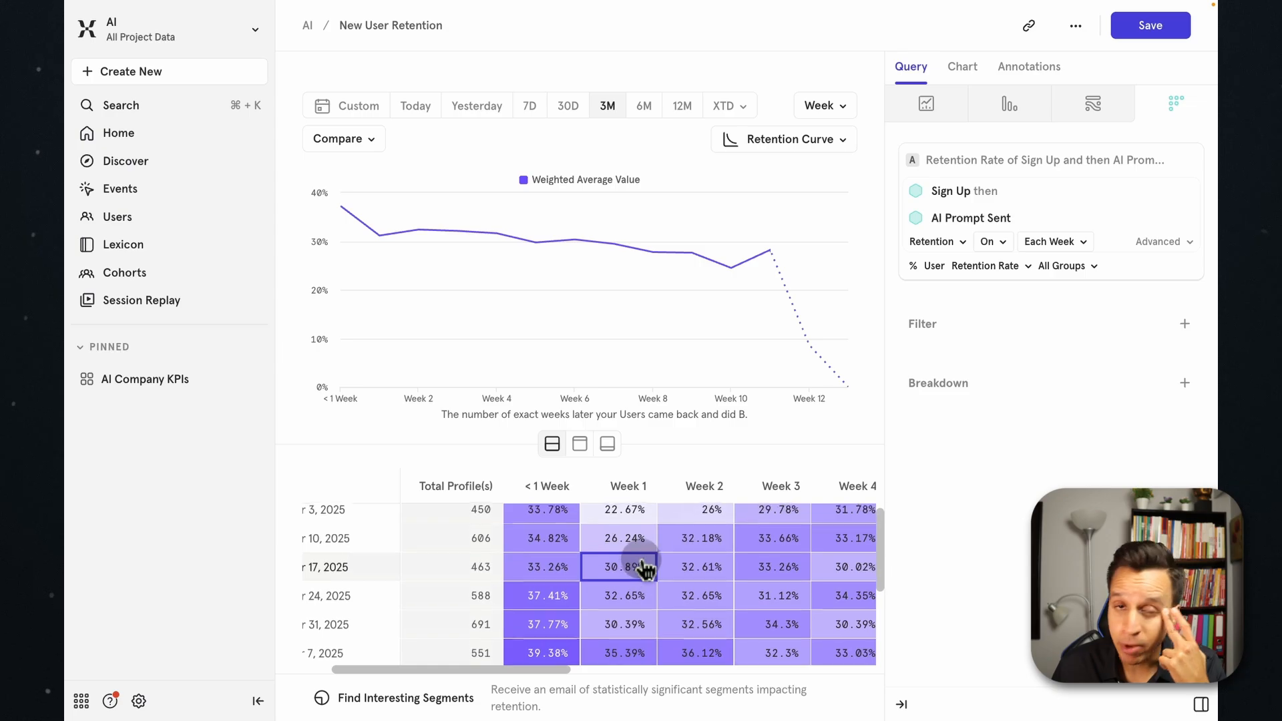
Preview the report as table only and as chart only, and return to the combined chart and table layout.
{"action": "left_click", "coordinate": [585, 444]}
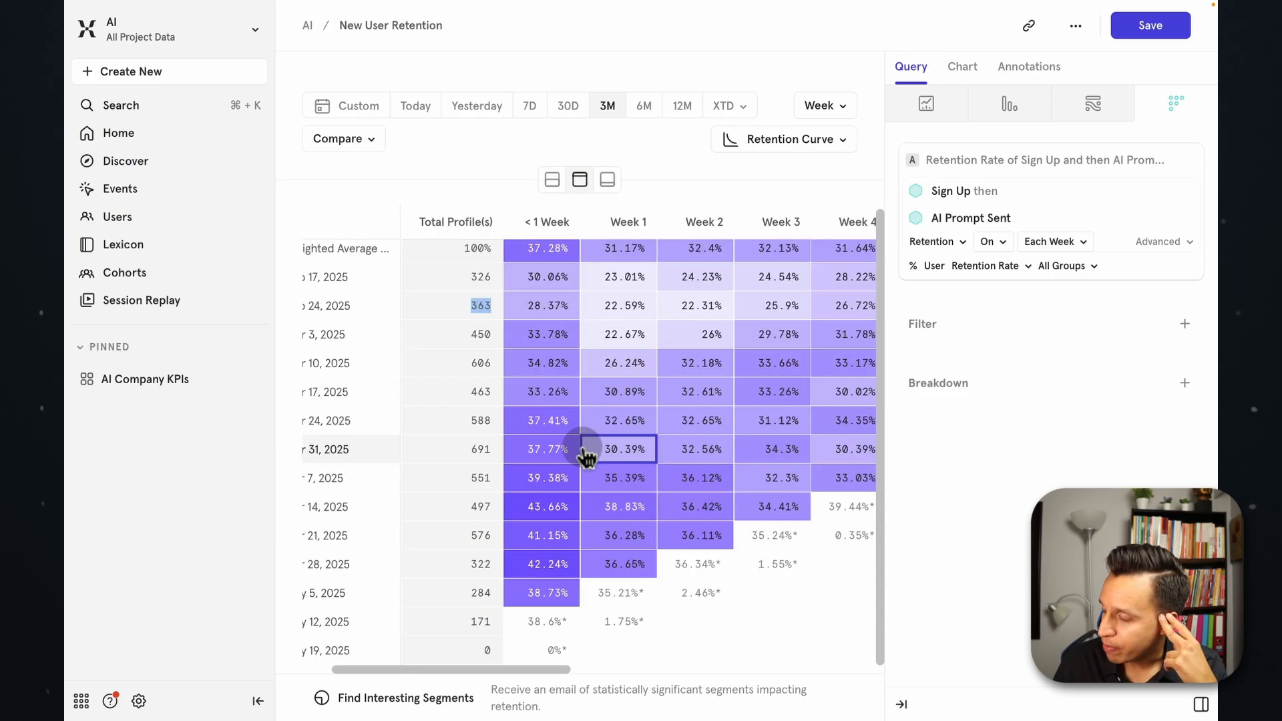
{"action": "left_click", "coordinate": [606, 180]}
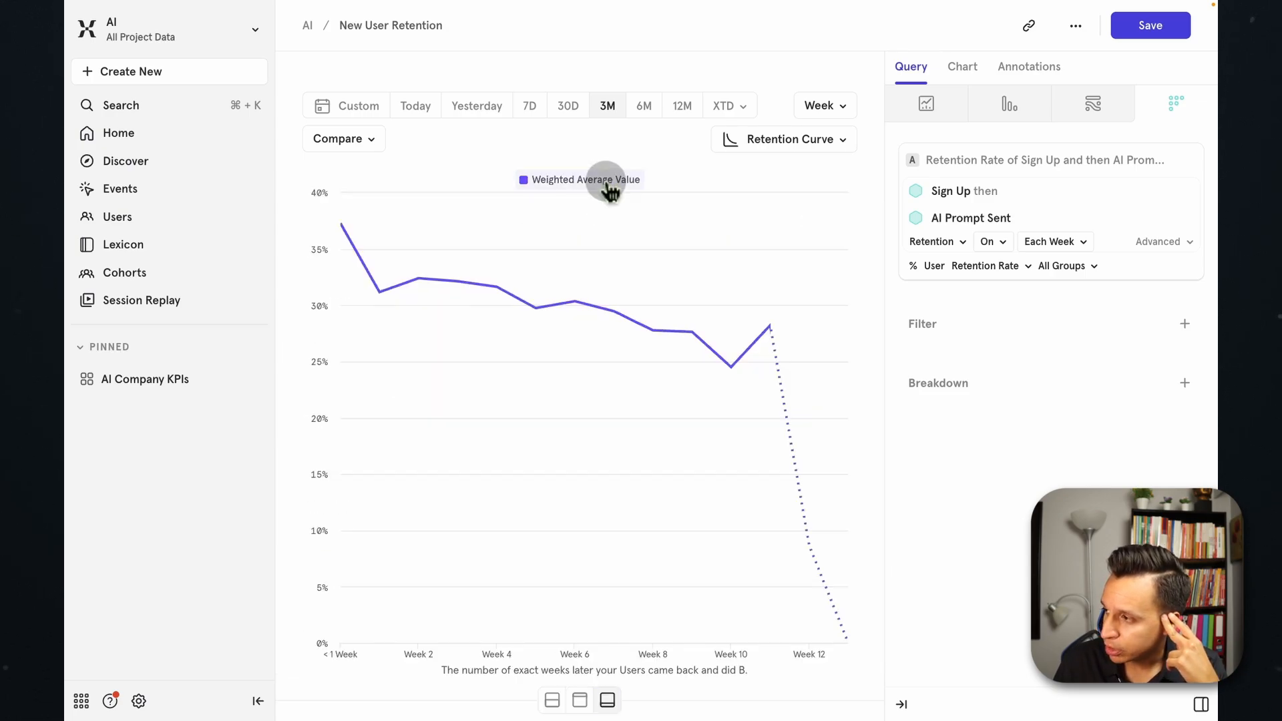
{"action": "left_click", "coordinate": [552, 701]}
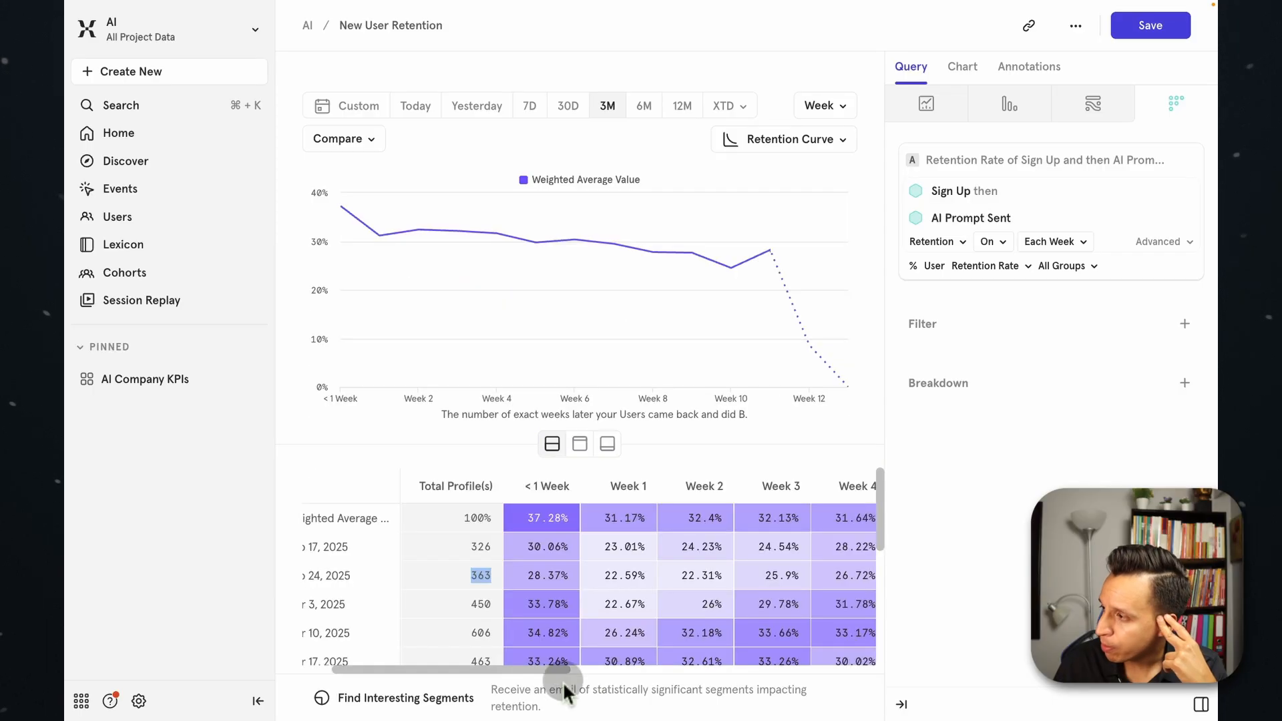
Check which comparison options the report offers, including comparison by segment, without applying any.
{"action": "left_click", "coordinate": [362, 148]}
{"action": "left_click", "coordinate": [390, 213]}
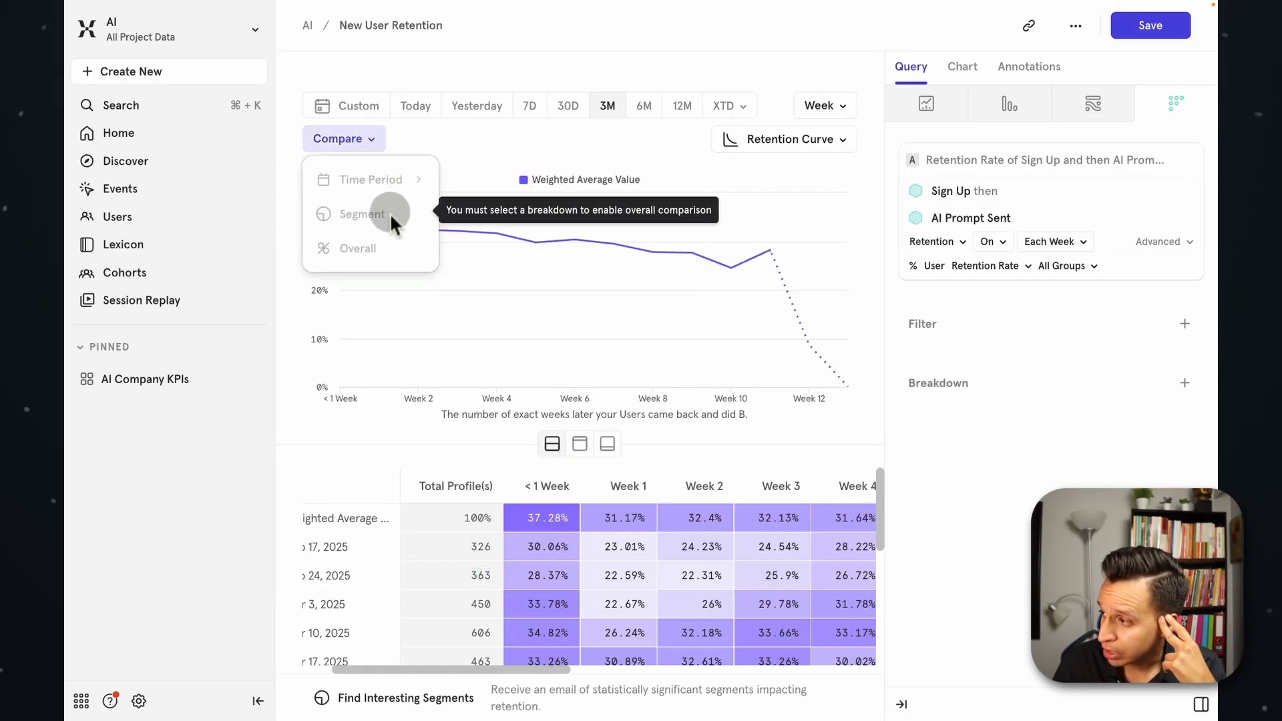
{"action": "left_click", "coordinate": [478, 148]}
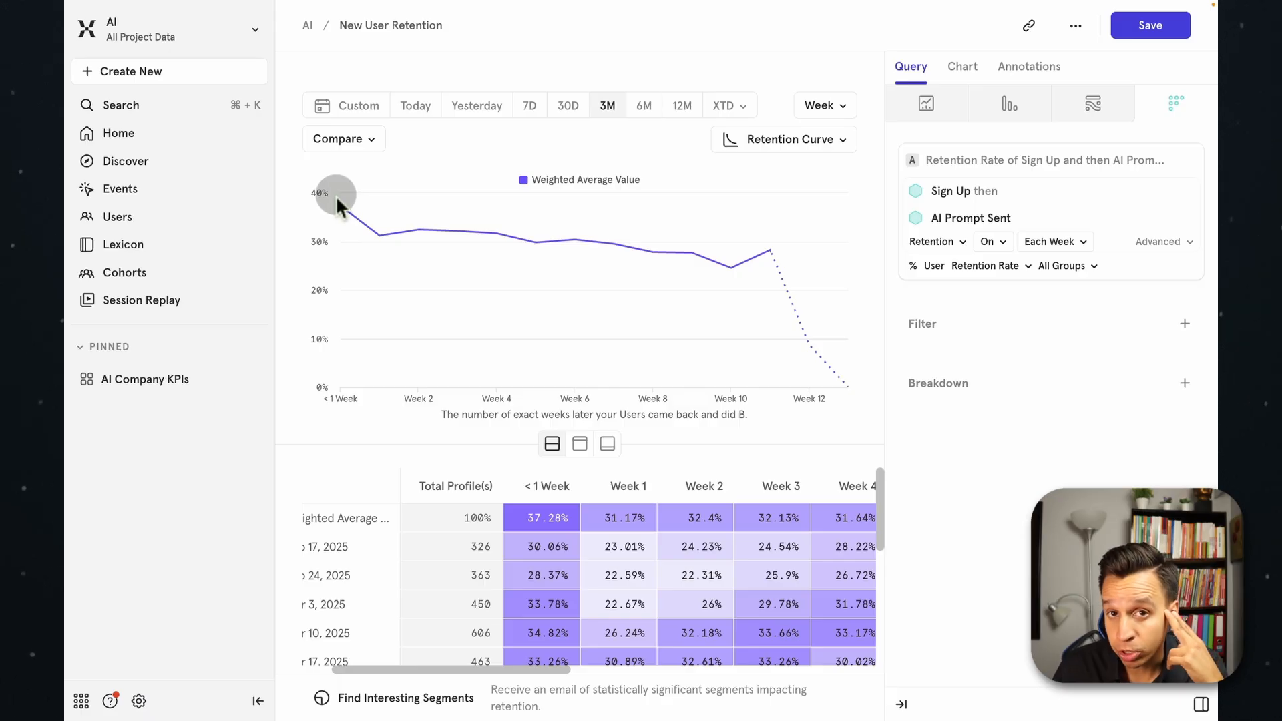
Inspect the retention values at individual weeks along the weighted average curve, from the first week towards week 10.
{"action": "mouse_move", "coordinate": [430, 227]}
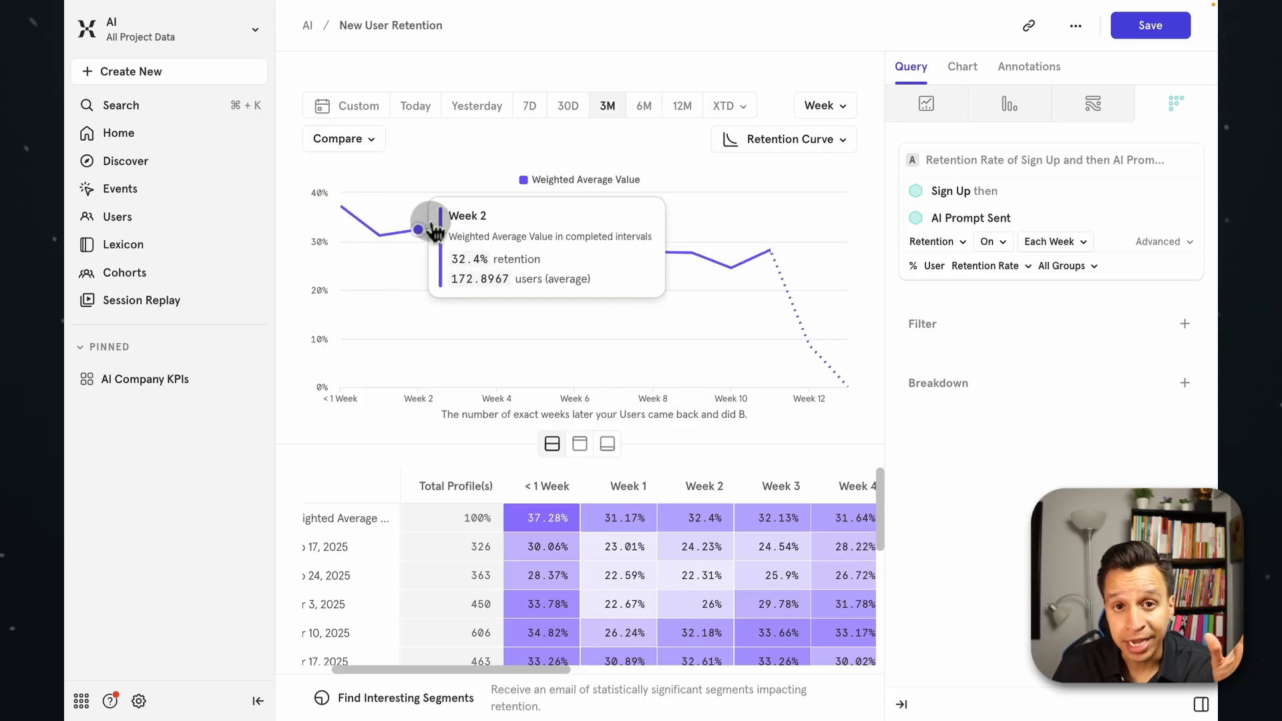
{"action": "mouse_move", "coordinate": [341, 210]}
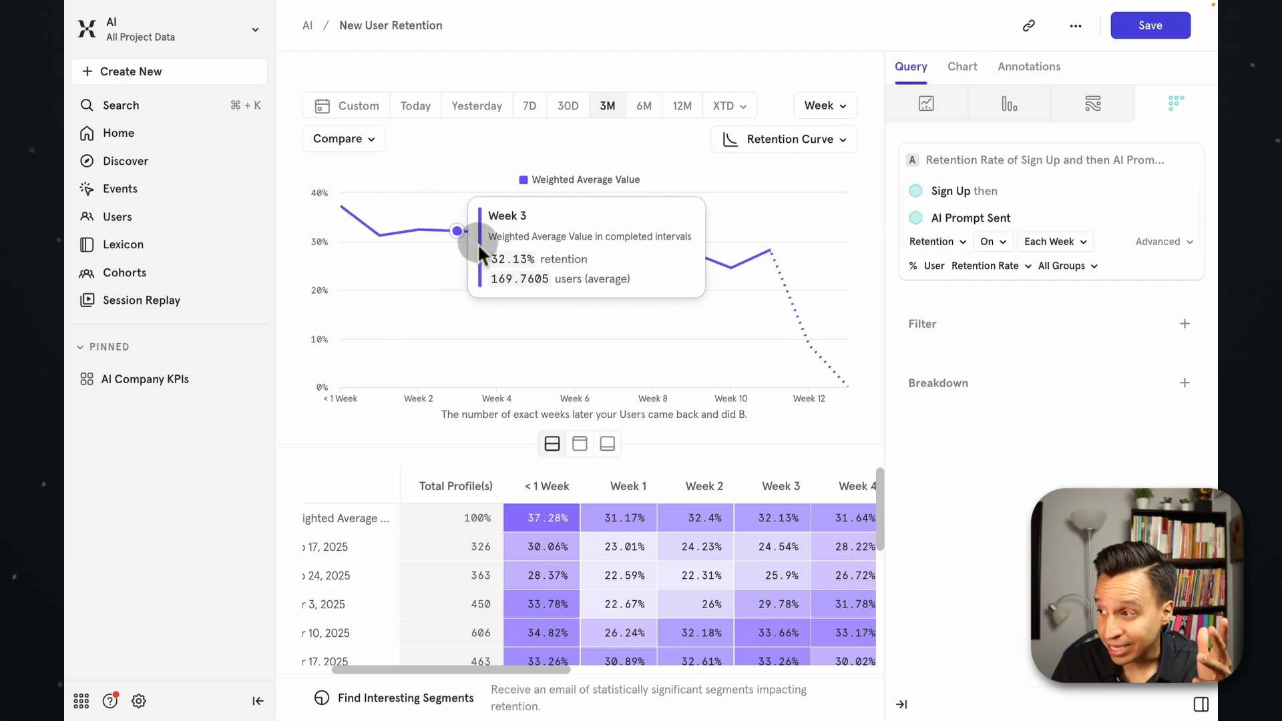
{"action": "mouse_move", "coordinate": [528, 250]}
{"action": "mouse_move", "coordinate": [652, 252]}
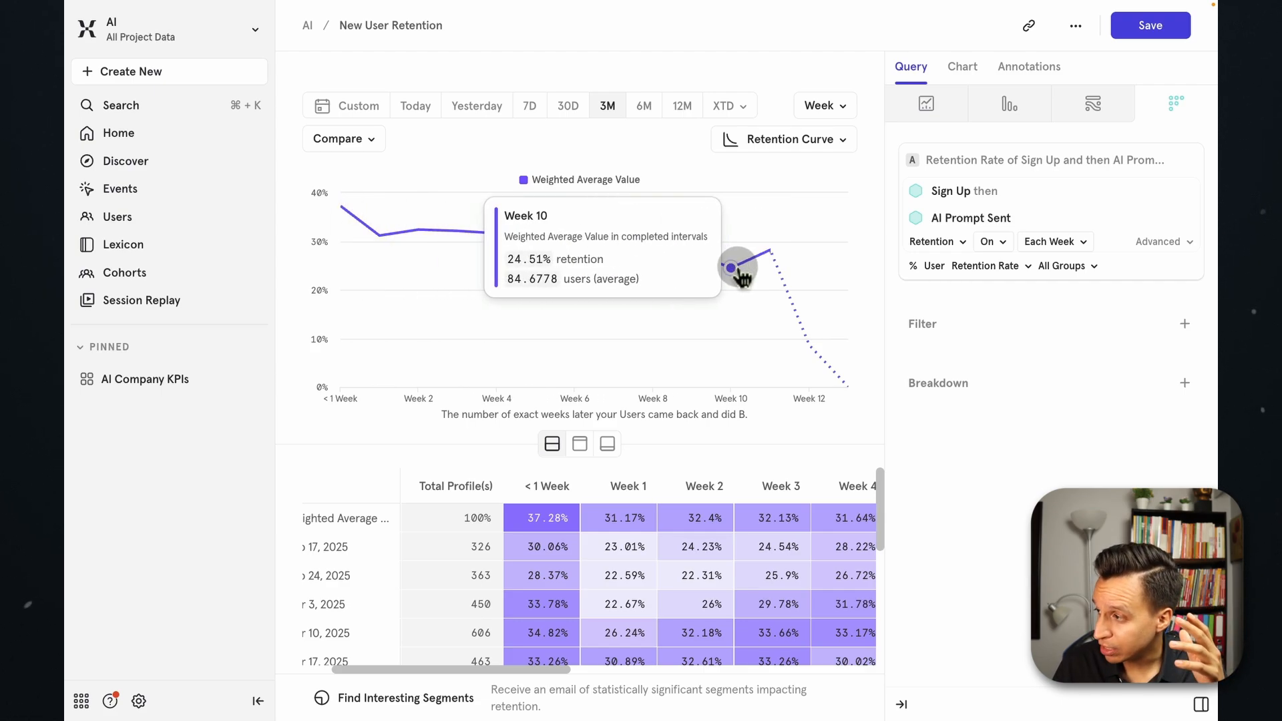
Inspect the retention values around weeks 10 and 11 near the end of the solid weighted average curve.
{"action": "mouse_move", "coordinate": [771, 254]}
{"action": "mouse_move", "coordinate": [714, 283]}
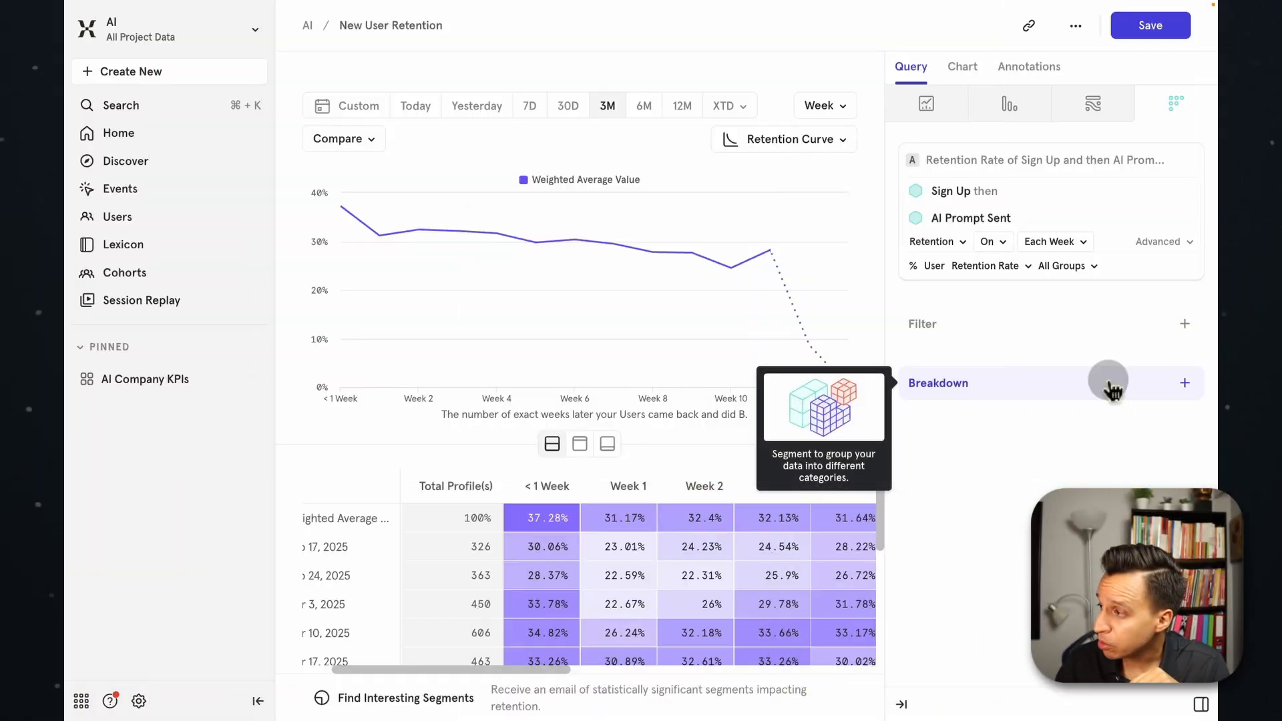
Try filtering the report by the event property dmCohort with the value Chat Bot Users, and remove the filter again.
{"action": "left_click", "coordinate": [1183, 323]}
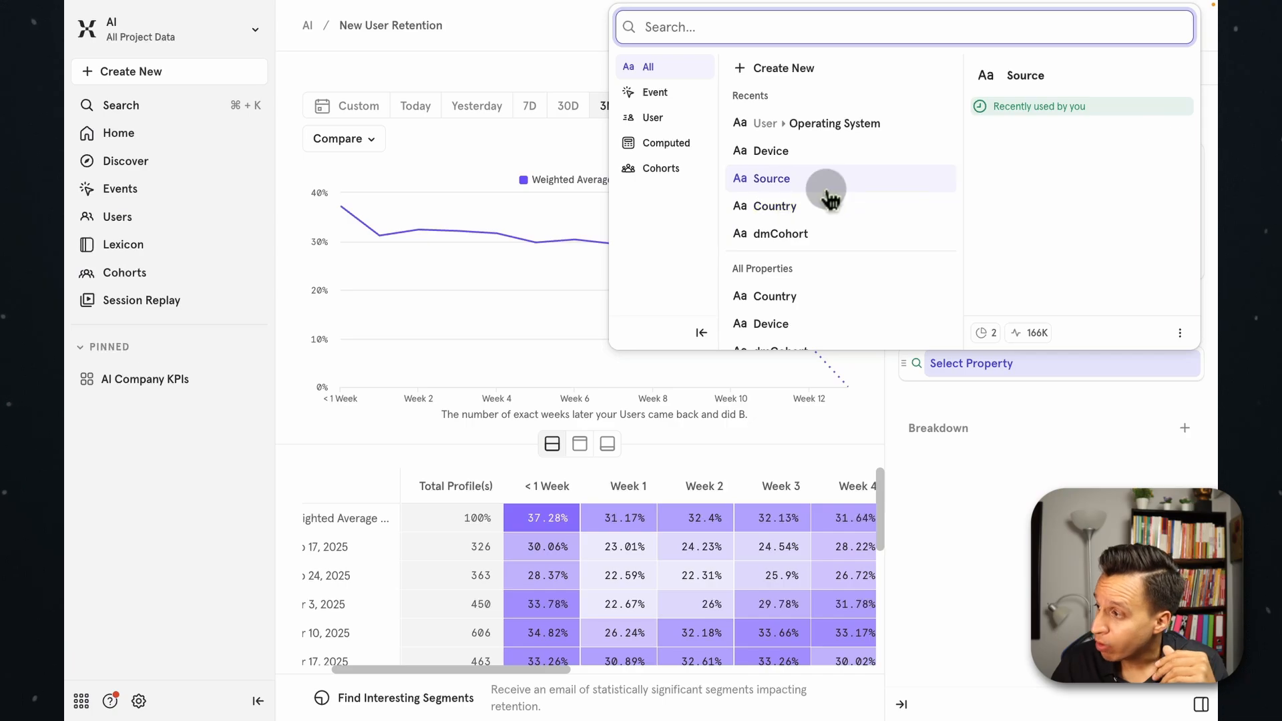
{"action": "scroll", "coordinate": [826, 193], "scroll_direction": "down", "scroll_amount": 1}
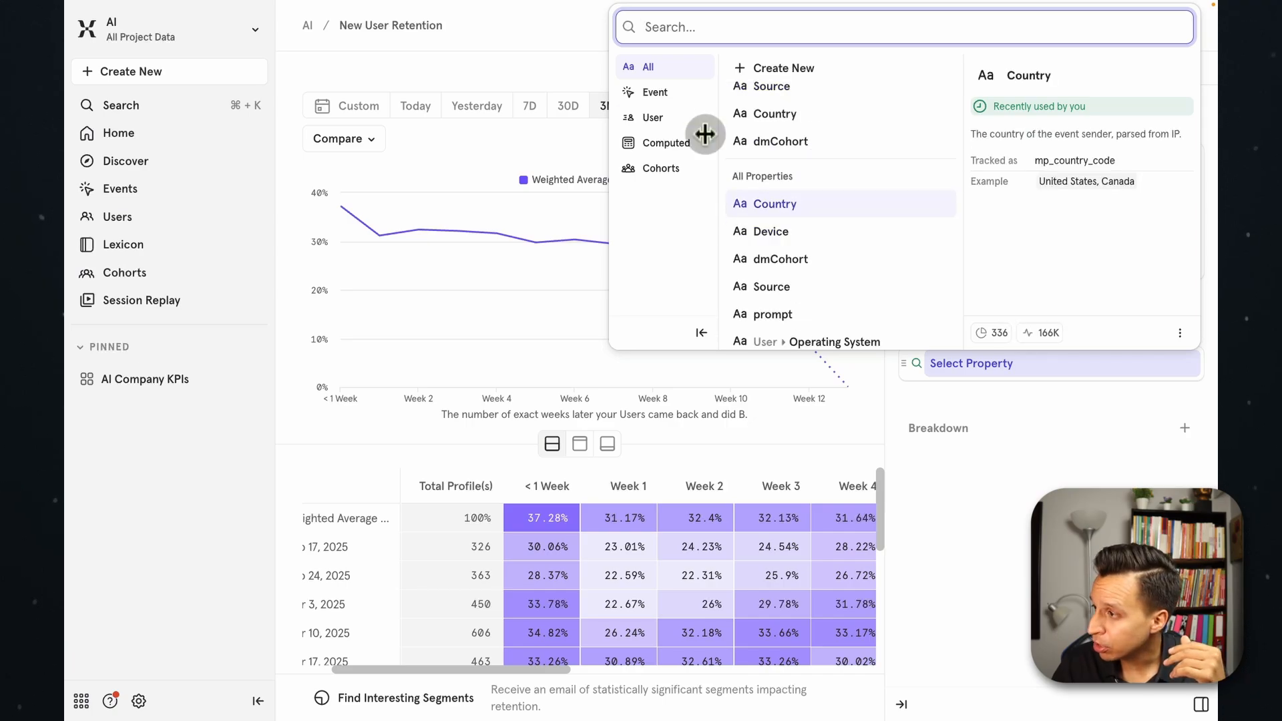
{"action": "left_click", "coordinate": [668, 96]}
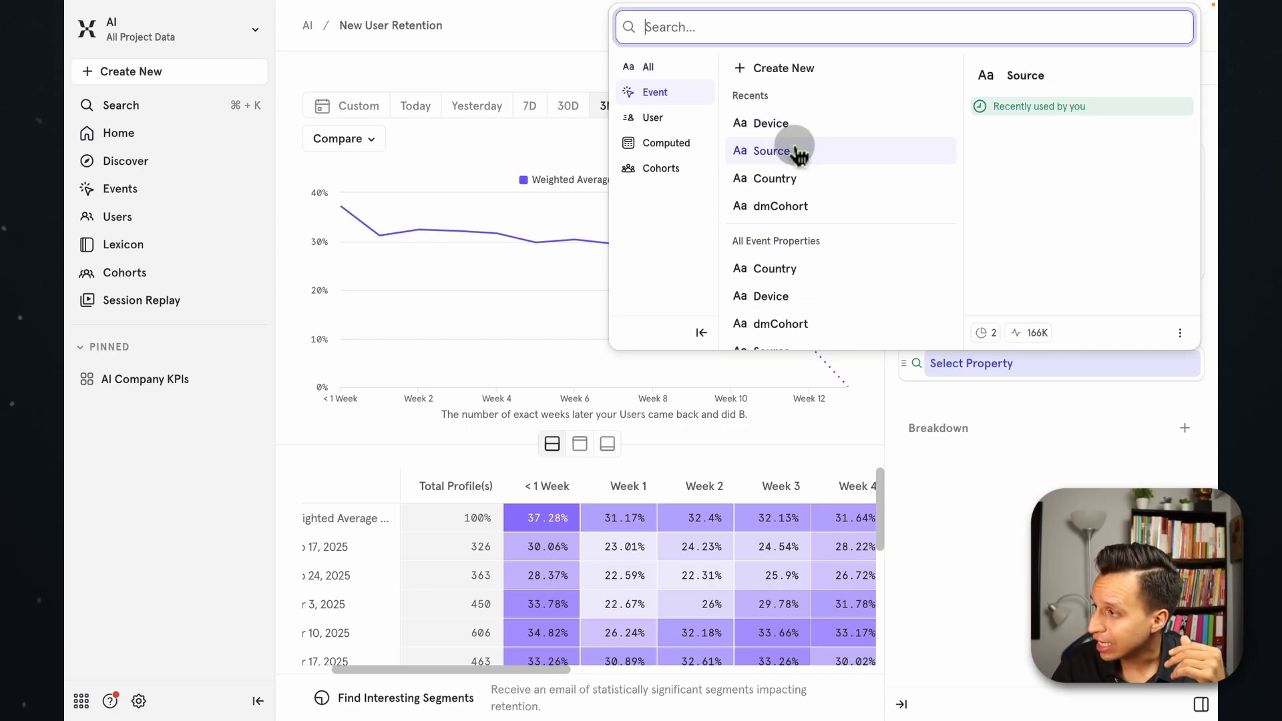
{"action": "left_click", "coordinate": [818, 207]}
{"action": "left_click", "coordinate": [1044, 243]}
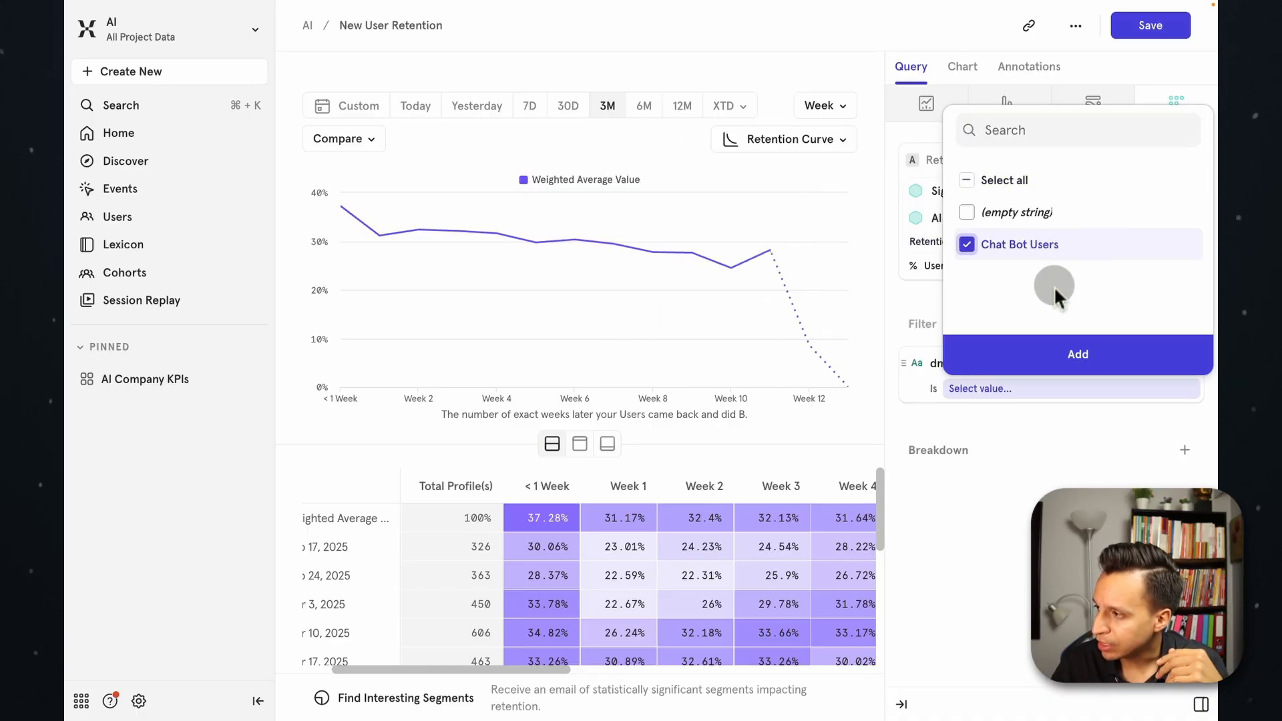
{"action": "left_click", "coordinate": [1074, 354]}
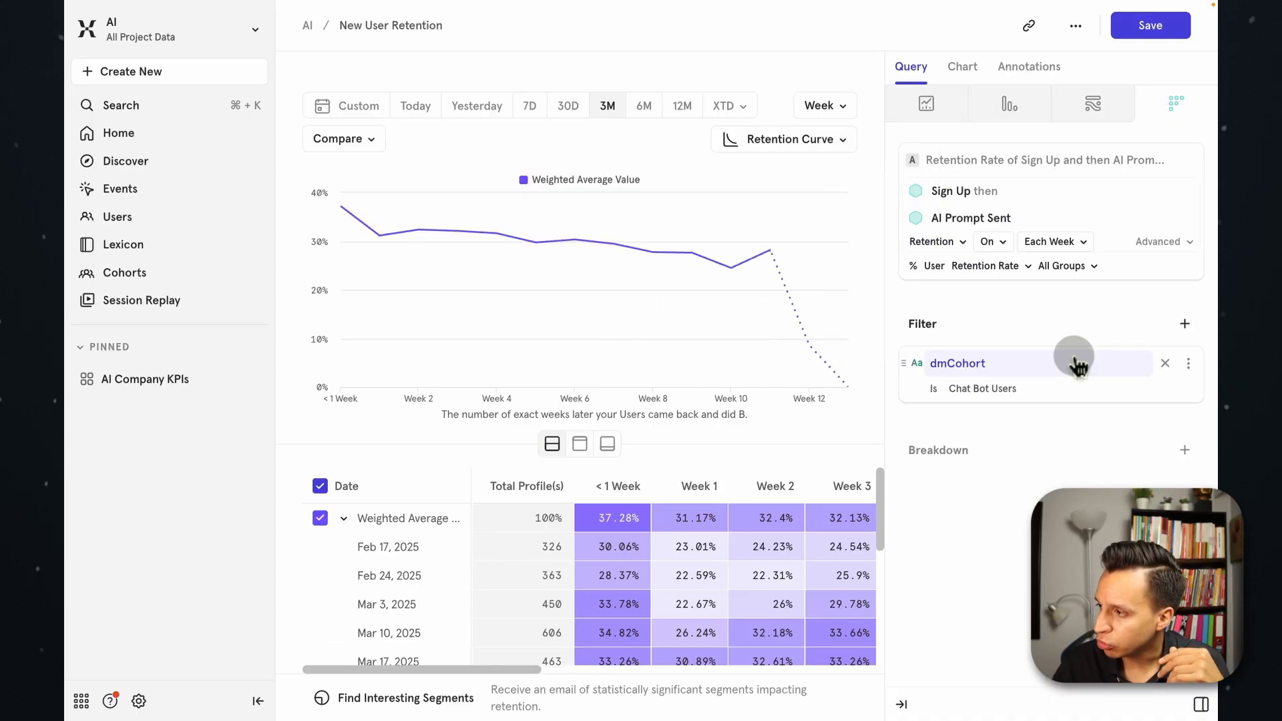
{"action": "left_click", "coordinate": [1165, 363]}
Check which values a Country filter offers, and discard the unfinished filter without selecting a country.
{"action": "left_click", "coordinate": [1184, 325]}
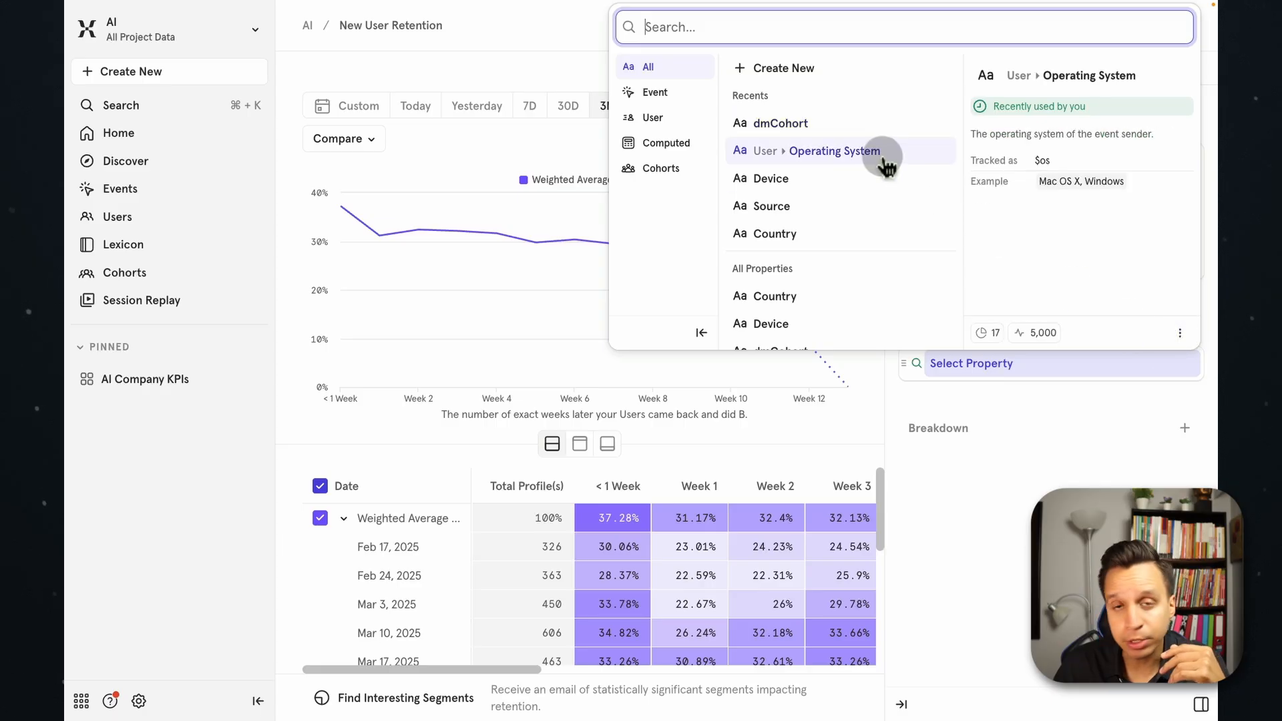
{"action": "left_click", "coordinate": [839, 235]}
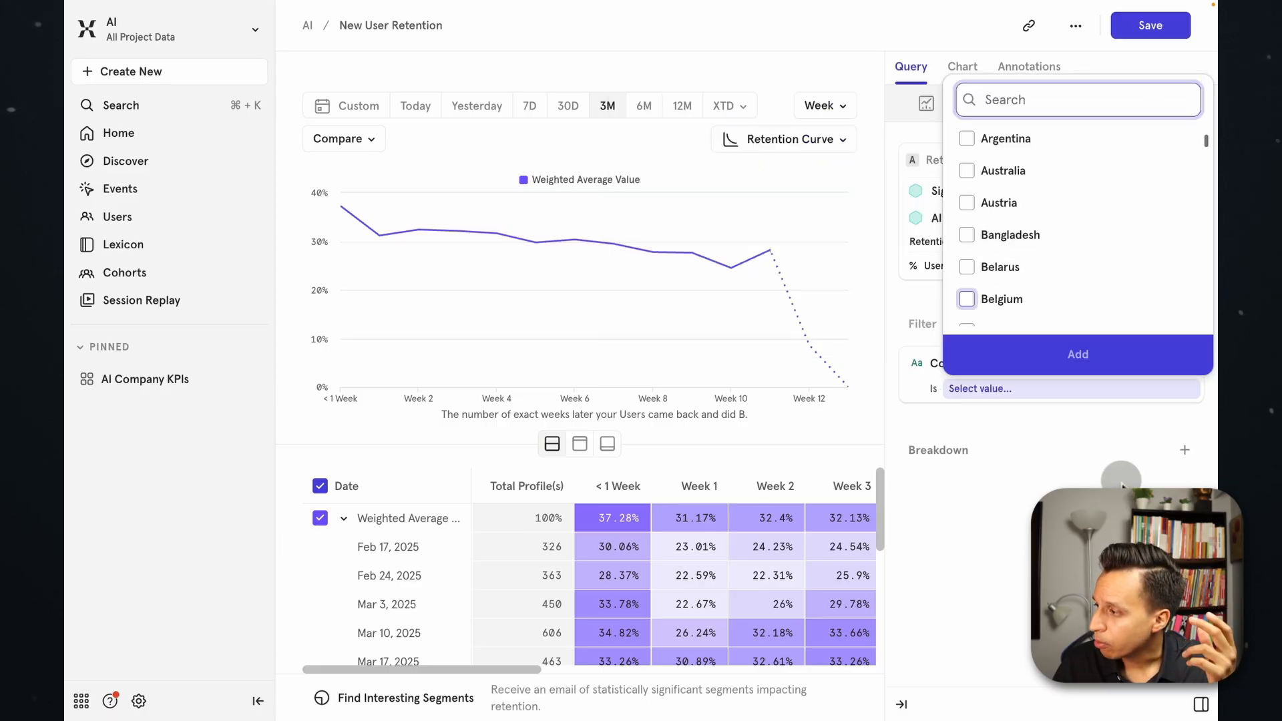
{"action": "left_click", "coordinate": [1159, 414]}
{"action": "left_click", "coordinate": [1165, 363]}
{"action": "left_click", "coordinate": [1090, 383]}
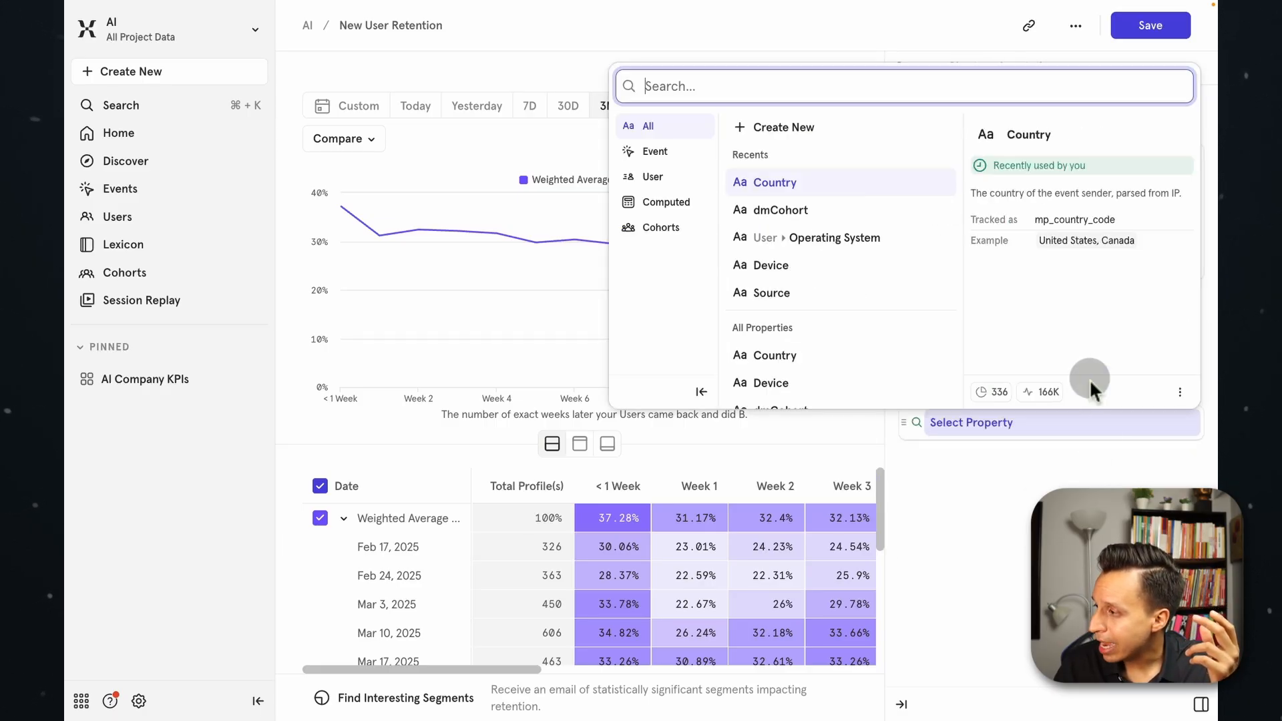
{"action": "left_click", "coordinate": [1128, 433]}
Look through the user properties available for filtering and start a filter on UTM Source.
{"action": "left_click", "coordinate": [1136, 331]}
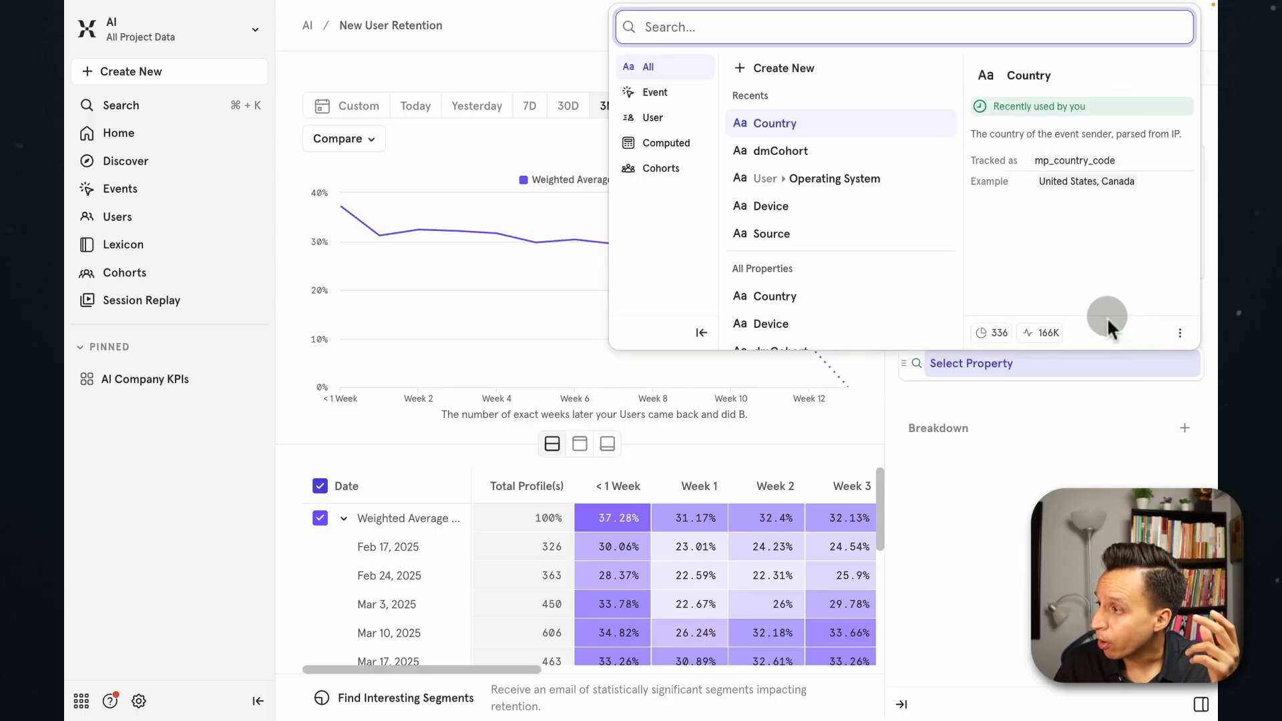
{"action": "left_click", "coordinate": [688, 142]}
{"action": "left_click", "coordinate": [668, 119]}
{"action": "scroll", "coordinate": [801, 180], "scroll_direction": "down", "scroll_amount": 8}
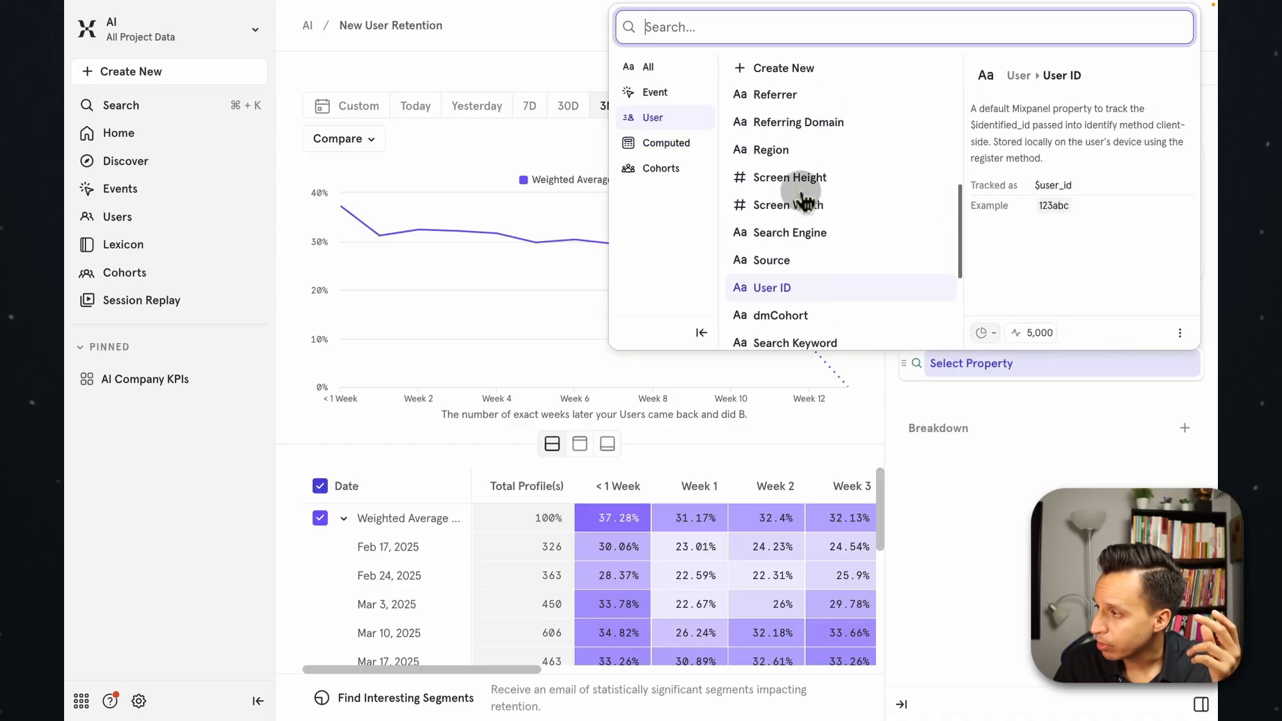
{"action": "scroll", "coordinate": [806, 200], "scroll_direction": "up", "scroll_amount": 2}
{"action": "scroll", "coordinate": [806, 200], "scroll_direction": "down", "scroll_amount": 5}
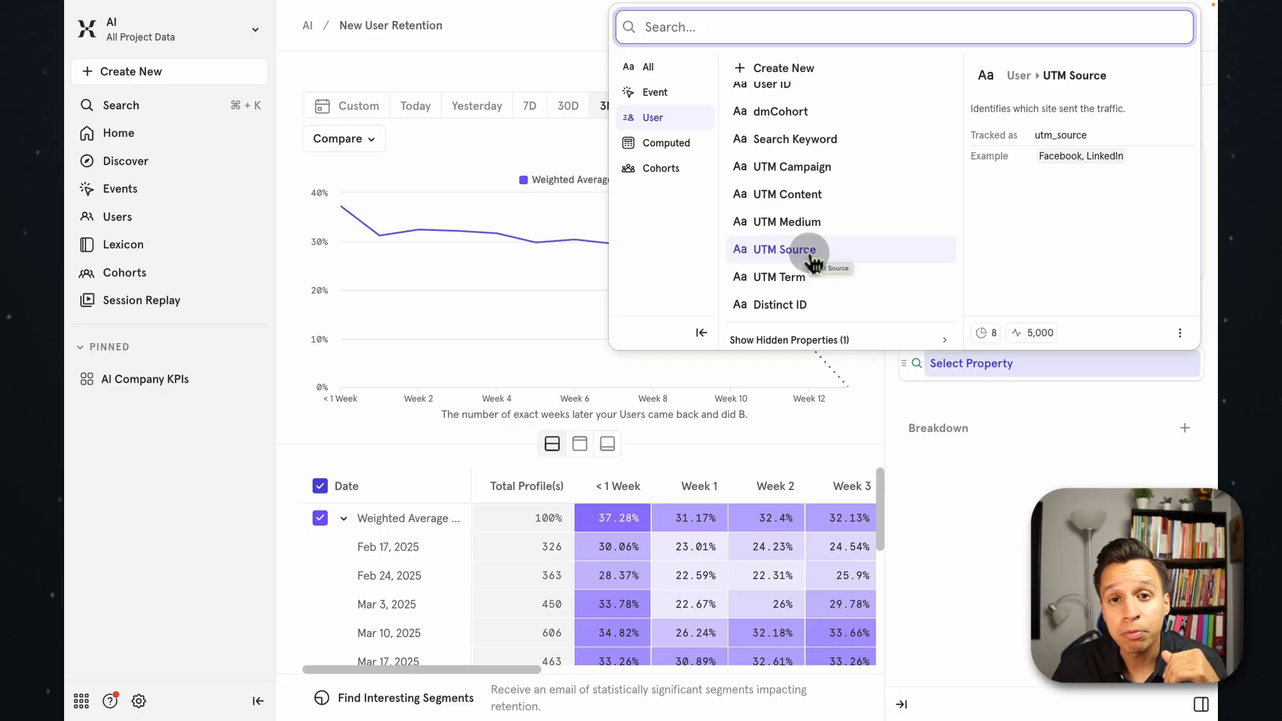
{"action": "left_click", "coordinate": [811, 257]}
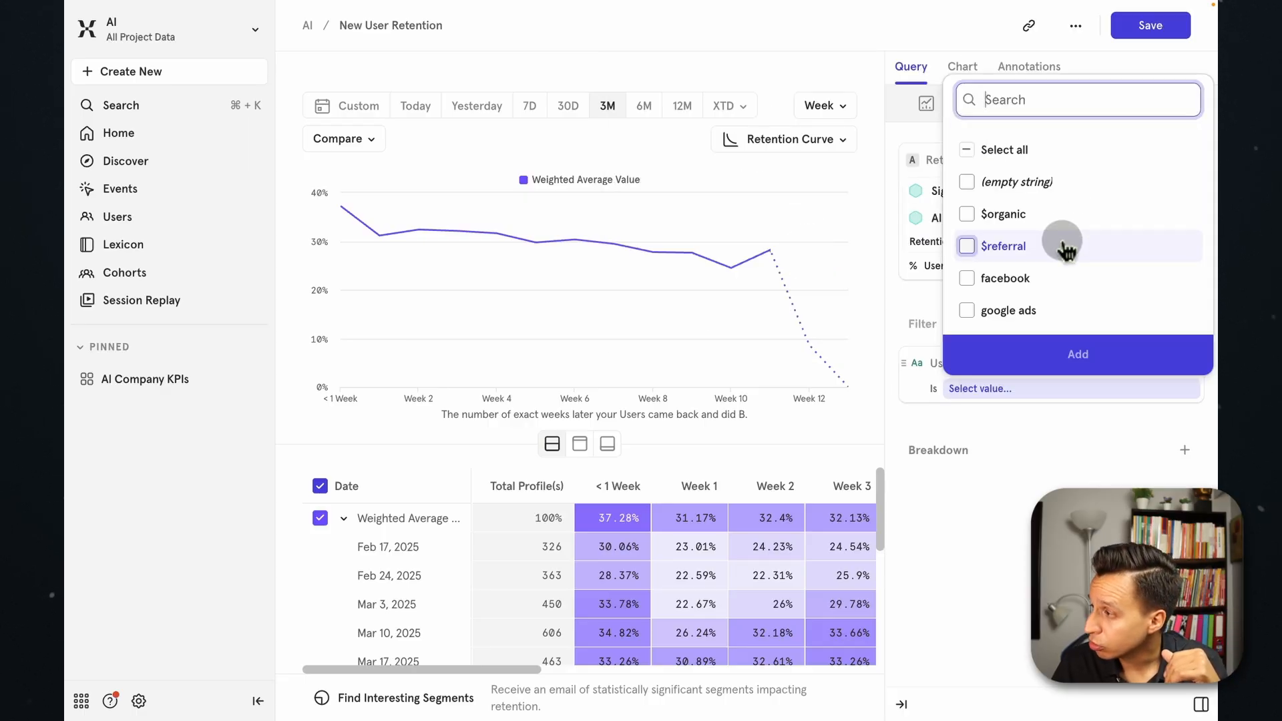
Set the UTM Source filter to google ads, view the filtered retention curve, and remove the filter.
{"action": "scroll", "coordinate": [1066, 250], "scroll_direction": "down", "scroll_amount": 2}
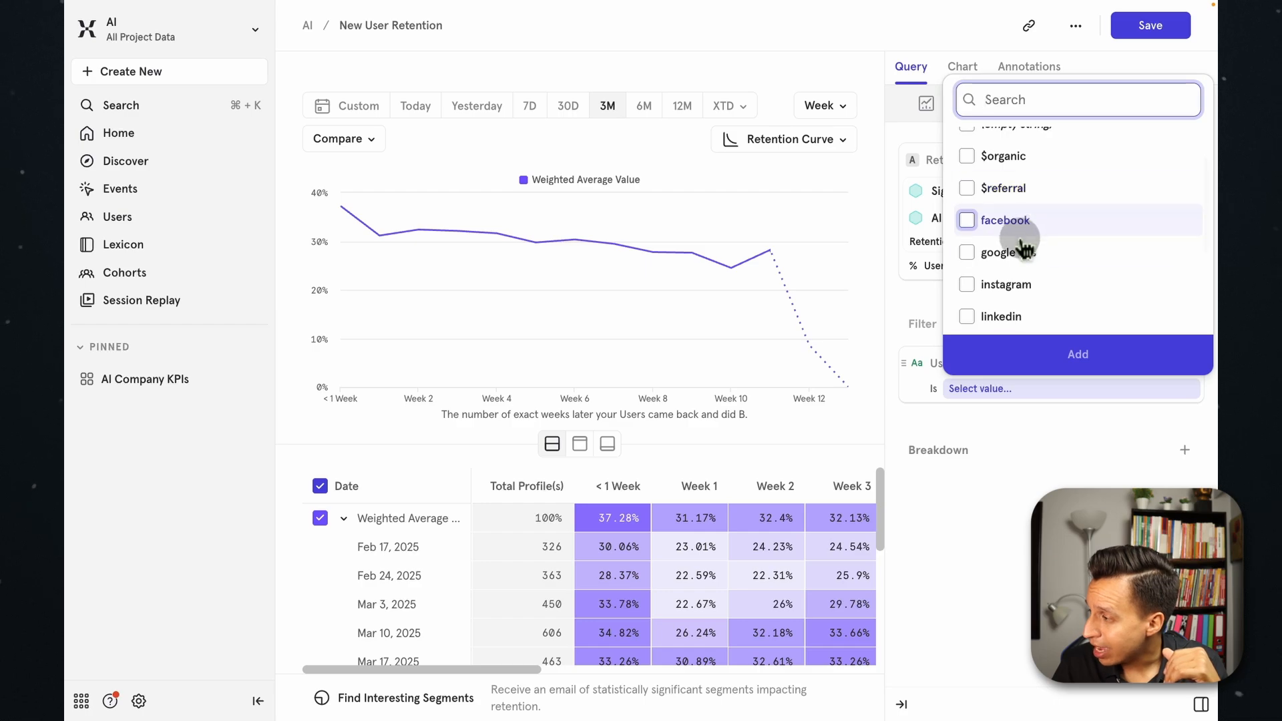
{"action": "scroll", "coordinate": [1007, 260], "scroll_direction": "down", "scroll_amount": 5}
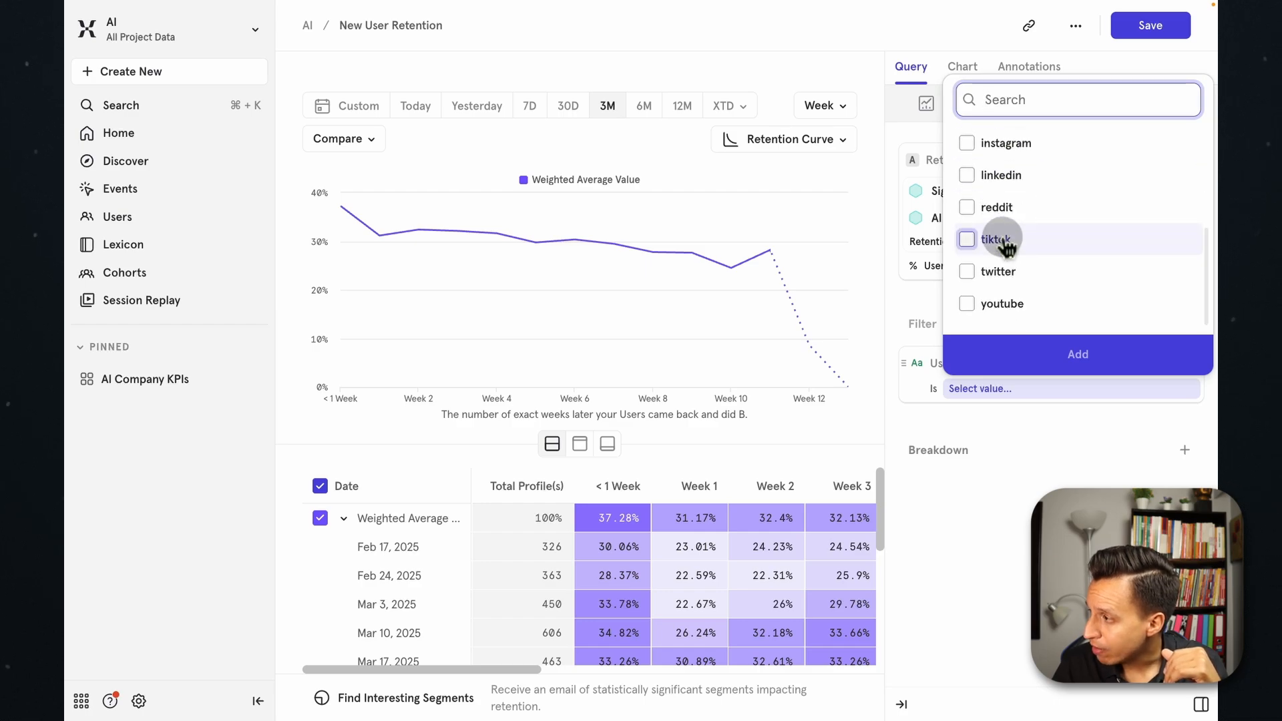
{"action": "scroll", "coordinate": [1006, 250], "scroll_direction": "up", "scroll_amount": 4}
{"action": "left_click", "coordinate": [1005, 237]}
{"action": "left_click", "coordinate": [1070, 364]}
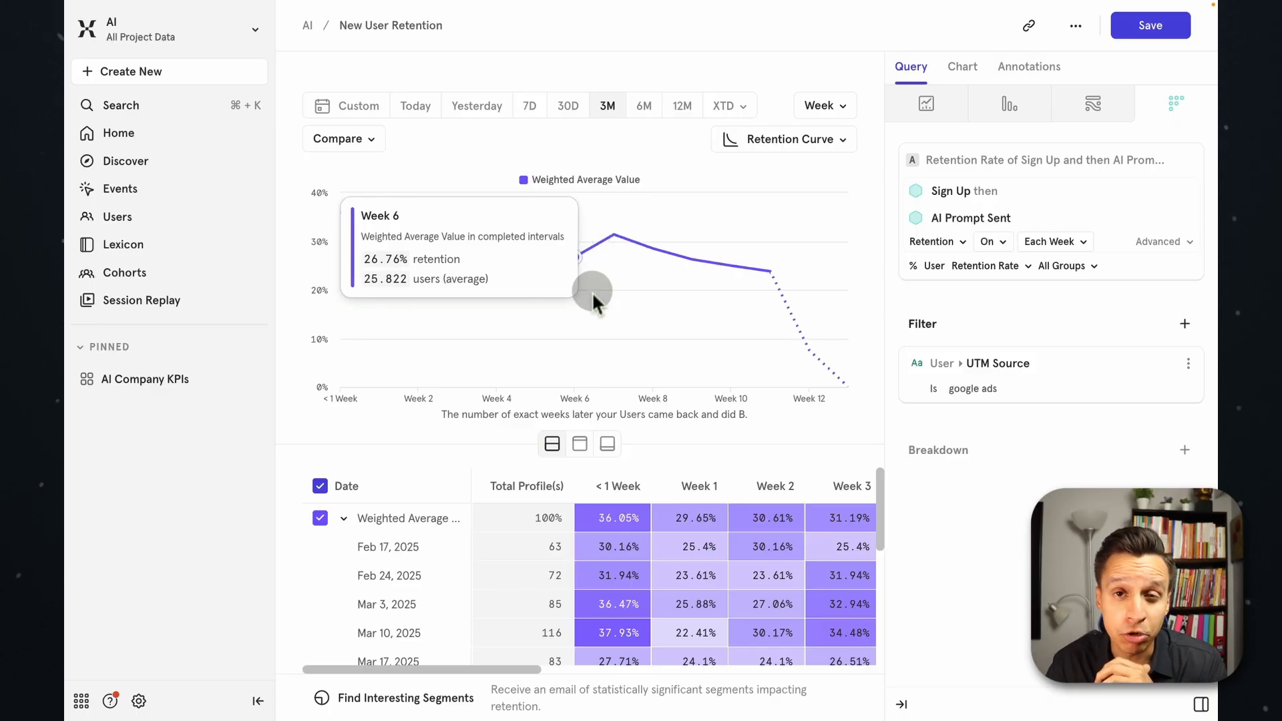
{"action": "left_click", "coordinate": [1164, 363]}
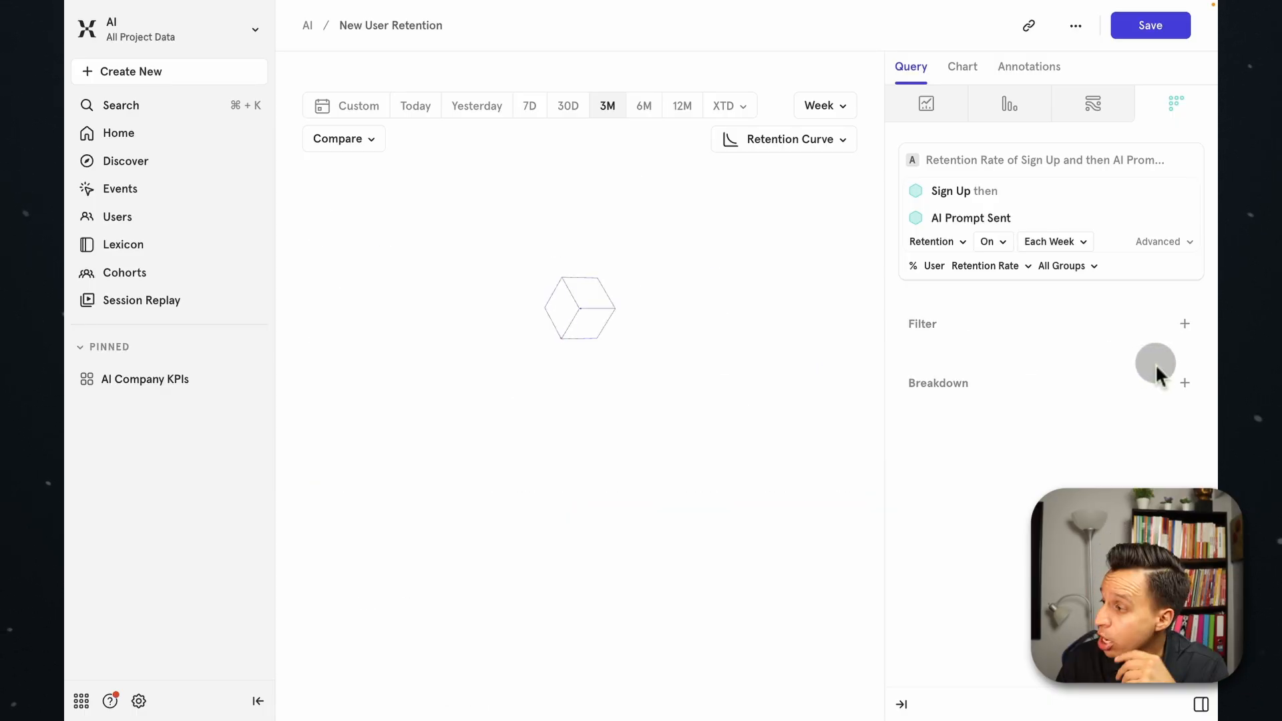
Check the cohort and computed property options available for filtering the report, without applying any.
{"action": "left_click", "coordinate": [1185, 324]}
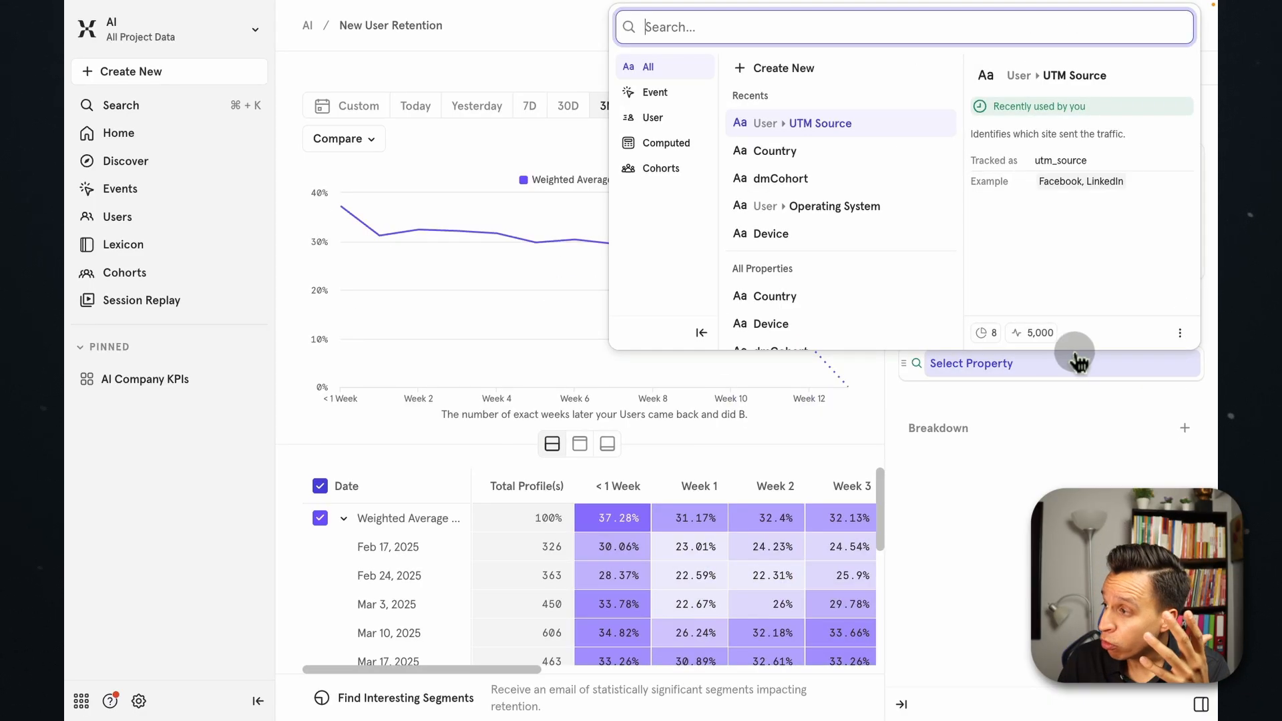
{"action": "left_click", "coordinate": [668, 169]}
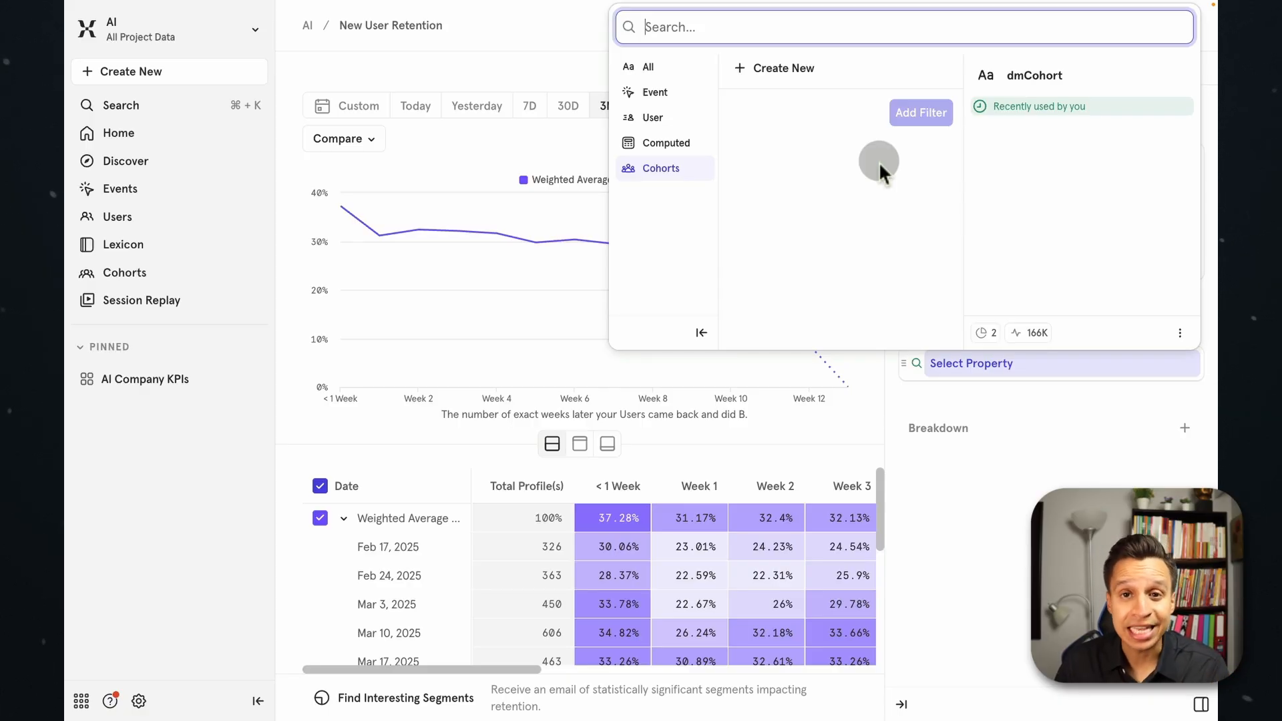
{"action": "left_click", "coordinate": [652, 147]}
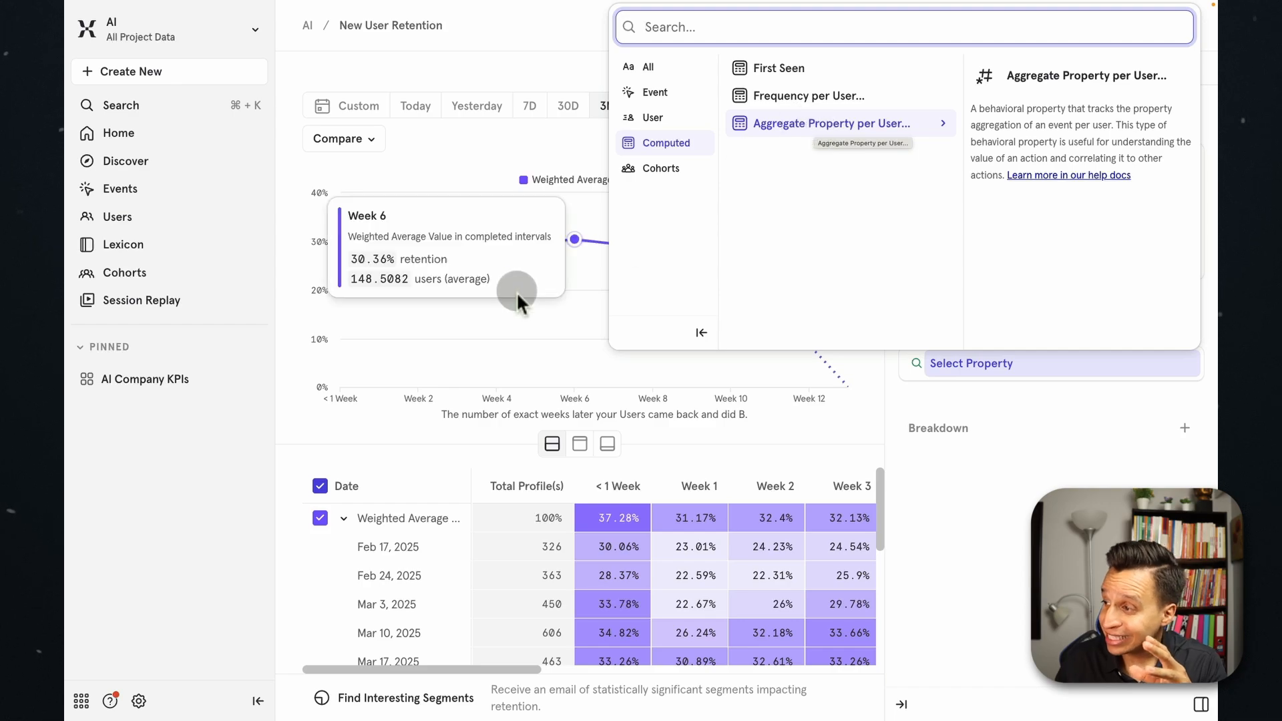
{"action": "left_click", "coordinate": [515, 291]}
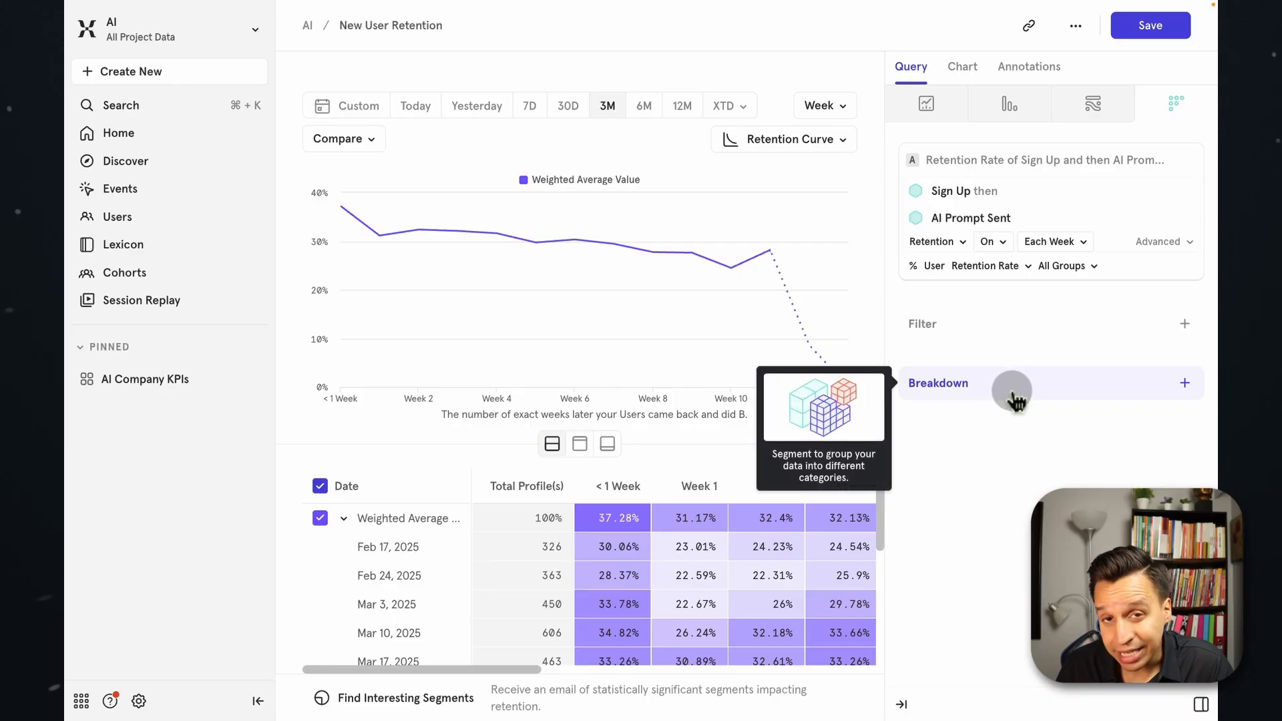
Break down the retention report by the user property UTM Source and dismiss the color customization tip.
{"action": "left_click", "coordinate": [1014, 398]}
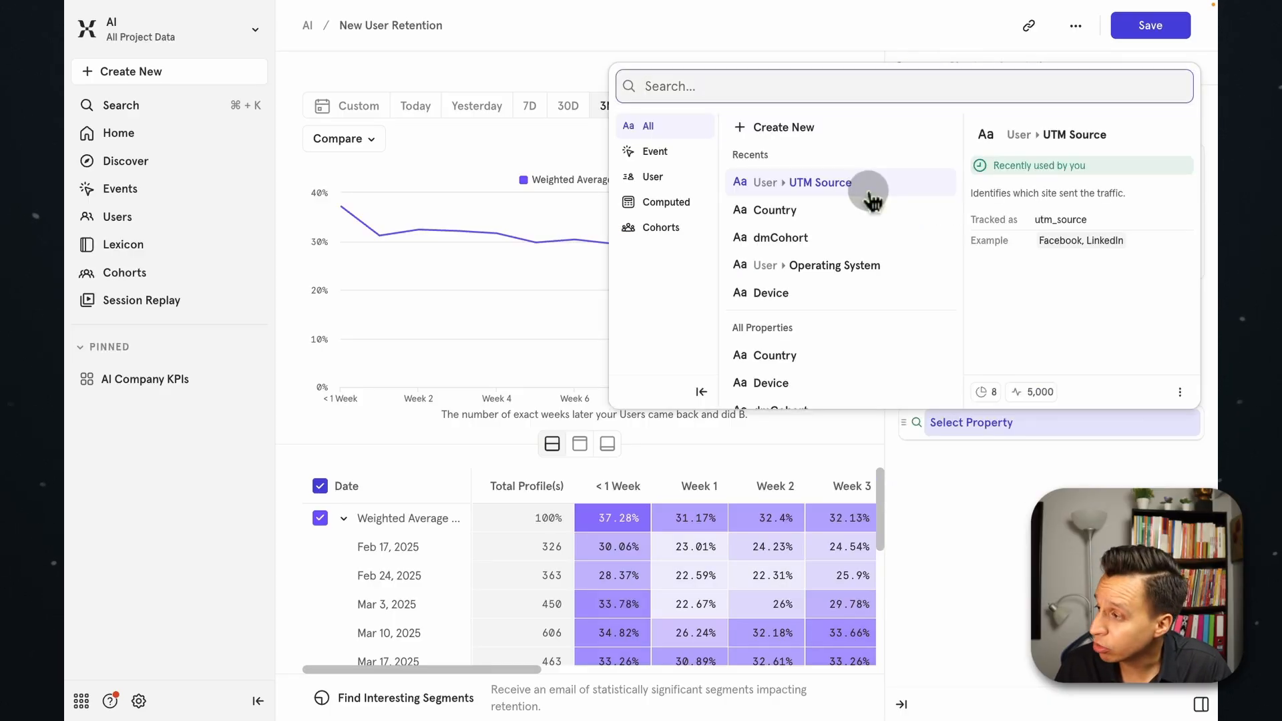
{"action": "left_click", "coordinate": [868, 193]}
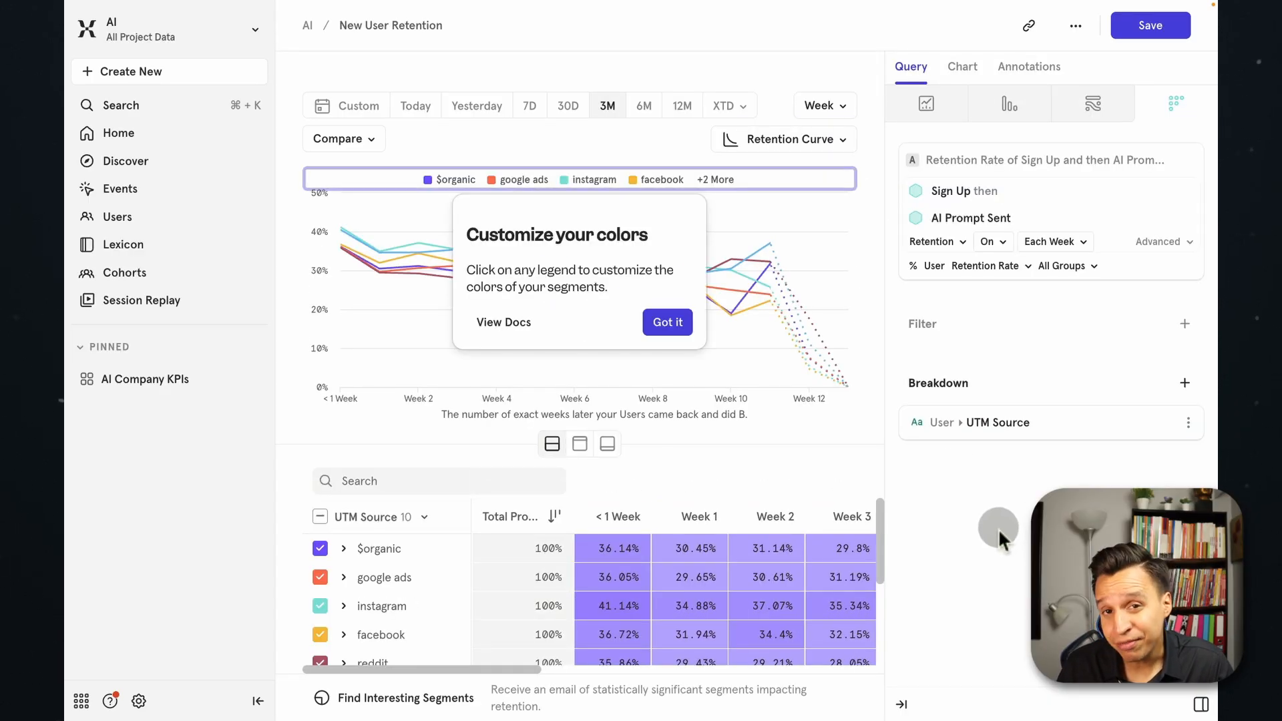
{"action": "left_click", "coordinate": [667, 323]}
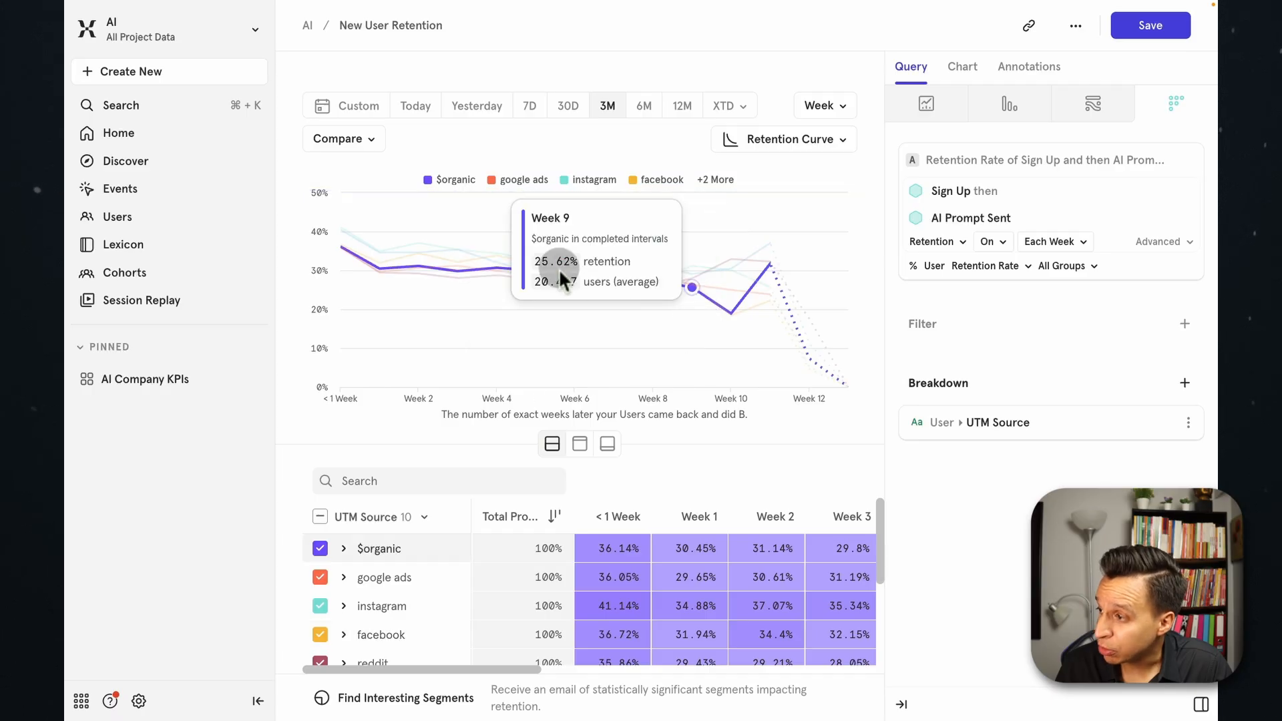
Include the unselected UTM sources twitter, linkedin, youtube and $referral in the retention chart.
{"action": "scroll", "coordinate": [394, 594], "scroll_direction": "down", "scroll_amount": 3}
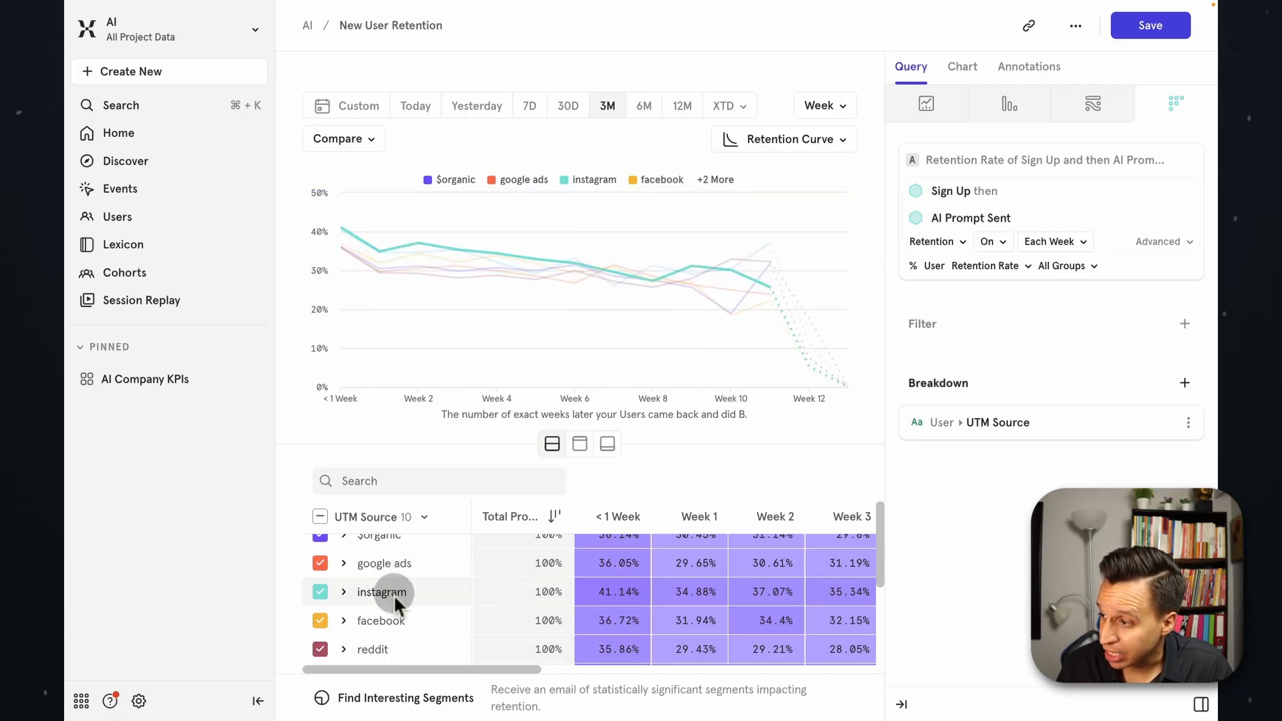
{"action": "left_click", "coordinate": [320, 566]}
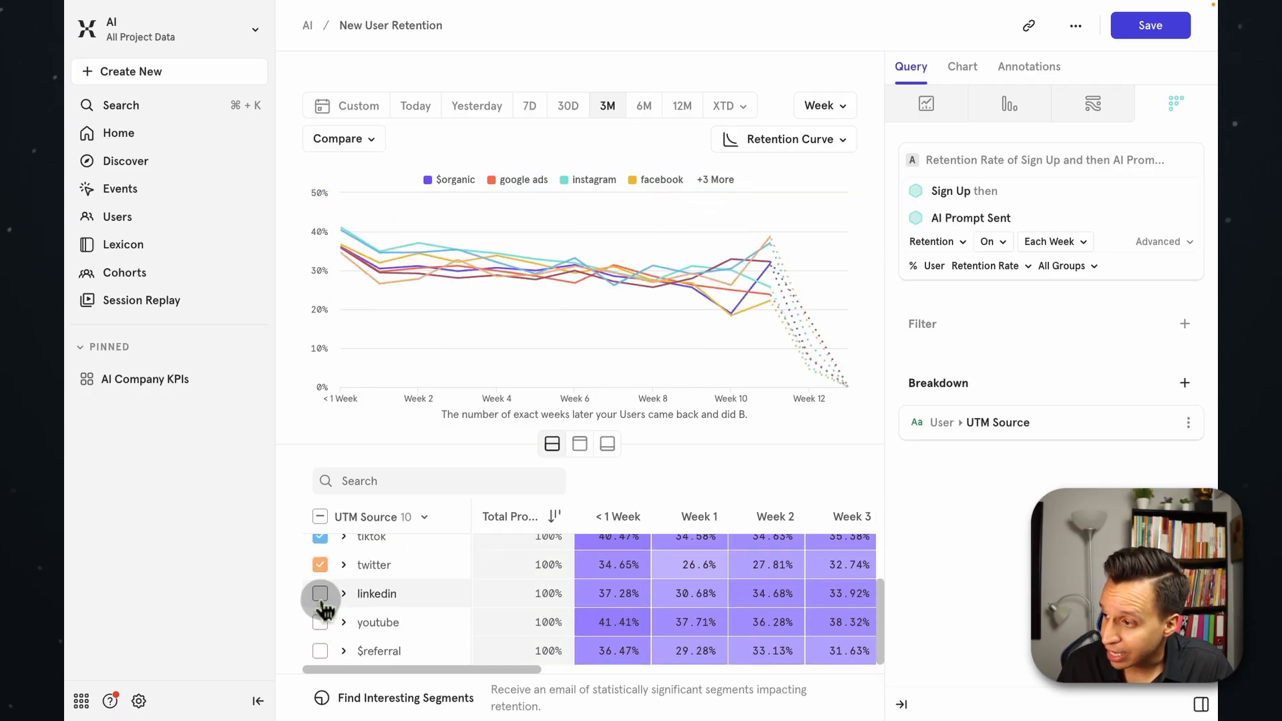
{"action": "left_click", "coordinate": [321, 593]}
{"action": "left_click", "coordinate": [320, 622]}
{"action": "left_click", "coordinate": [320, 651]}
{"action": "scroll", "coordinate": [374, 611], "scroll_direction": "up", "scroll_amount": 3}
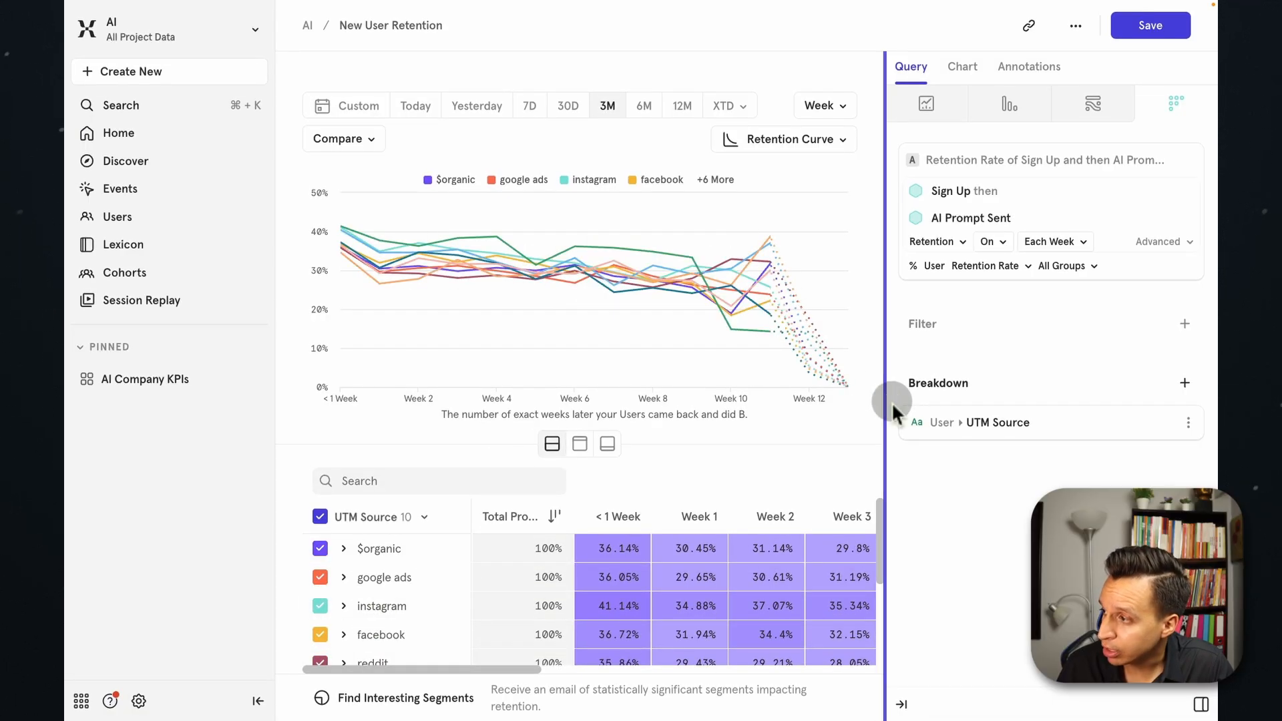
Compare the retention curves and table values across all the UTM sources.
{"action": "mouse_move", "coordinate": [727, 378]}
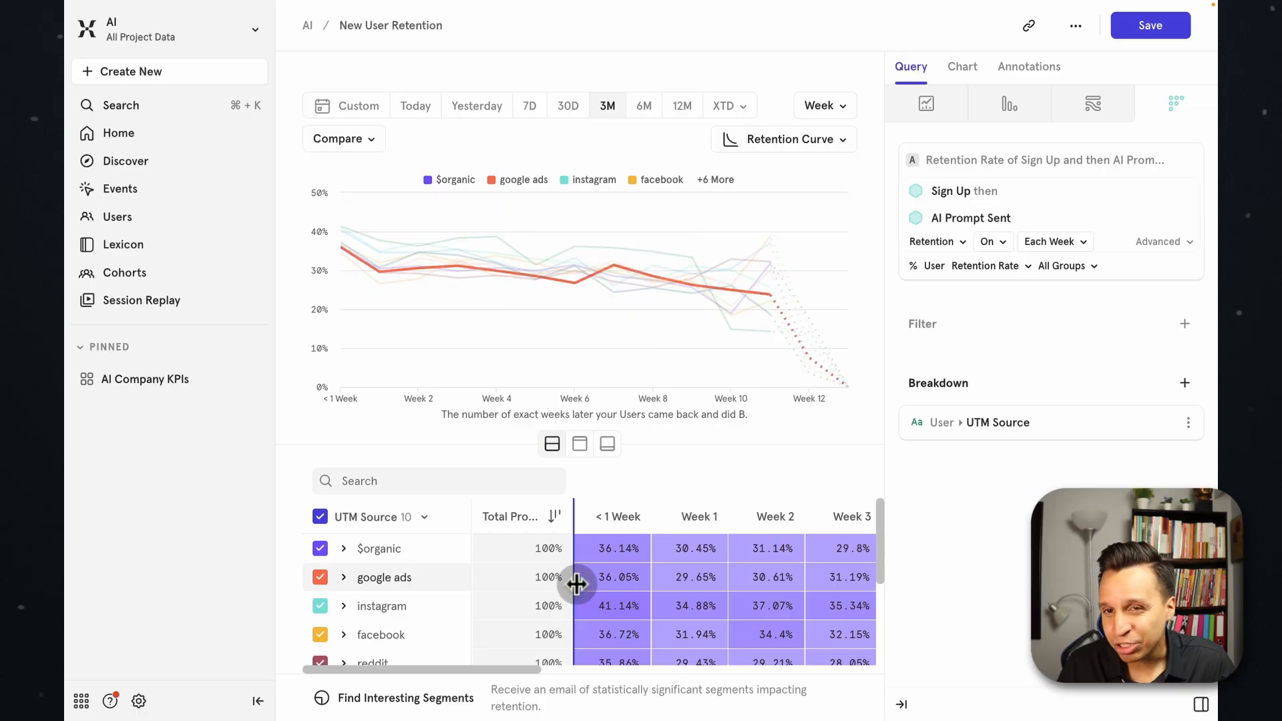
{"action": "mouse_move", "coordinate": [678, 259]}
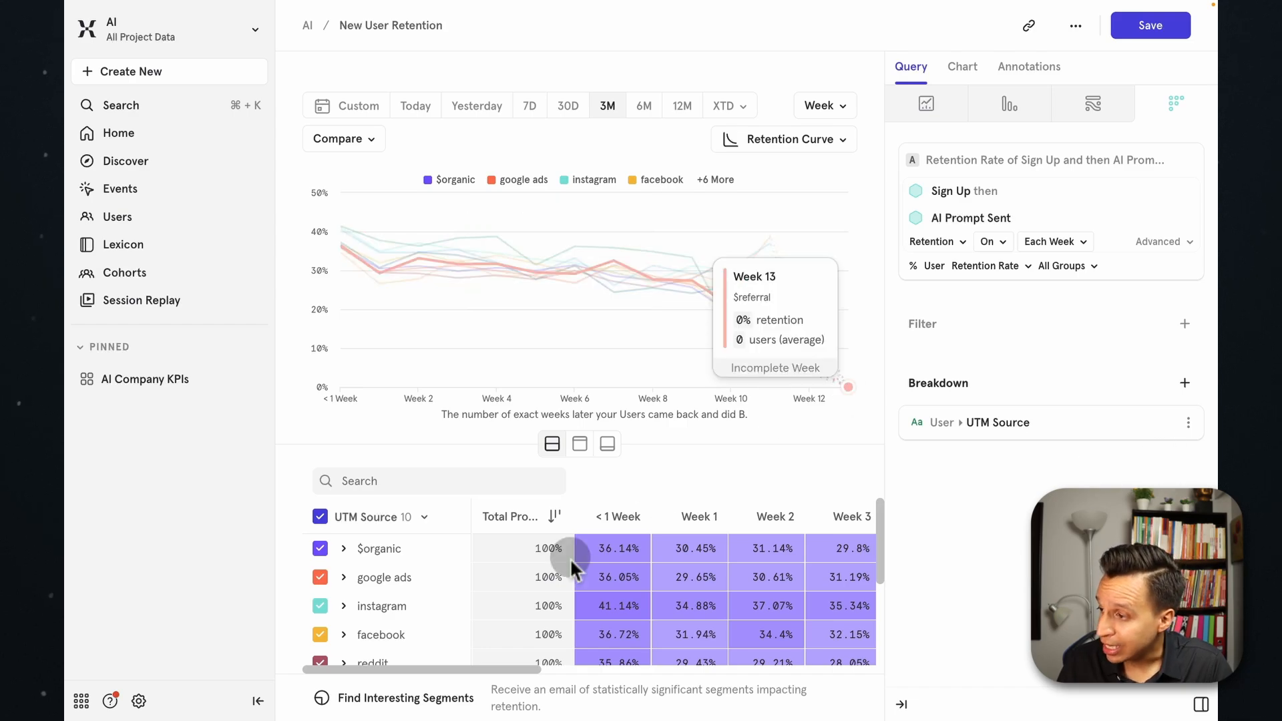
{"action": "scroll", "coordinate": [534, 577], "scroll_direction": "down", "scroll_amount": 1}
{"action": "scroll", "coordinate": [537, 580], "scroll_direction": "down", "scroll_amount": 3}
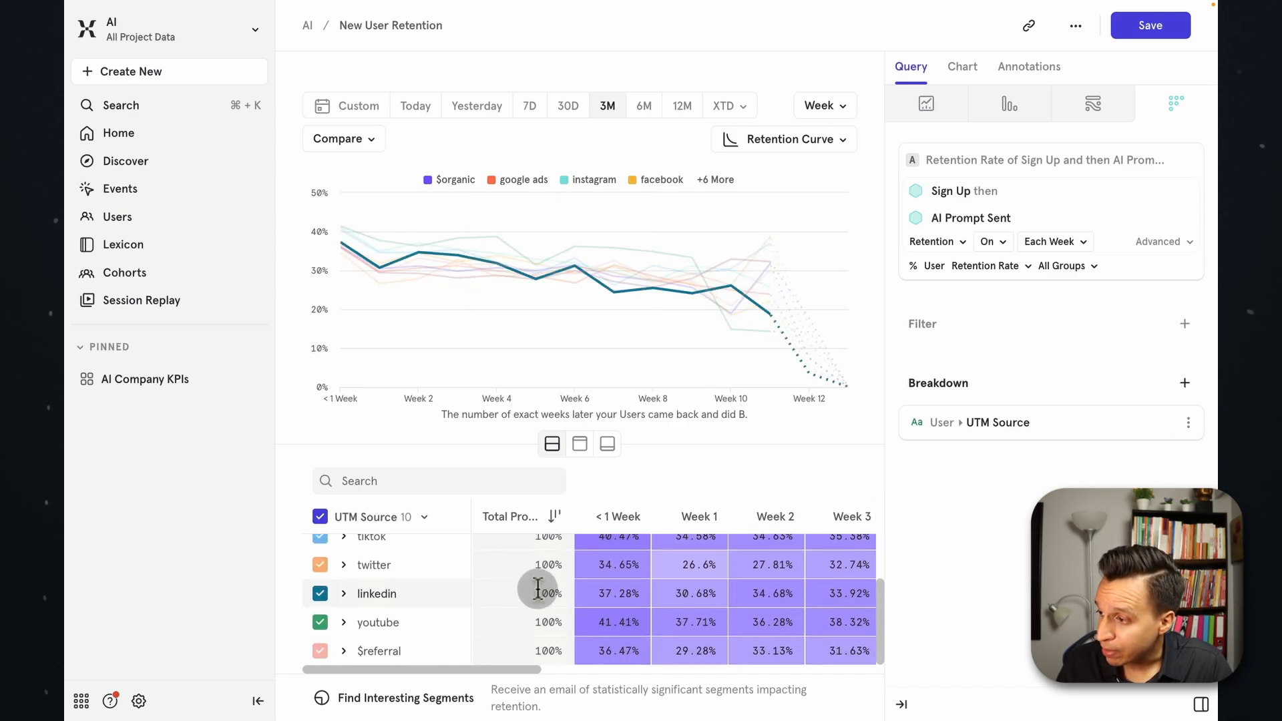
{"action": "scroll", "coordinate": [539, 609], "scroll_direction": "up", "scroll_amount": 5}
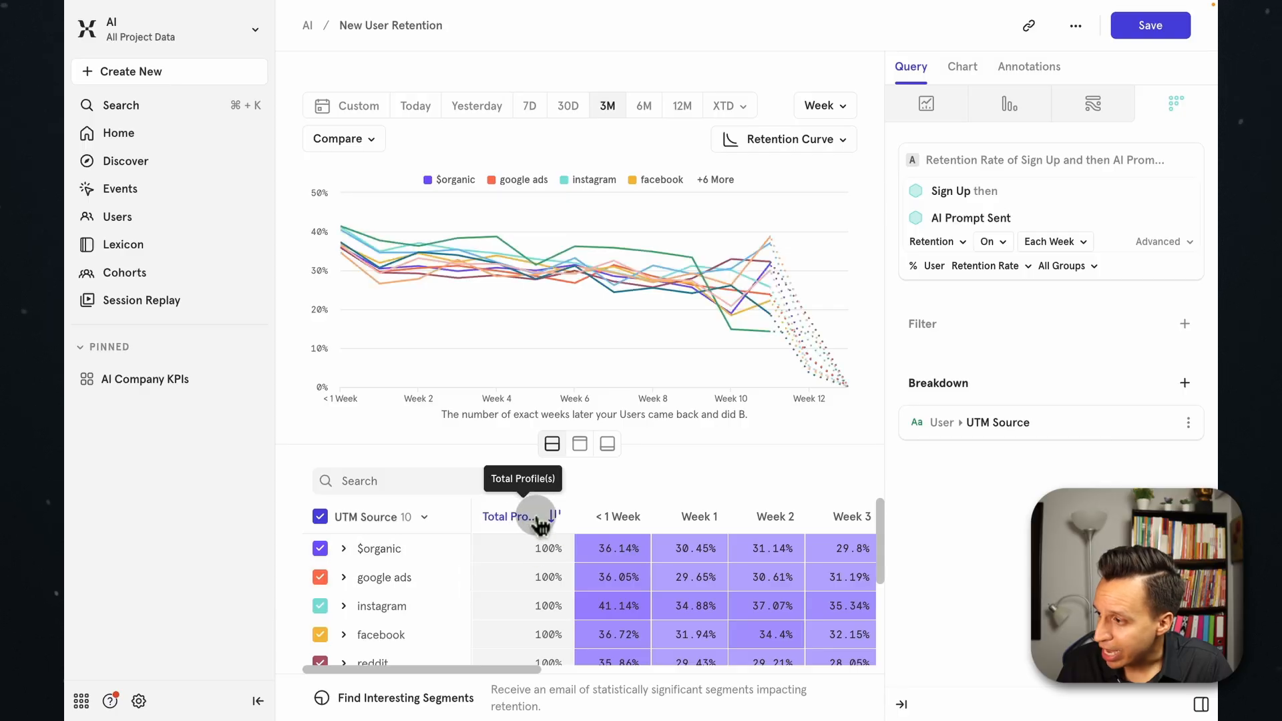
Widen the Total Profile(s) column and expand the linkedin source to review its weekly cohort sizes.
{"action": "left_click_drag", "start_coordinate": [573, 519], "coordinate": [611, 520]}
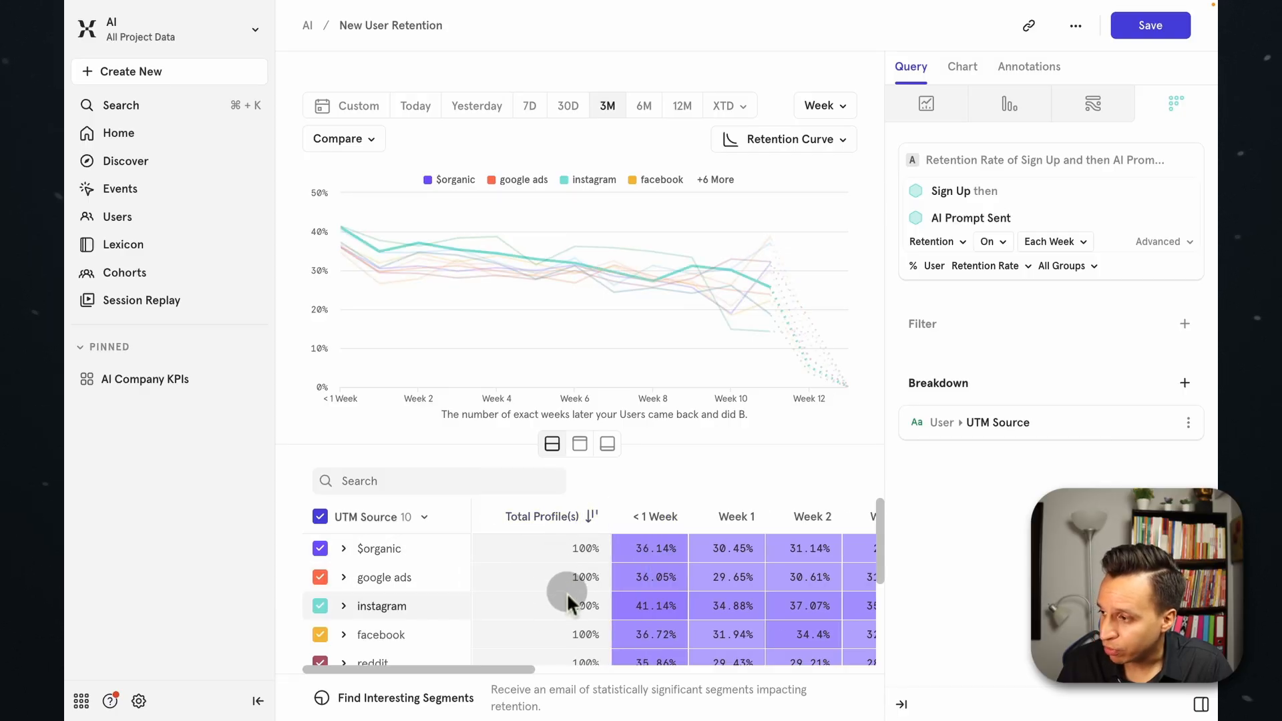
{"action": "scroll", "coordinate": [566, 591], "scroll_direction": "down", "scroll_amount": 2}
{"action": "scroll", "coordinate": [566, 592], "scroll_direction": "down", "scroll_amount": 1}
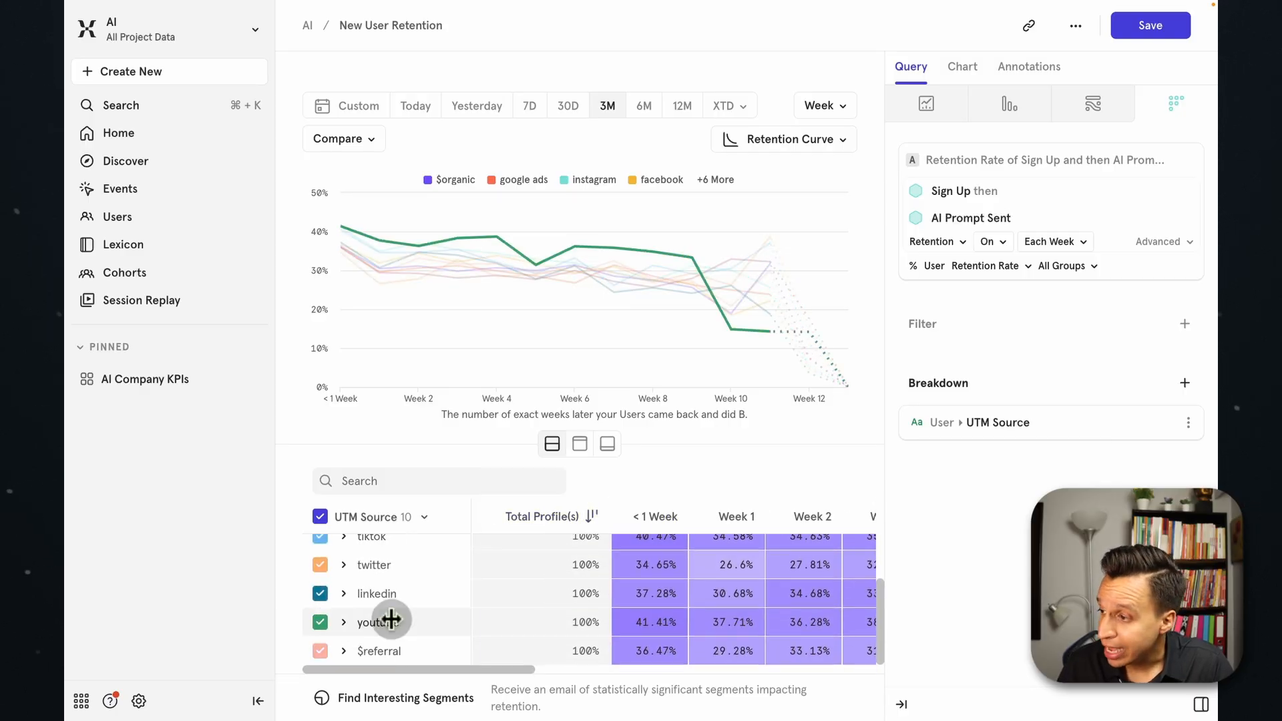
{"action": "left_click", "coordinate": [345, 591]}
{"action": "scroll", "coordinate": [573, 615], "scroll_direction": "down", "scroll_amount": 7}
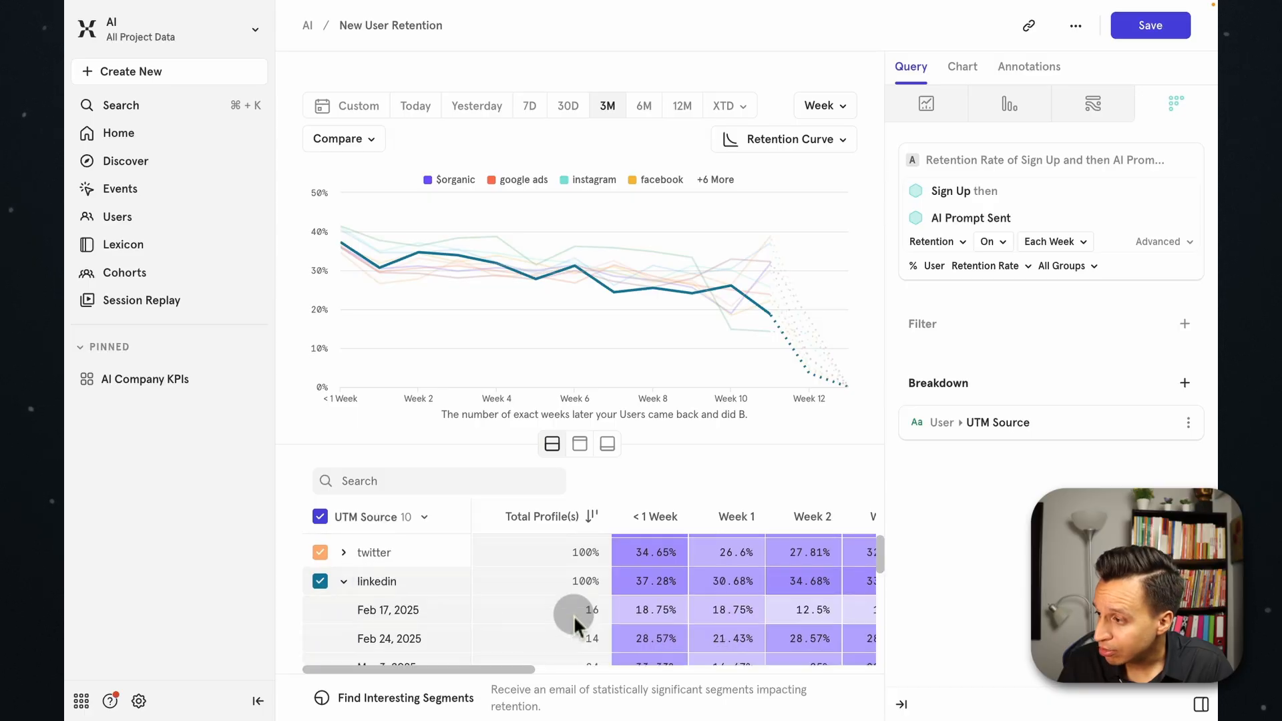
{"action": "scroll", "coordinate": [582, 601], "scroll_direction": "up", "scroll_amount": 2}
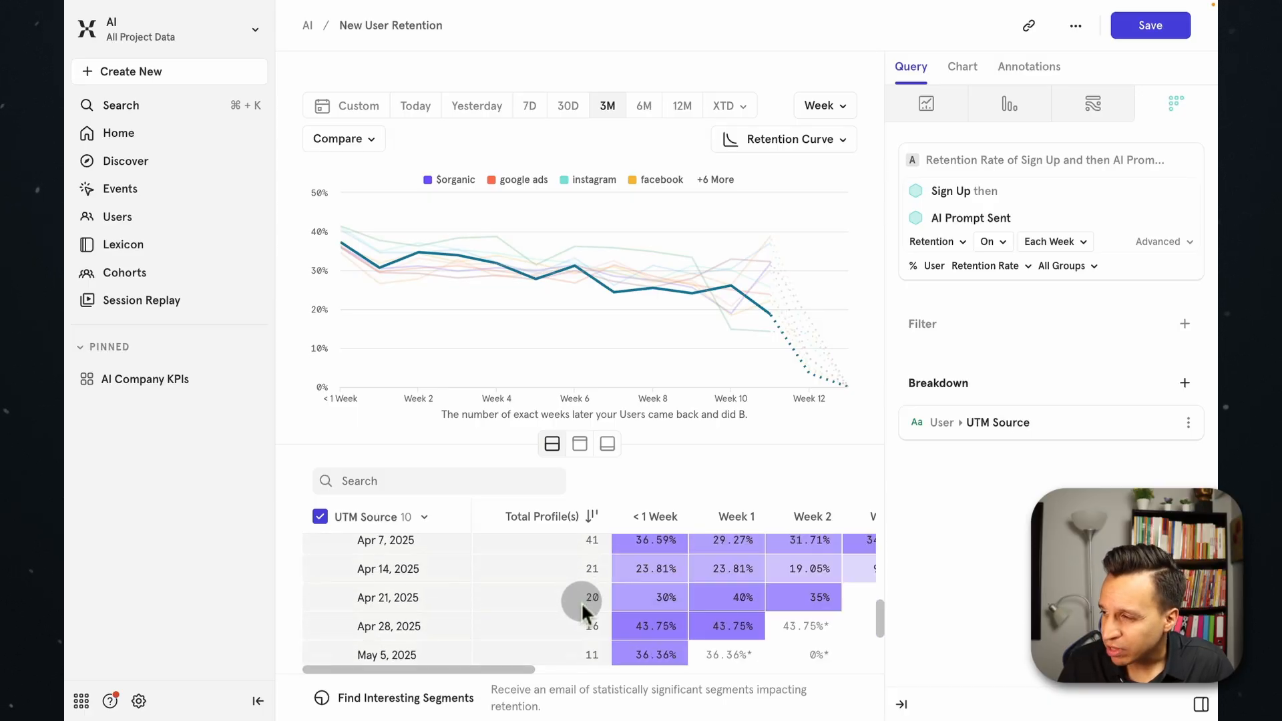
Review linkedin's weekly cohort sizes, return to the top of the source table, and compare the reddit and youtube curves at Week 8.
{"action": "scroll", "coordinate": [581, 571], "scroll_direction": "up", "scroll_amount": 3}
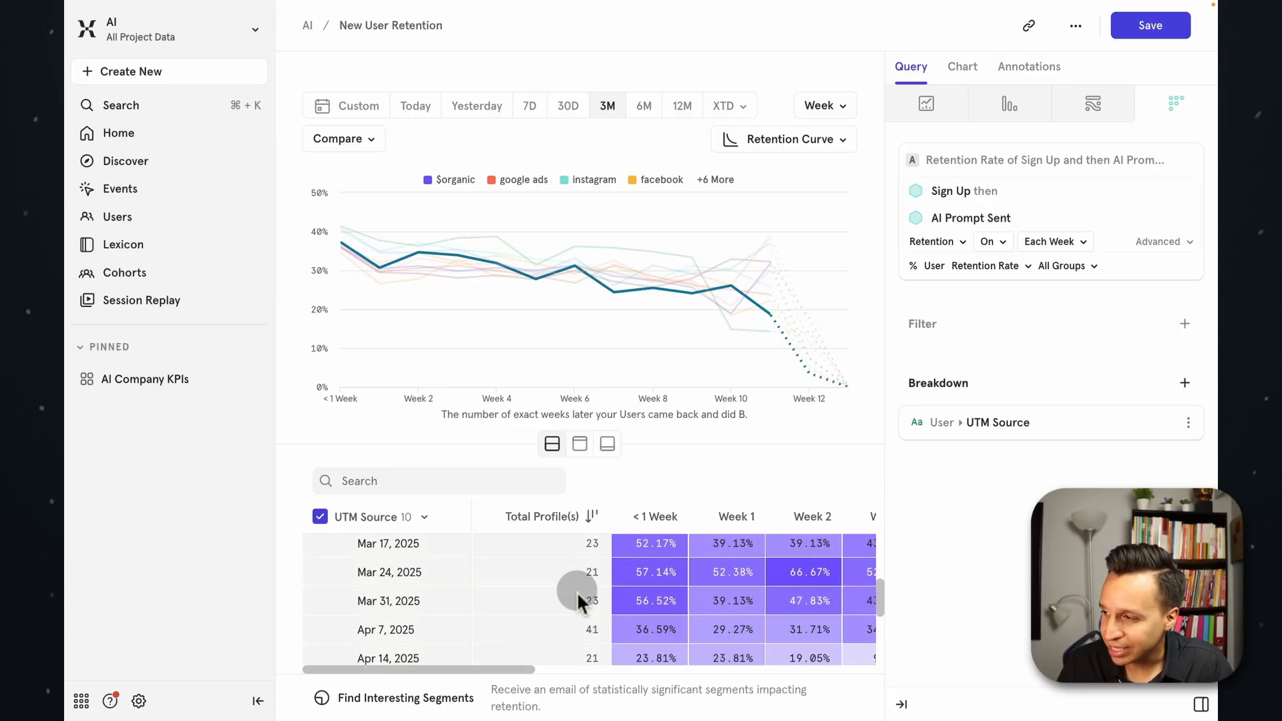
{"action": "scroll", "coordinate": [577, 592], "scroll_direction": "up", "scroll_amount": 3}
{"action": "scroll", "coordinate": [575, 592], "scroll_direction": "up", "scroll_amount": 6}
{"action": "scroll", "coordinate": [346, 638], "scroll_direction": "down", "scroll_amount": 2}
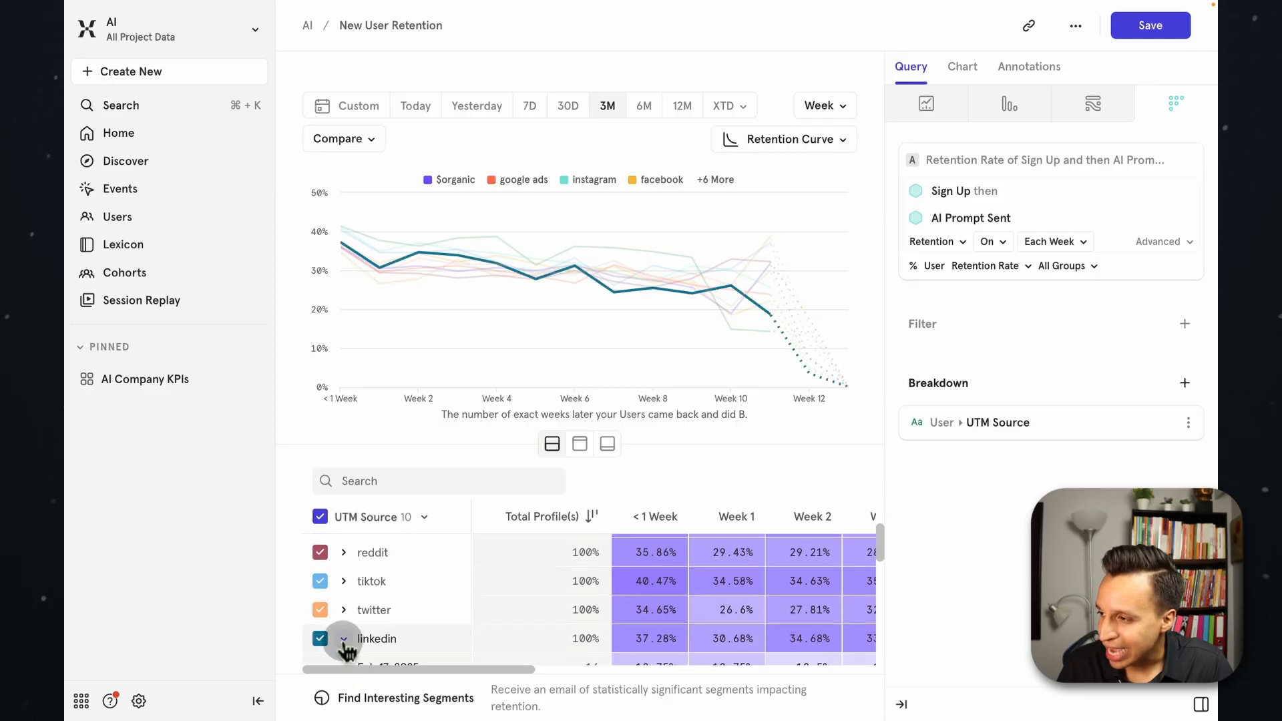
{"action": "scroll", "coordinate": [398, 602], "scroll_direction": "up", "scroll_amount": 3}
{"action": "scroll", "coordinate": [495, 603], "scroll_direction": "right", "scroll_amount": 1}
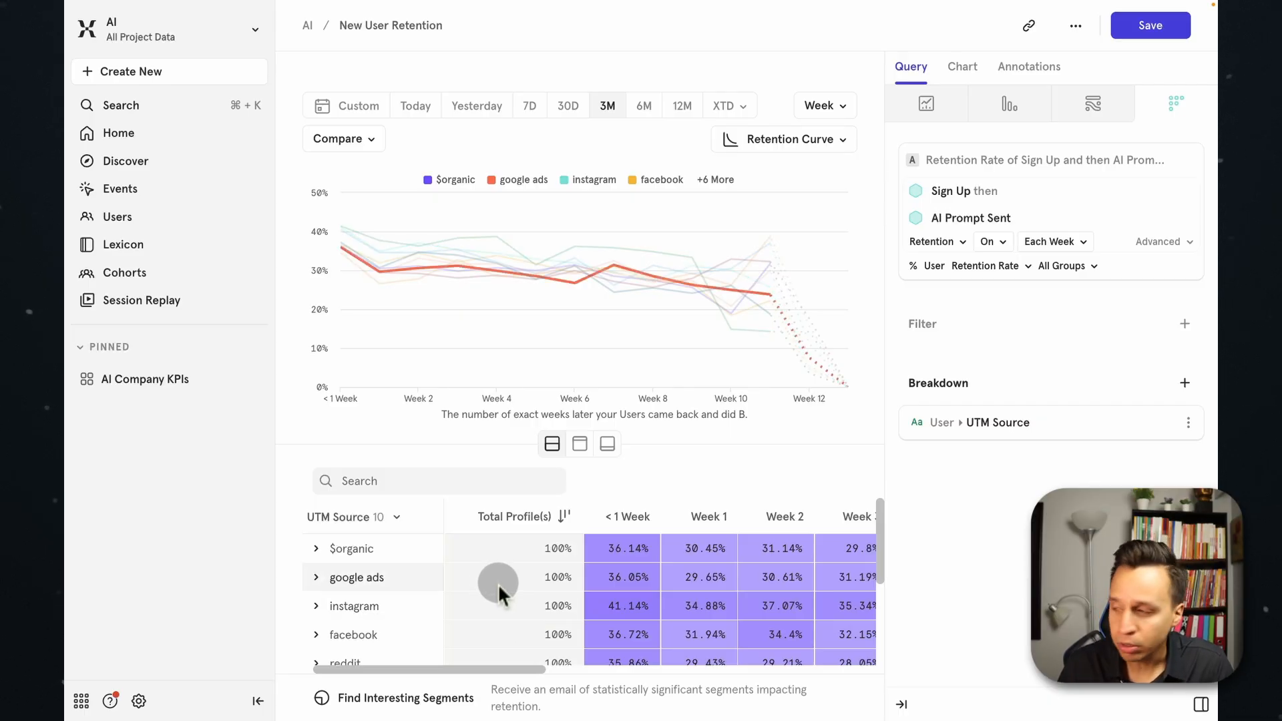
{"action": "mouse_move", "coordinate": [654, 288]}
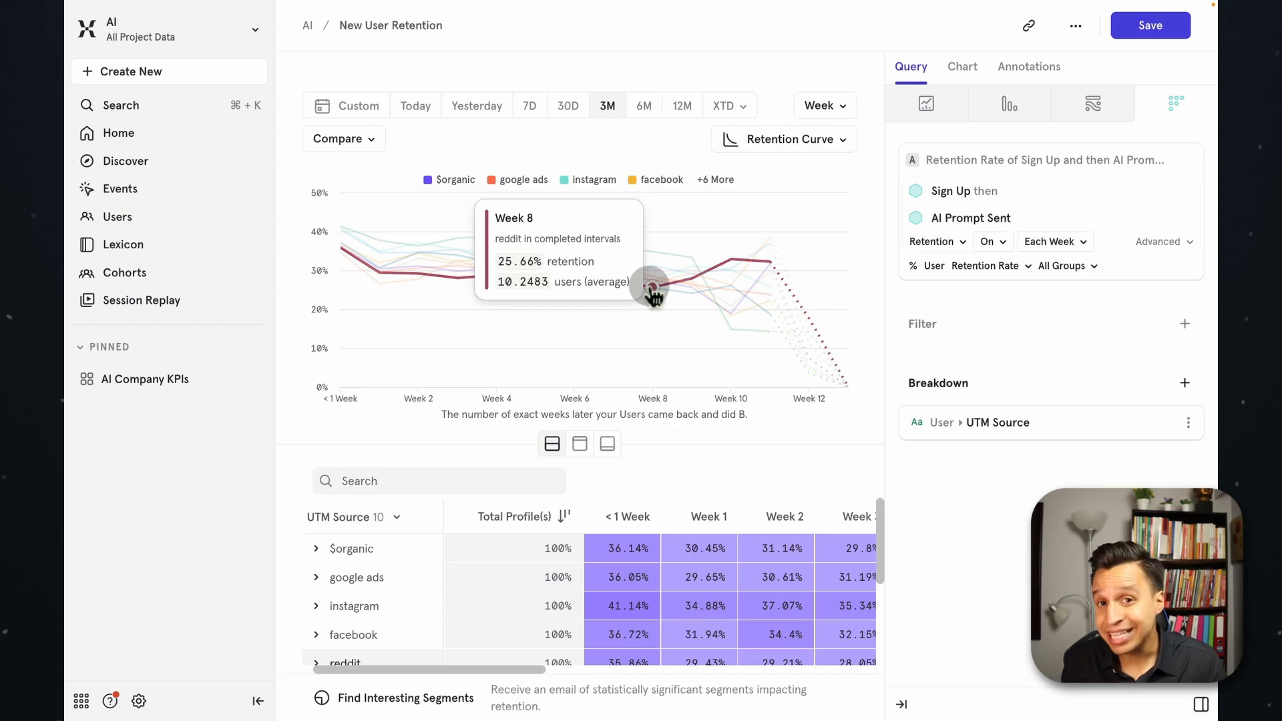
{"action": "mouse_move", "coordinate": [660, 253]}
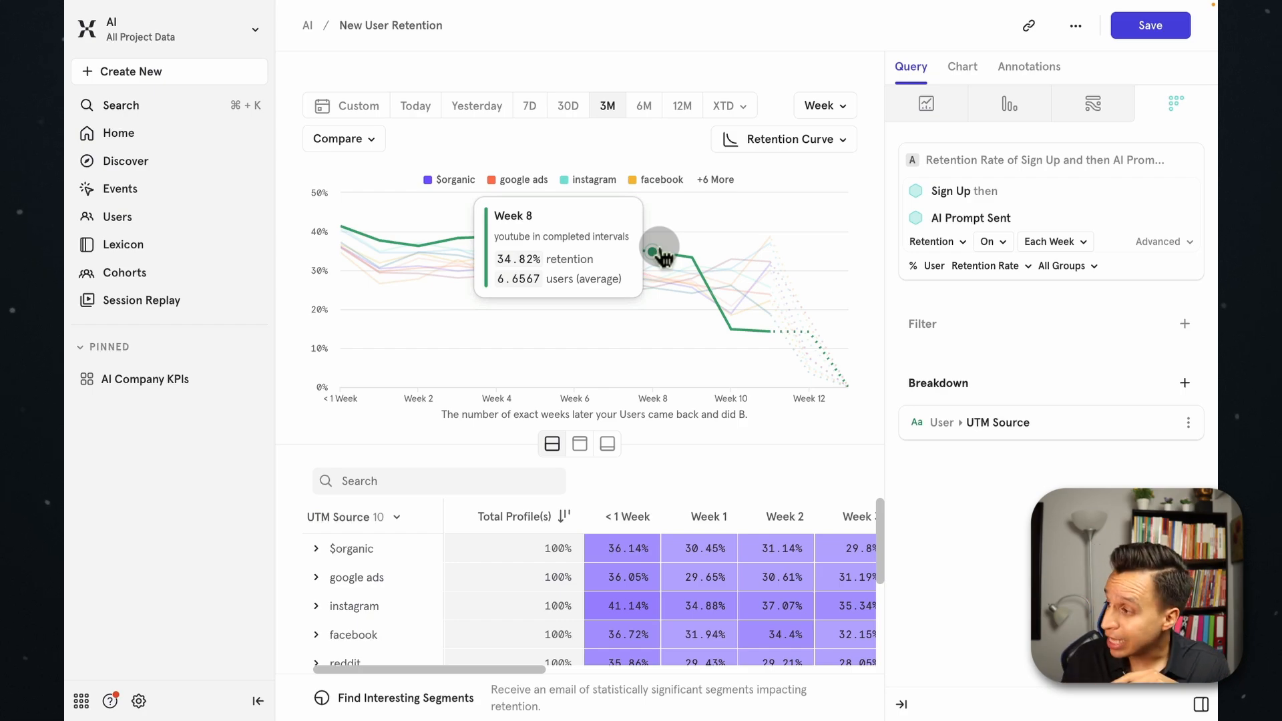
Replace the UTM Source breakdown with the Device property and look through the device rows in the table.
{"action": "left_click", "coordinate": [973, 424]}
{"action": "type", "text": "pl"}
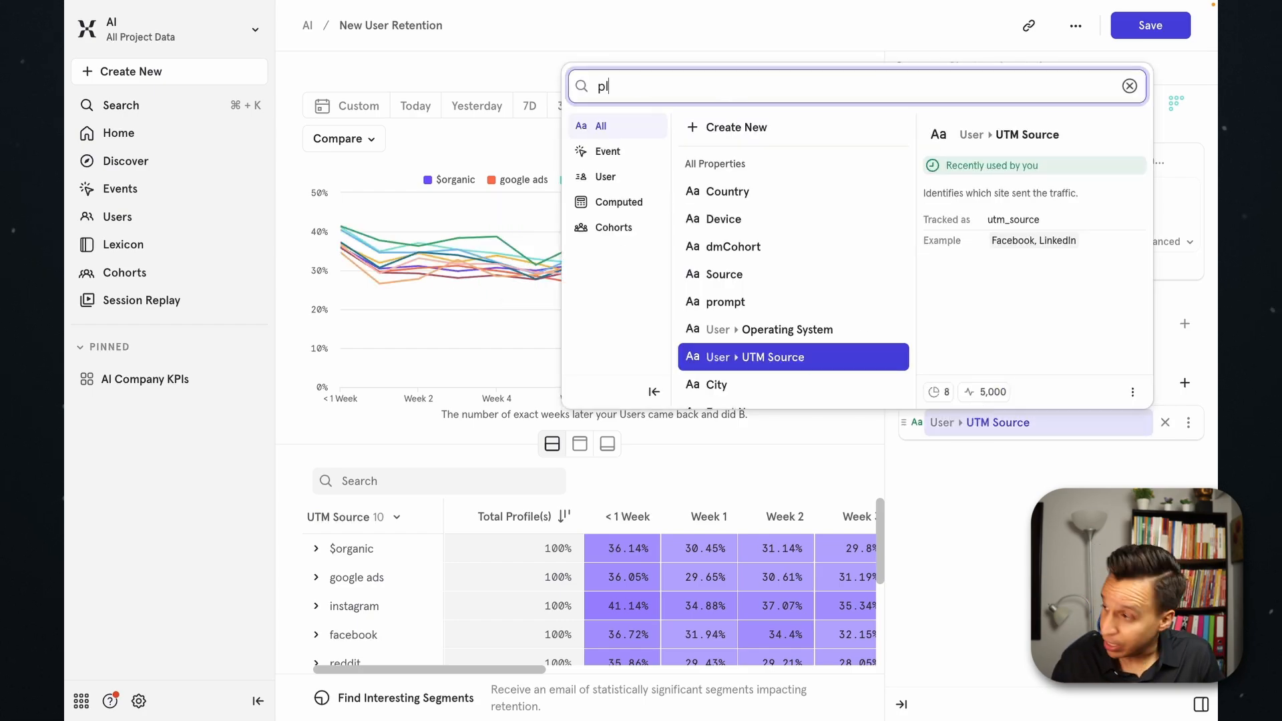
{"action": "type", "text": "atdevi"}
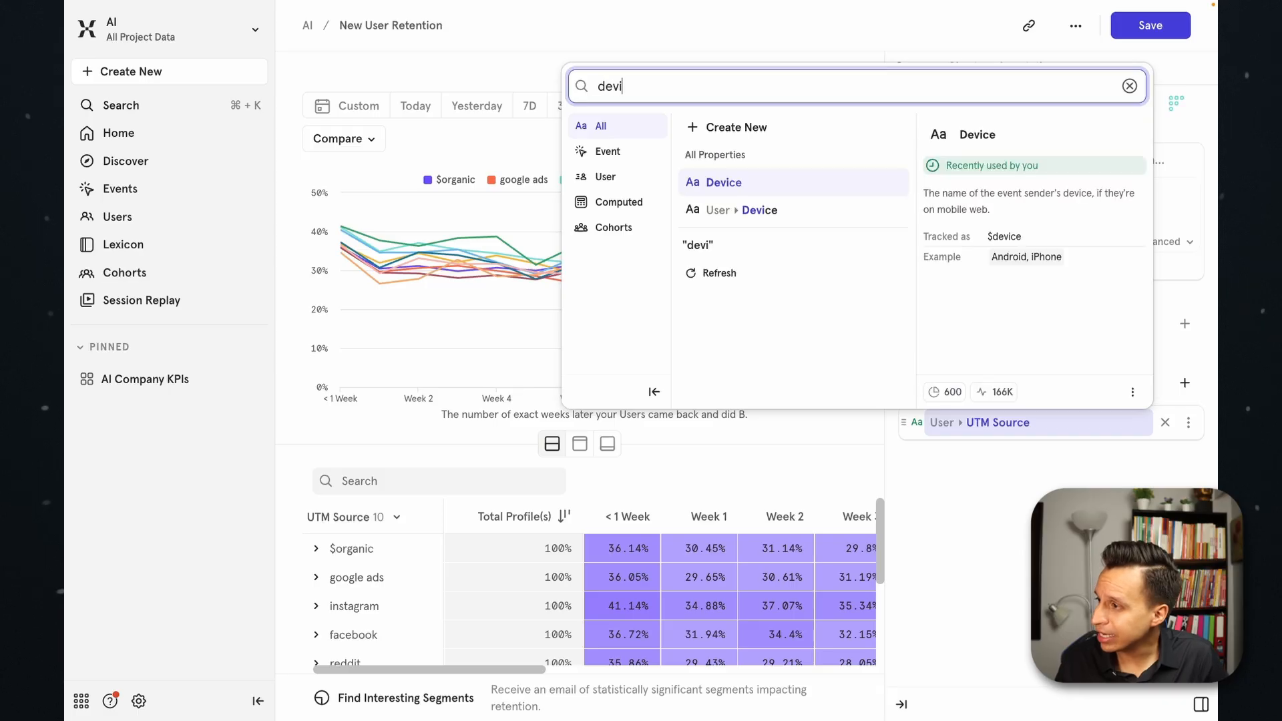
{"action": "left_click", "coordinate": [754, 184]}
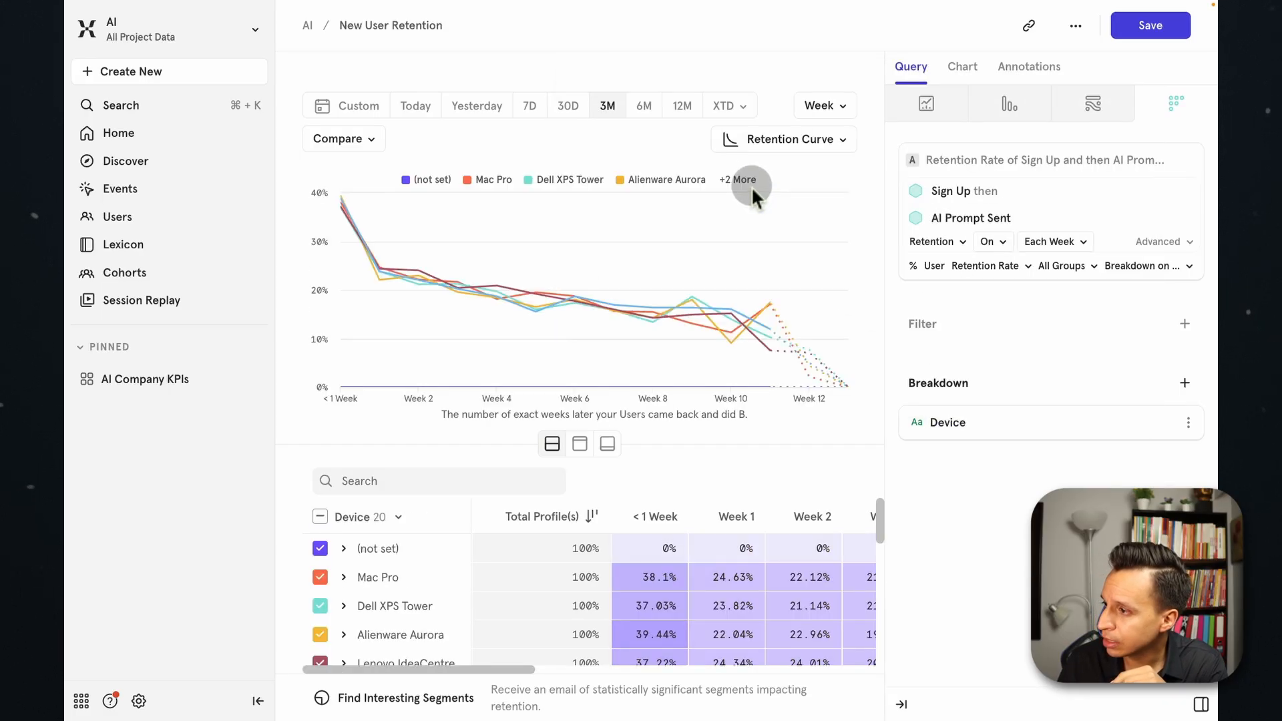
{"action": "scroll", "coordinate": [418, 598], "scroll_direction": "down", "scroll_amount": 2}
{"action": "scroll", "coordinate": [418, 598], "scroll_direction": "down", "scroll_amount": 8}
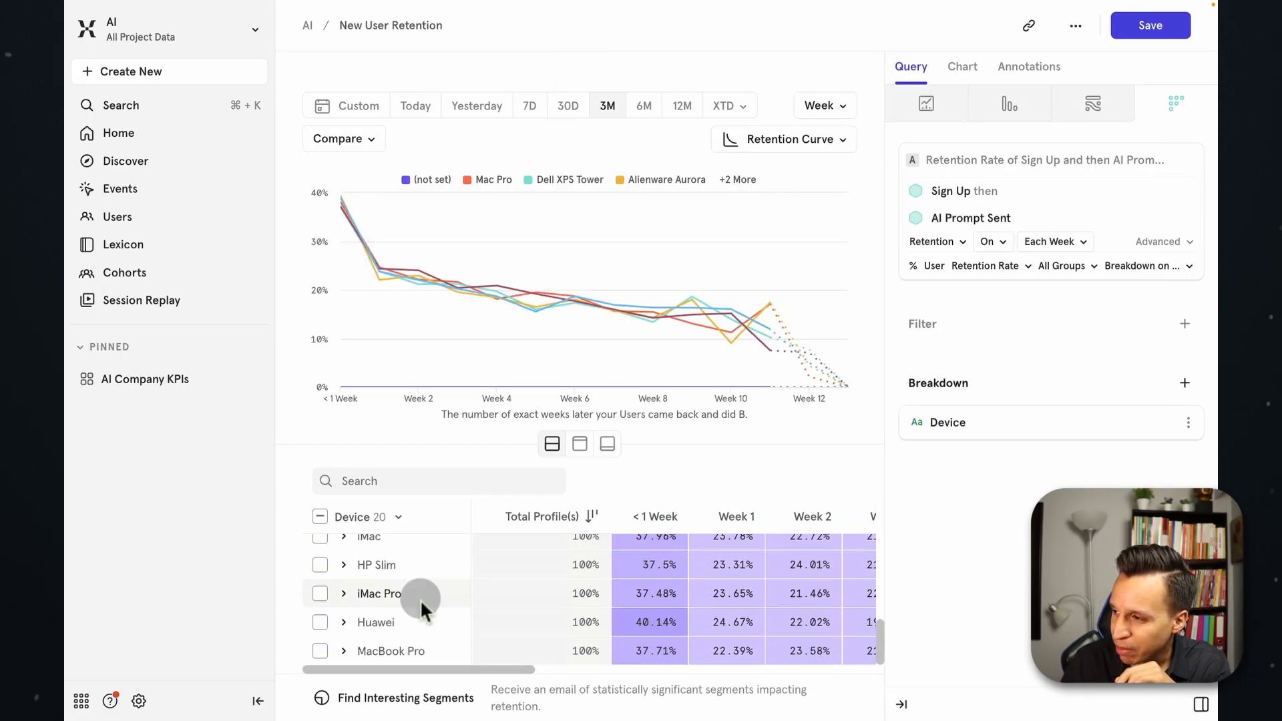
{"action": "scroll", "coordinate": [604, 530], "scroll_direction": "up", "scroll_amount": 10}
Change the retention breakdown from Device to the user property Operating System.
{"action": "left_click", "coordinate": [976, 423]}
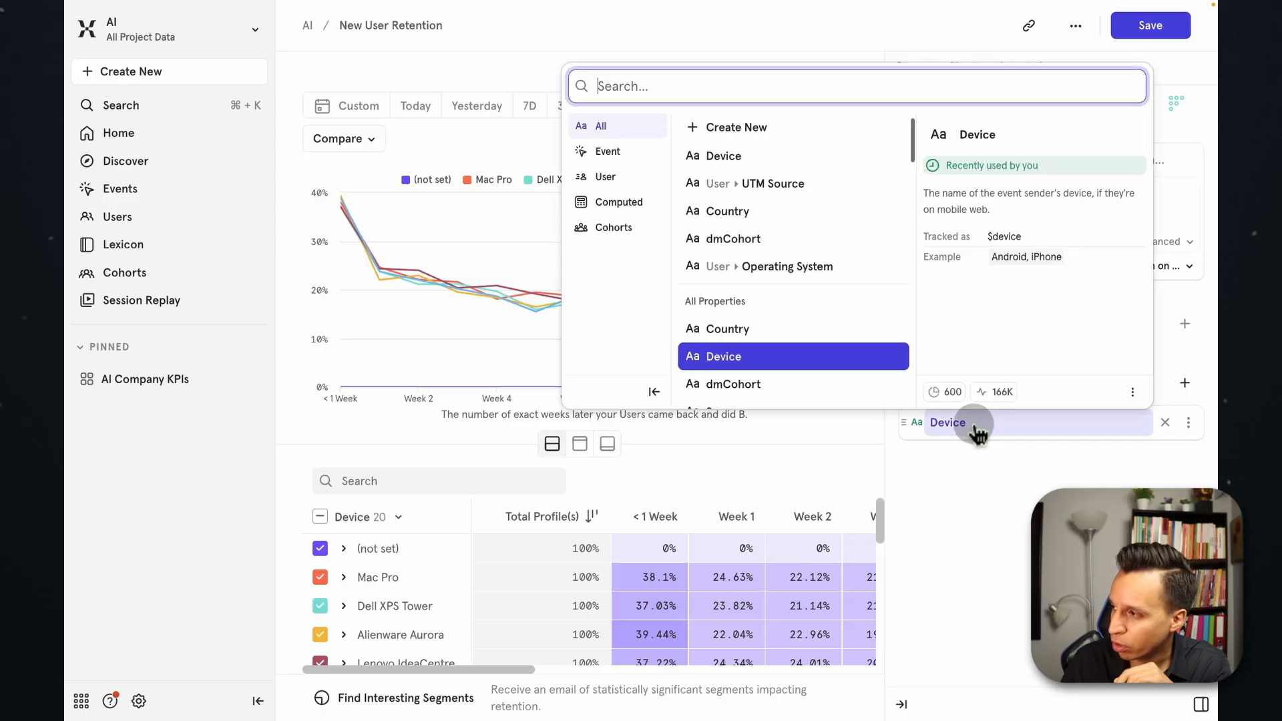
{"action": "left_click", "coordinate": [606, 176]}
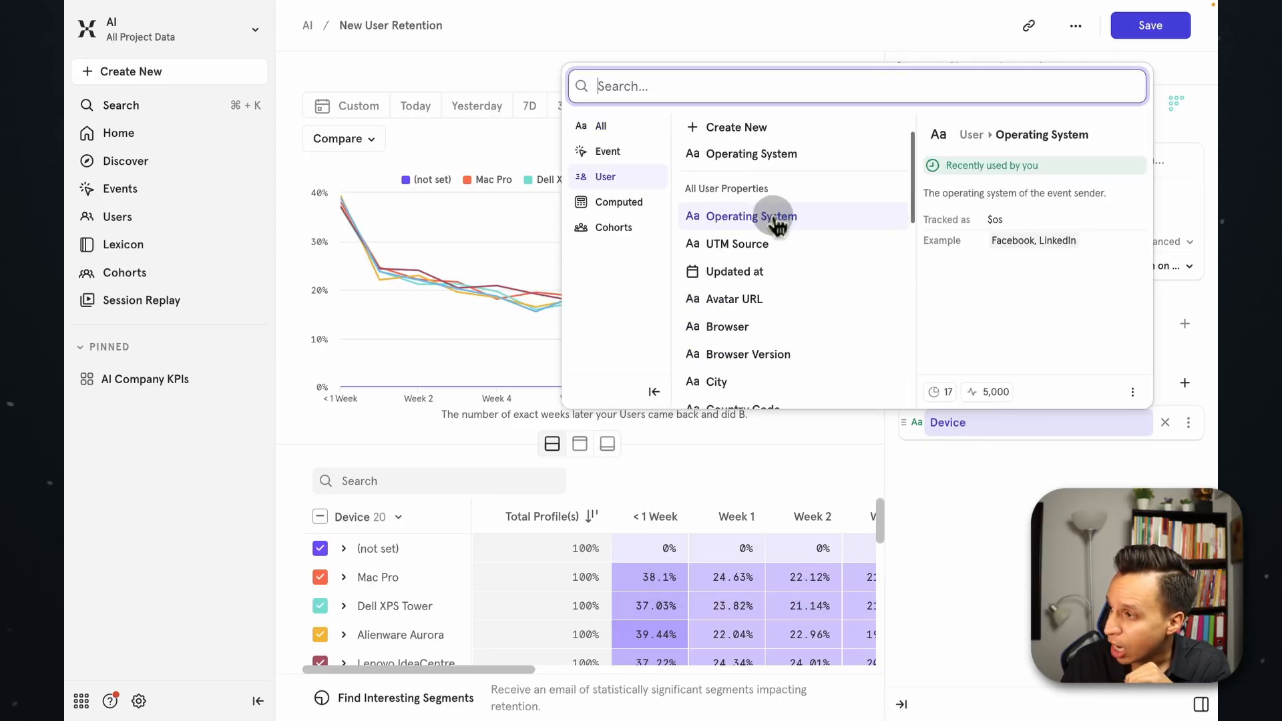
{"action": "left_click", "coordinate": [772, 217]}
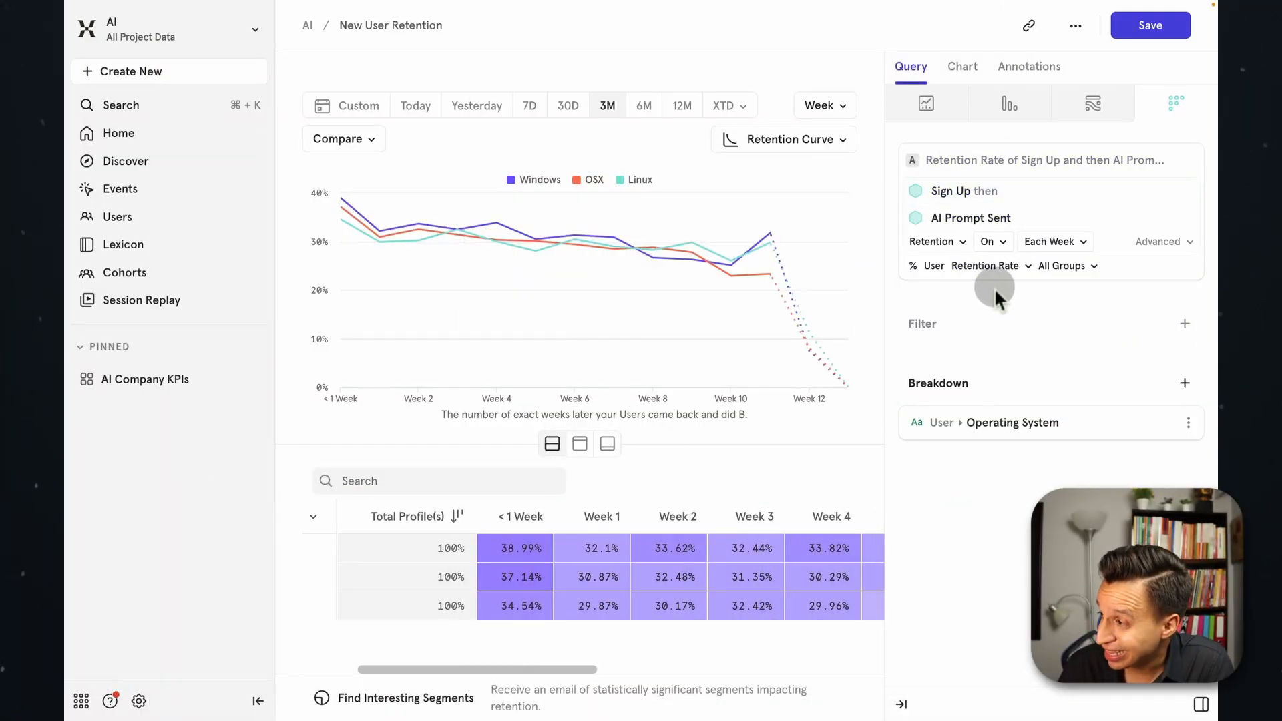
Switch the report to a Frequency analysis of the AI Prompt Sent event and remove the Operating System breakdown.
{"action": "left_click", "coordinate": [952, 242]}
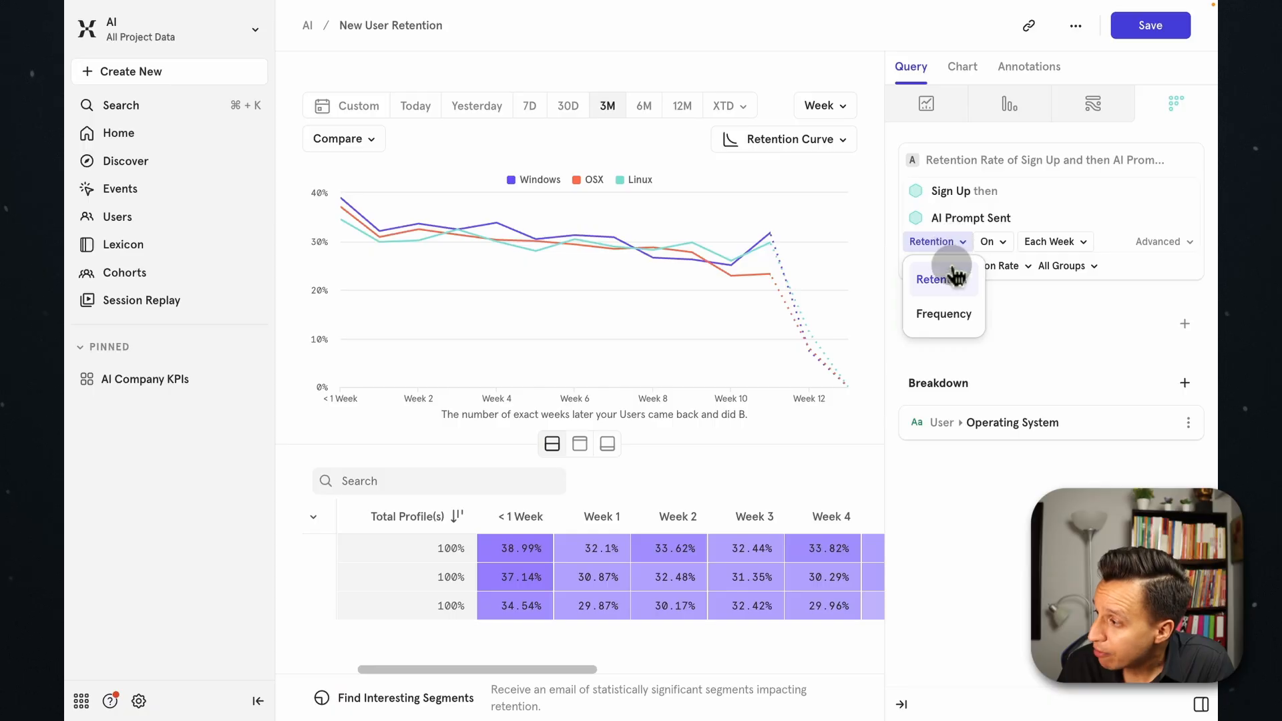
{"action": "left_click", "coordinate": [944, 316]}
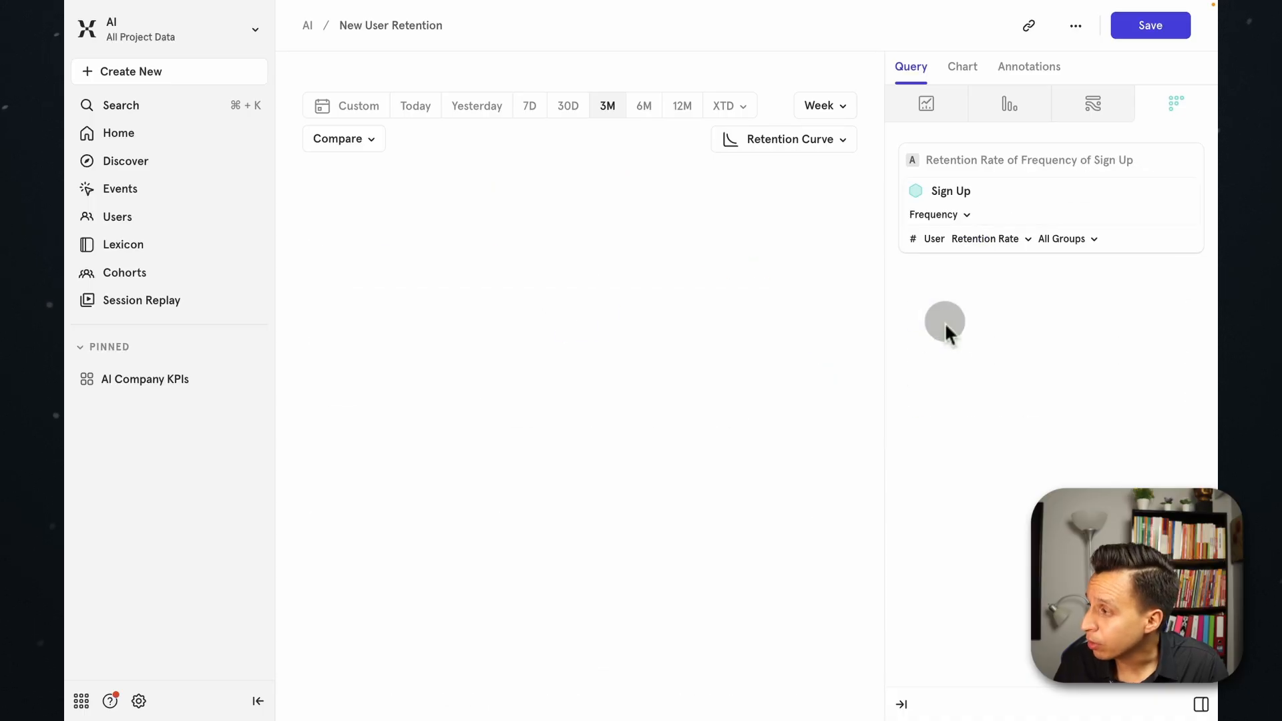
{"action": "left_click", "coordinate": [956, 195]}
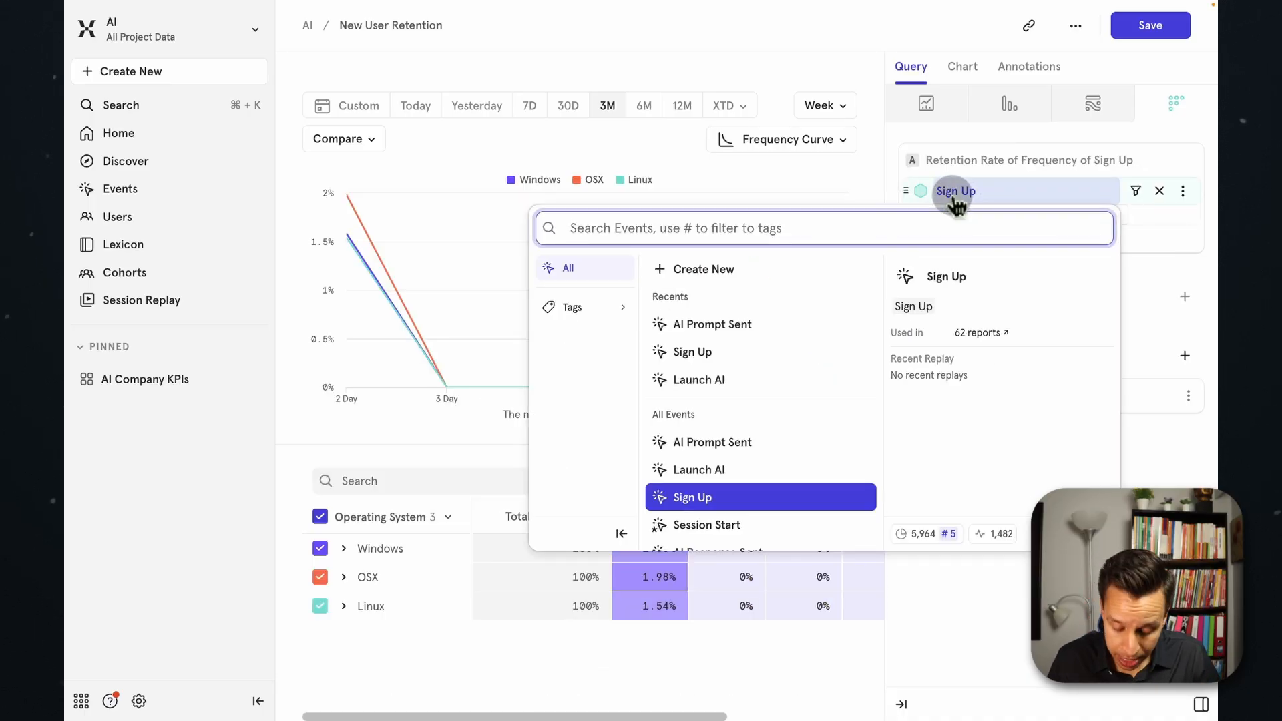
{"action": "type", "text": "ai"}
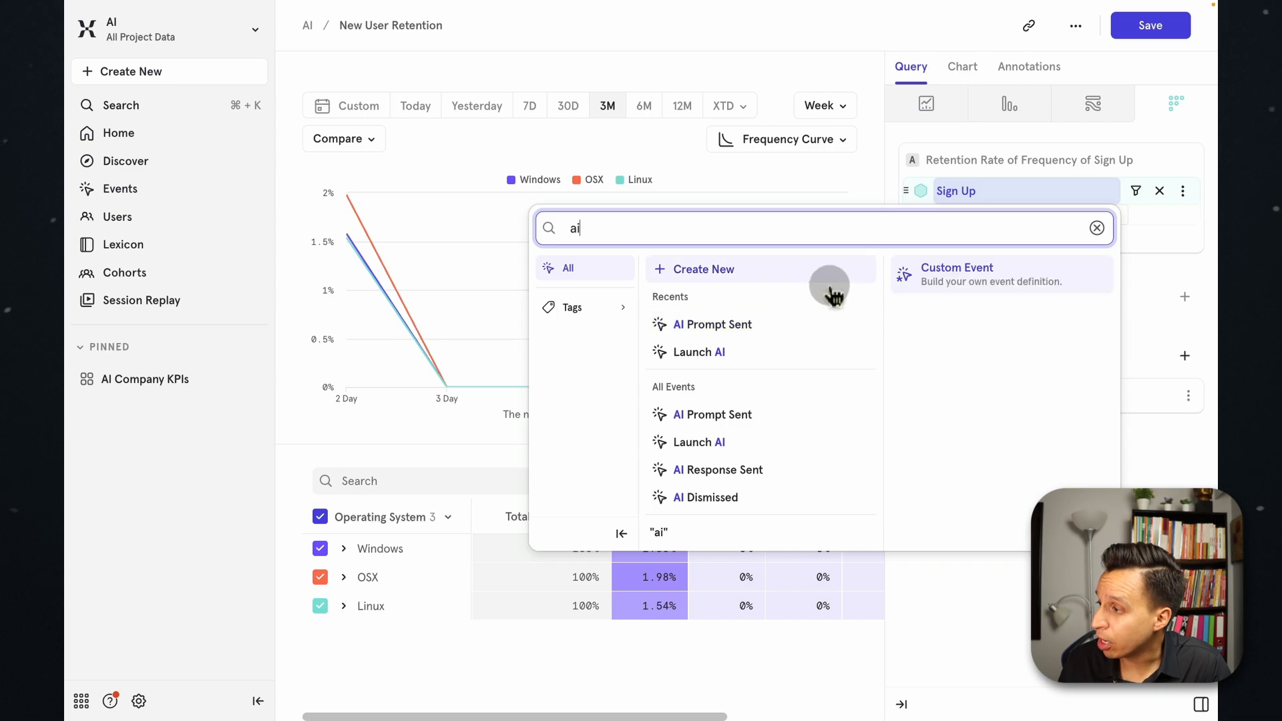
{"action": "left_click", "coordinate": [782, 326]}
{"action": "left_click", "coordinate": [1155, 397]}
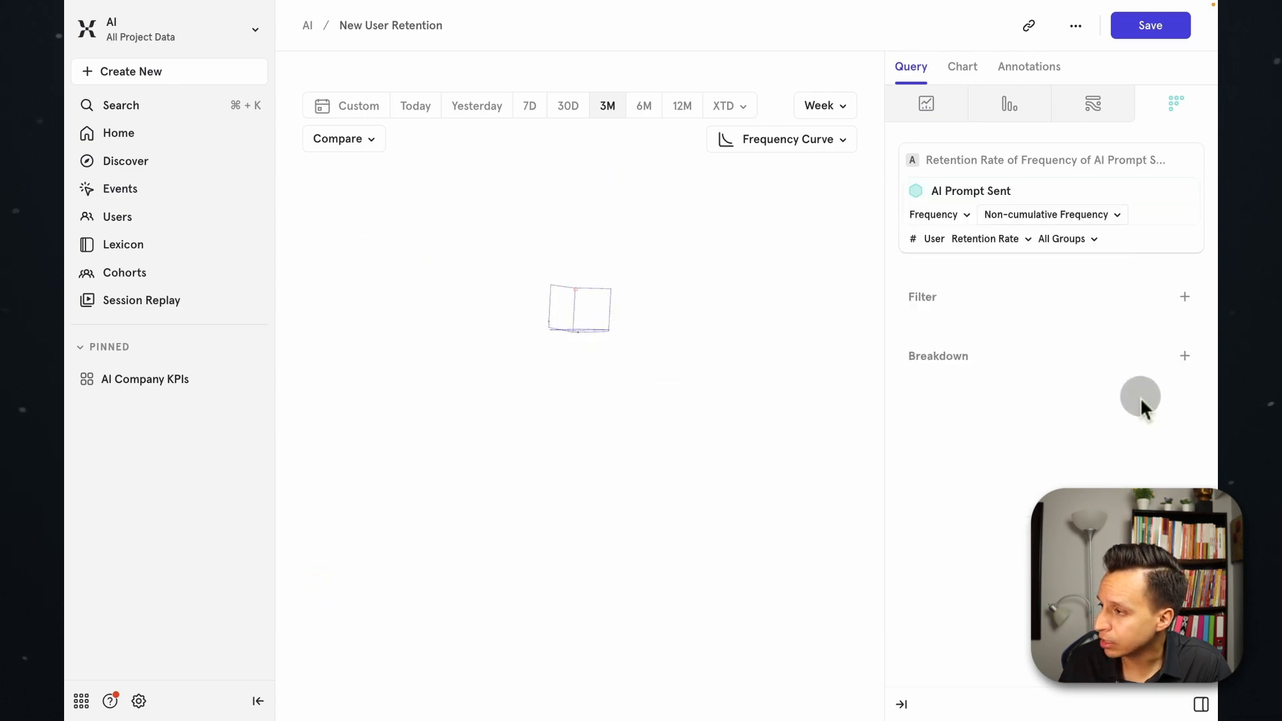
Examine the frequency curve's engagement values for the different numbers of active days in a week.
{"action": "mouse_move", "coordinate": [532, 288]}
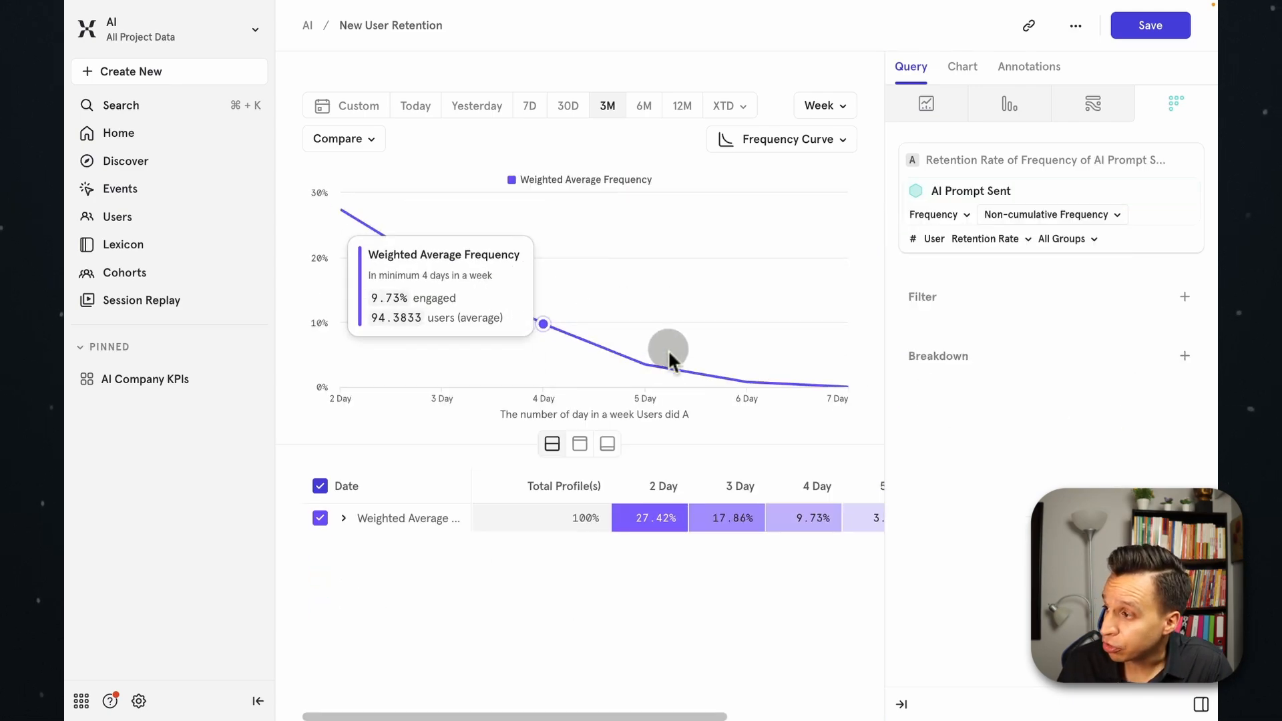
{"action": "mouse_move", "coordinate": [394, 227]}
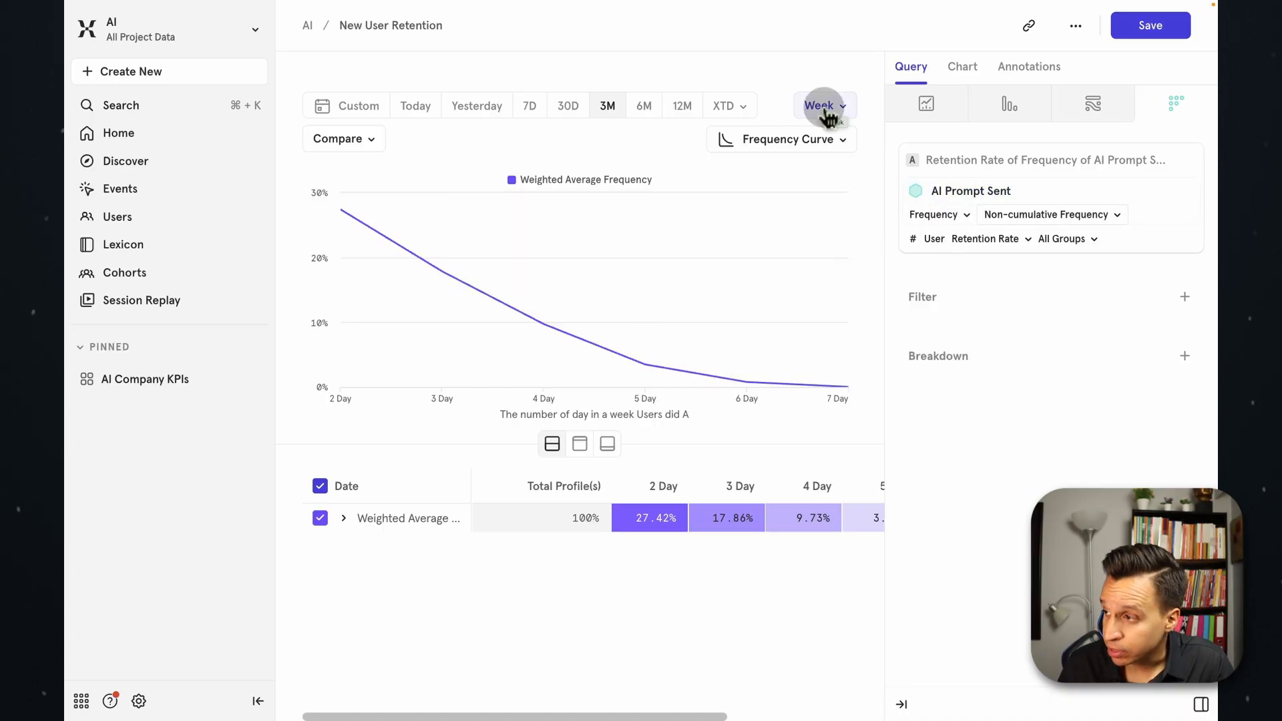
{"action": "mouse_move", "coordinate": [354, 231]}
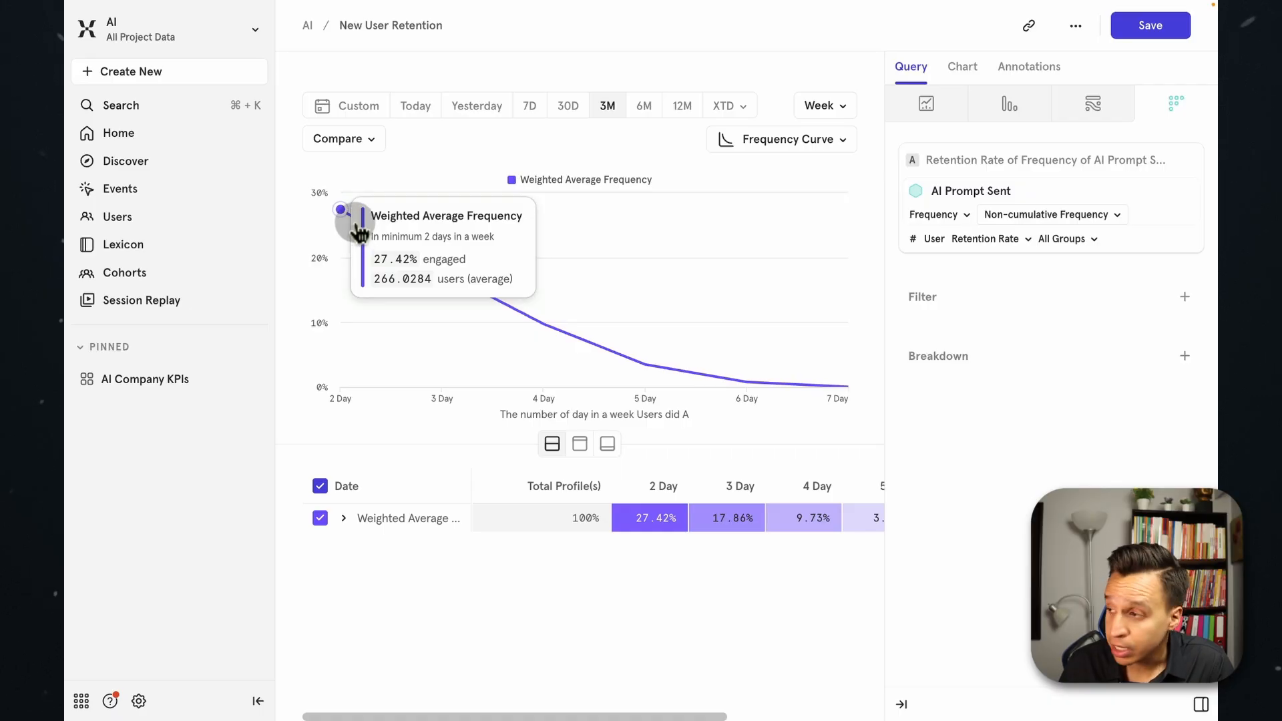
{"action": "mouse_move", "coordinate": [436, 273]}
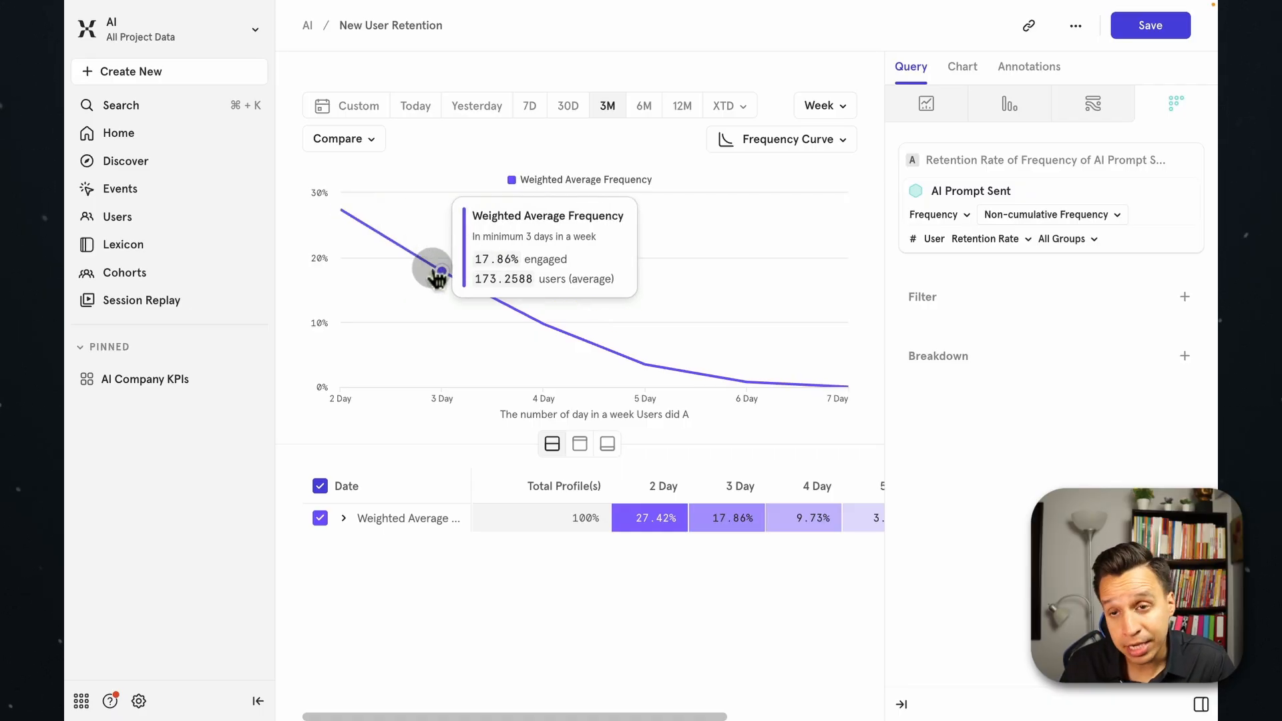
{"action": "mouse_move", "coordinate": [733, 379]}
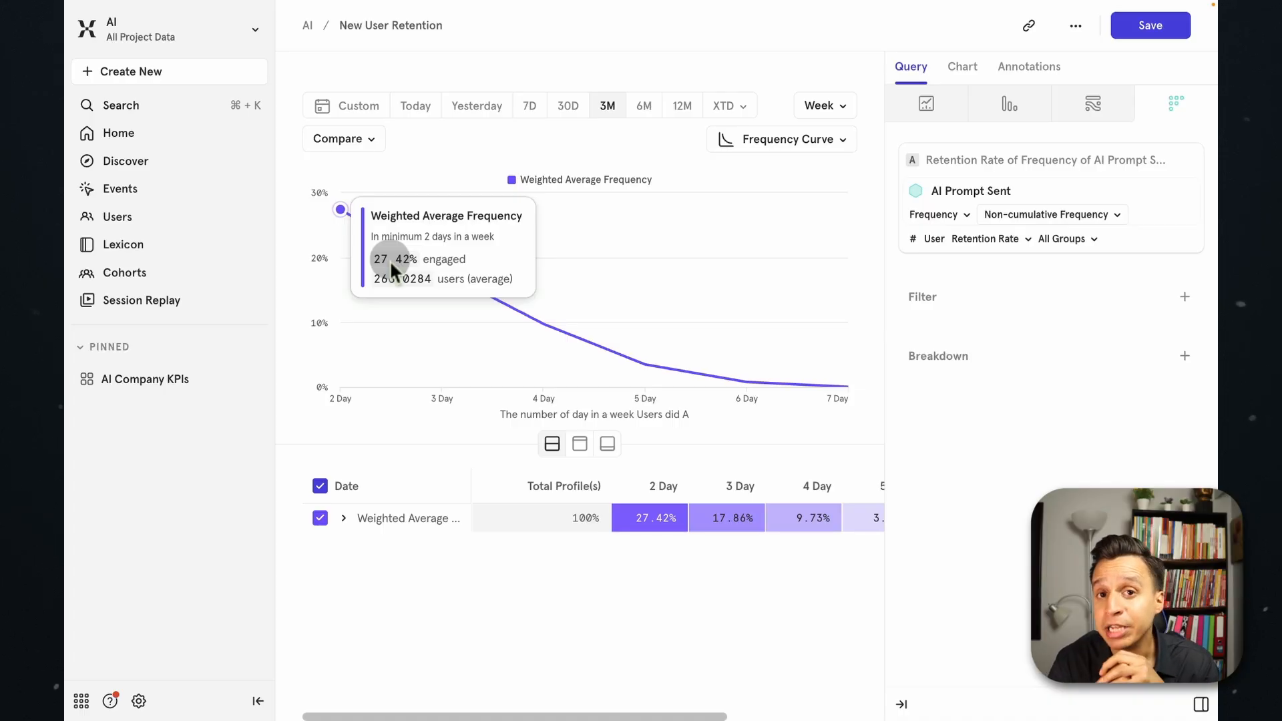
{"action": "mouse_move", "coordinate": [500, 318]}
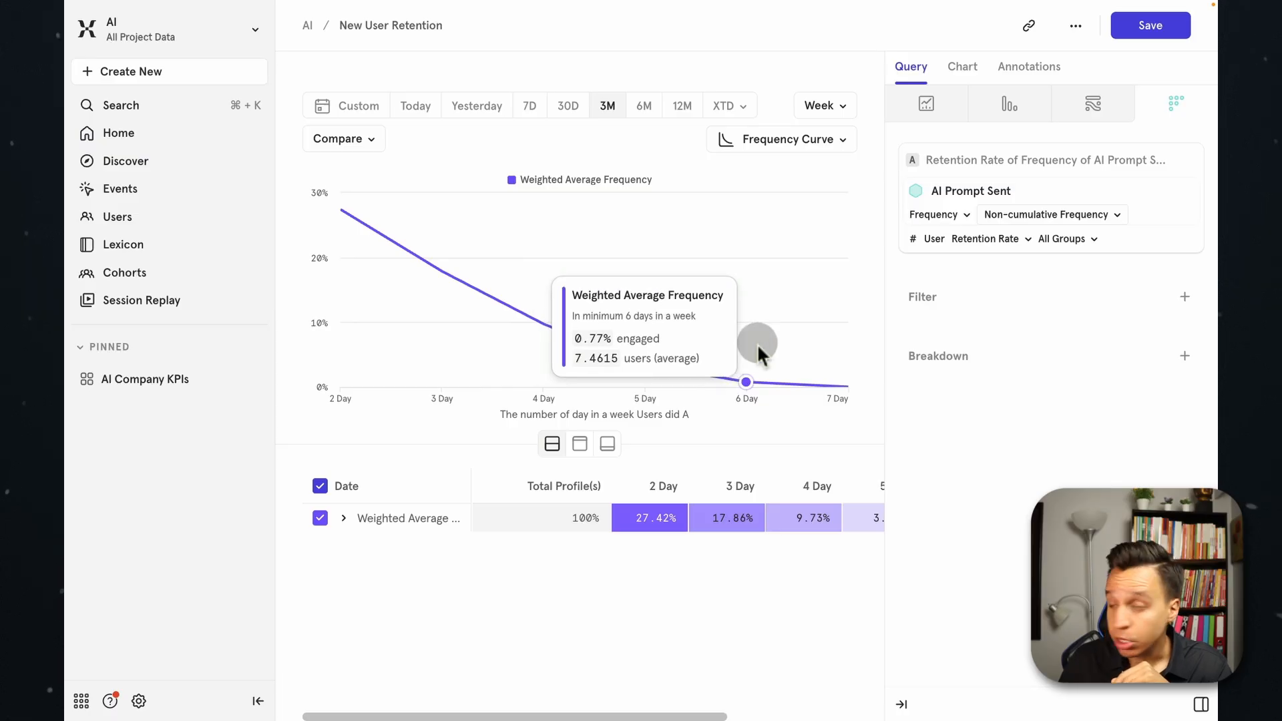
{"action": "mouse_move", "coordinate": [817, 280]}
Switch the AI Prompt Sent analysis from Frequency back to Retention.
{"action": "left_click", "coordinate": [935, 238]}
{"action": "left_click", "coordinate": [933, 214]}
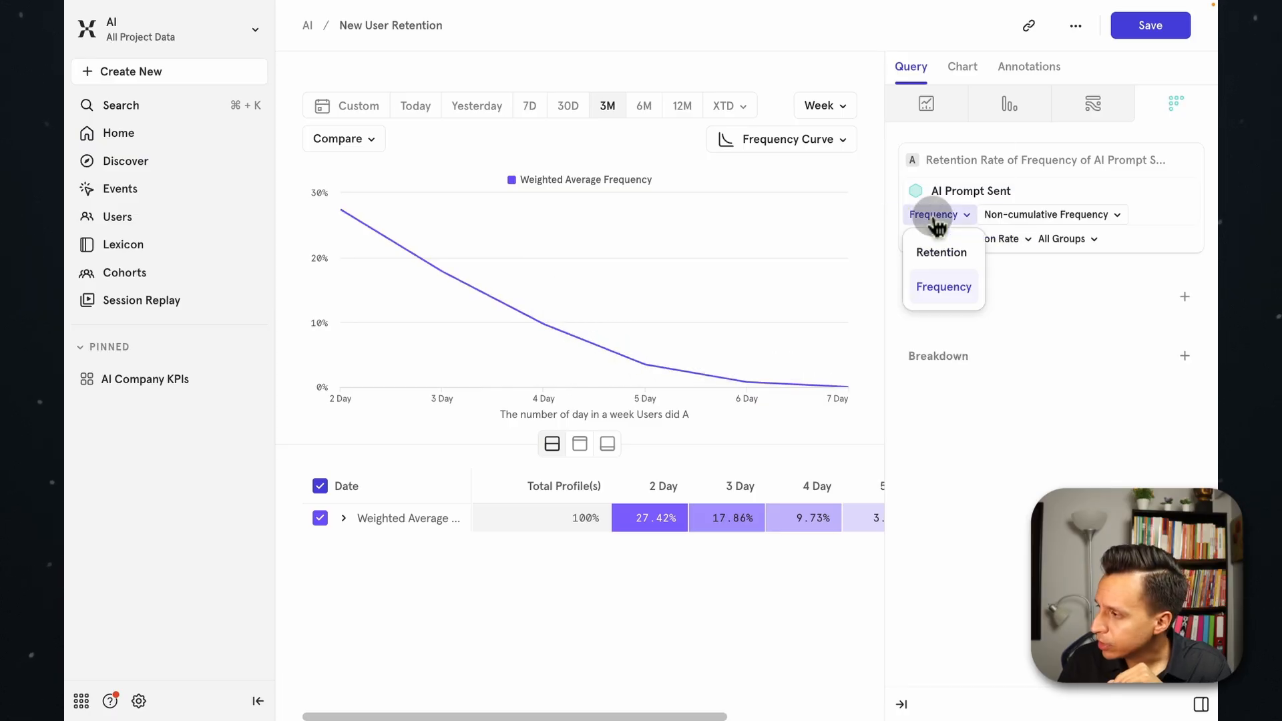
{"action": "left_click", "coordinate": [937, 252]}
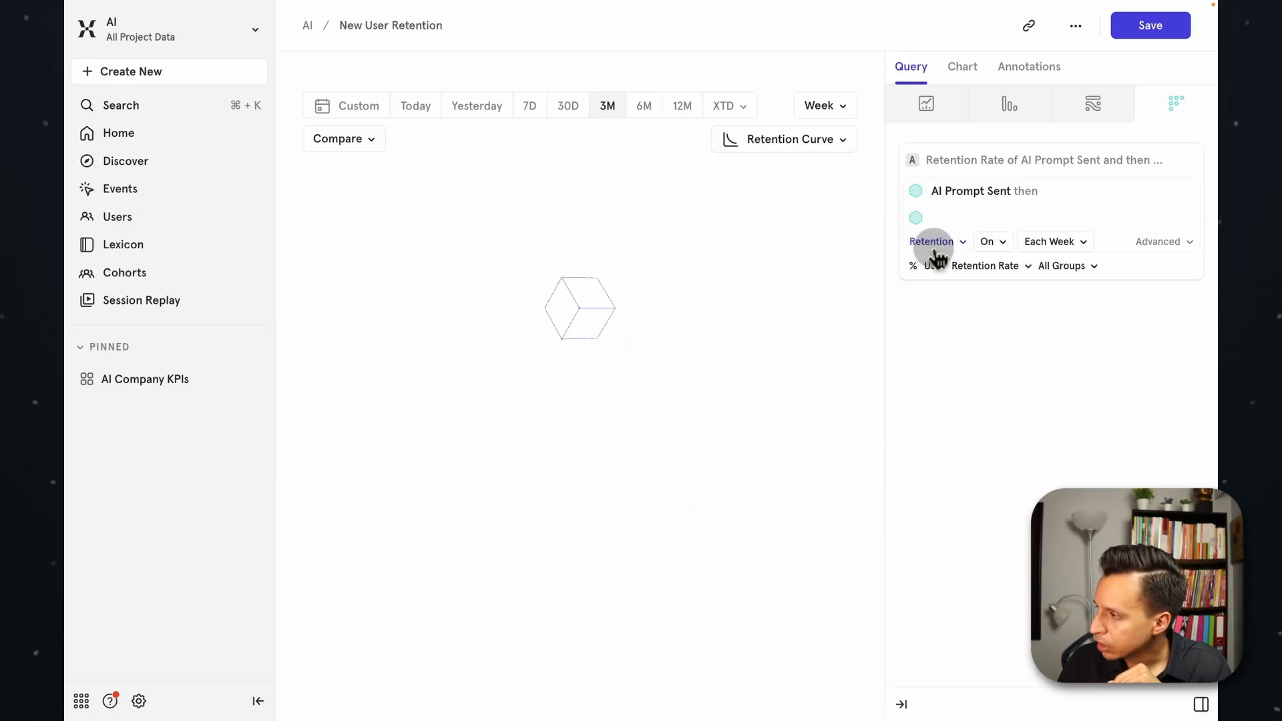
Try the On or After and On or Before retention criteria and compare the resulting weekly curves.
{"action": "left_click", "coordinate": [995, 247]}
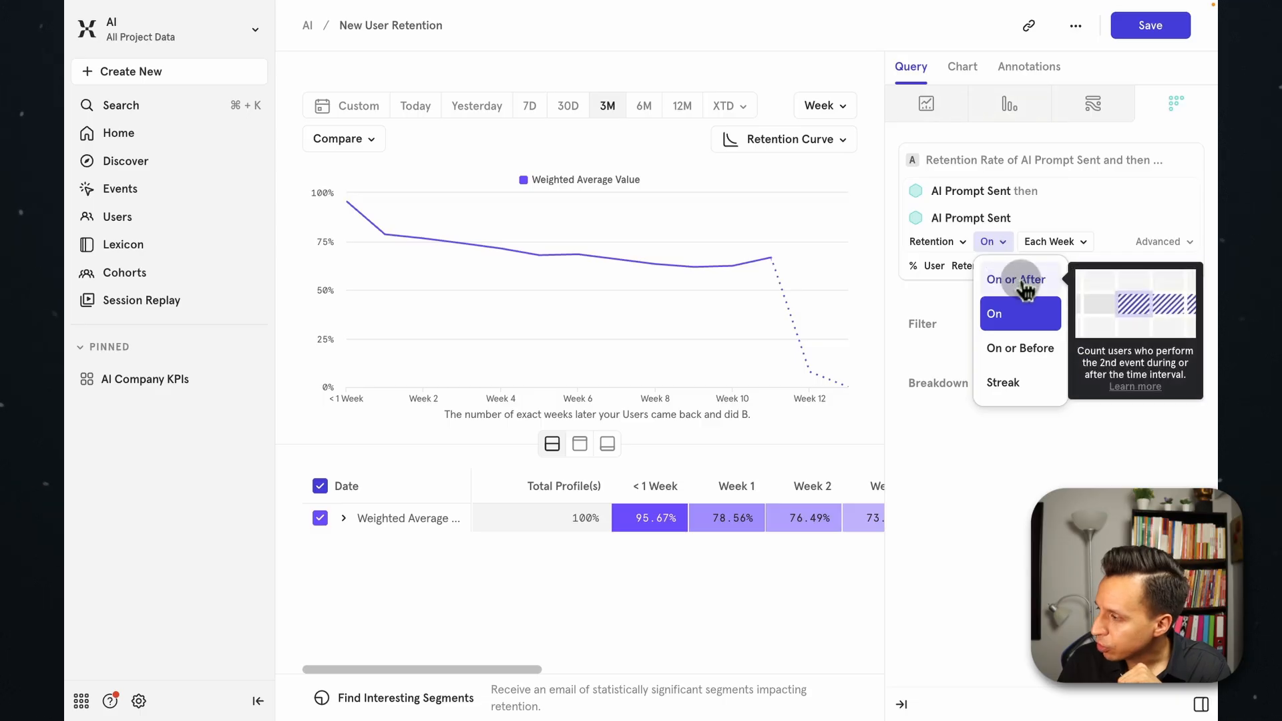
{"action": "mouse_move", "coordinate": [1022, 357]}
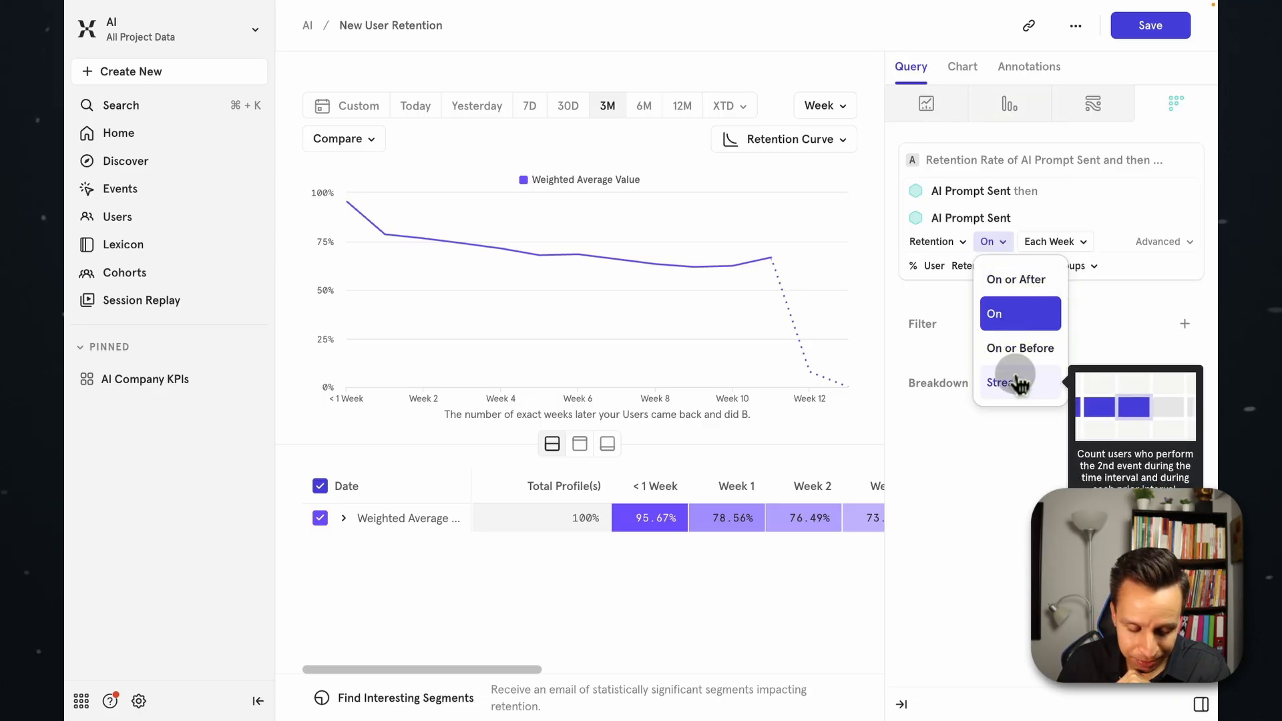
{"action": "mouse_move", "coordinate": [1007, 322]}
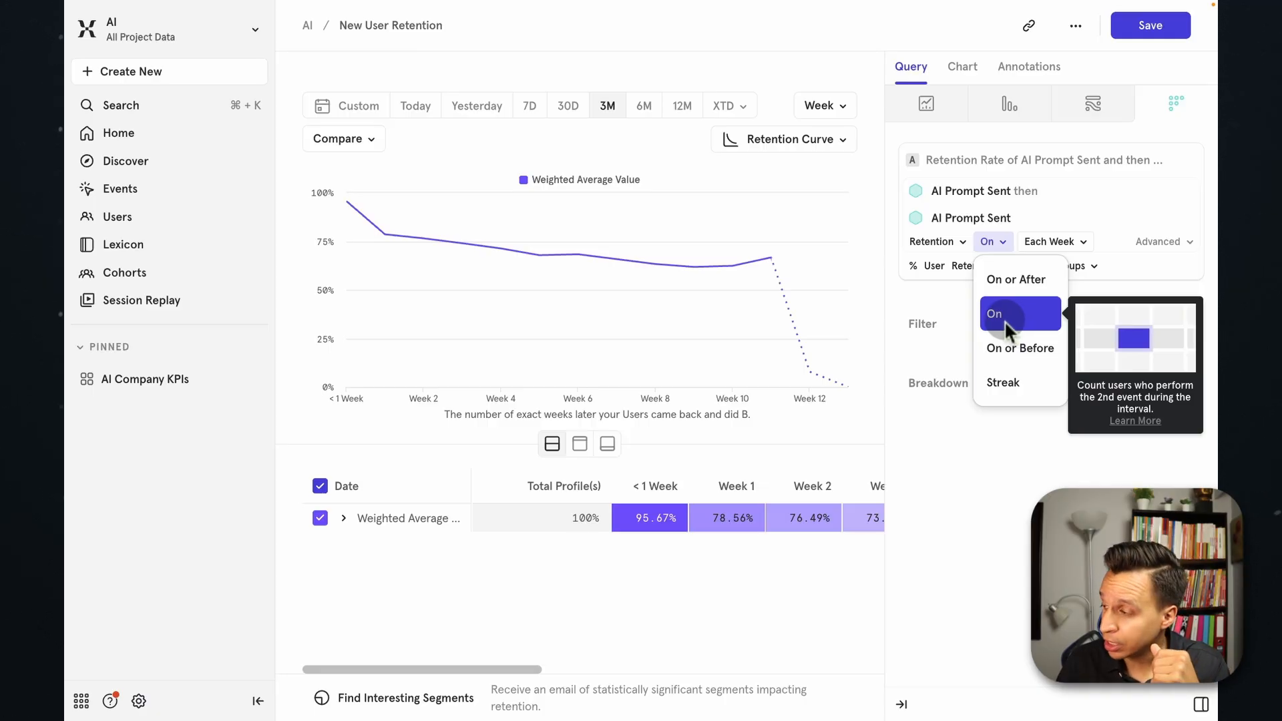
{"action": "left_click", "coordinate": [1003, 382]}
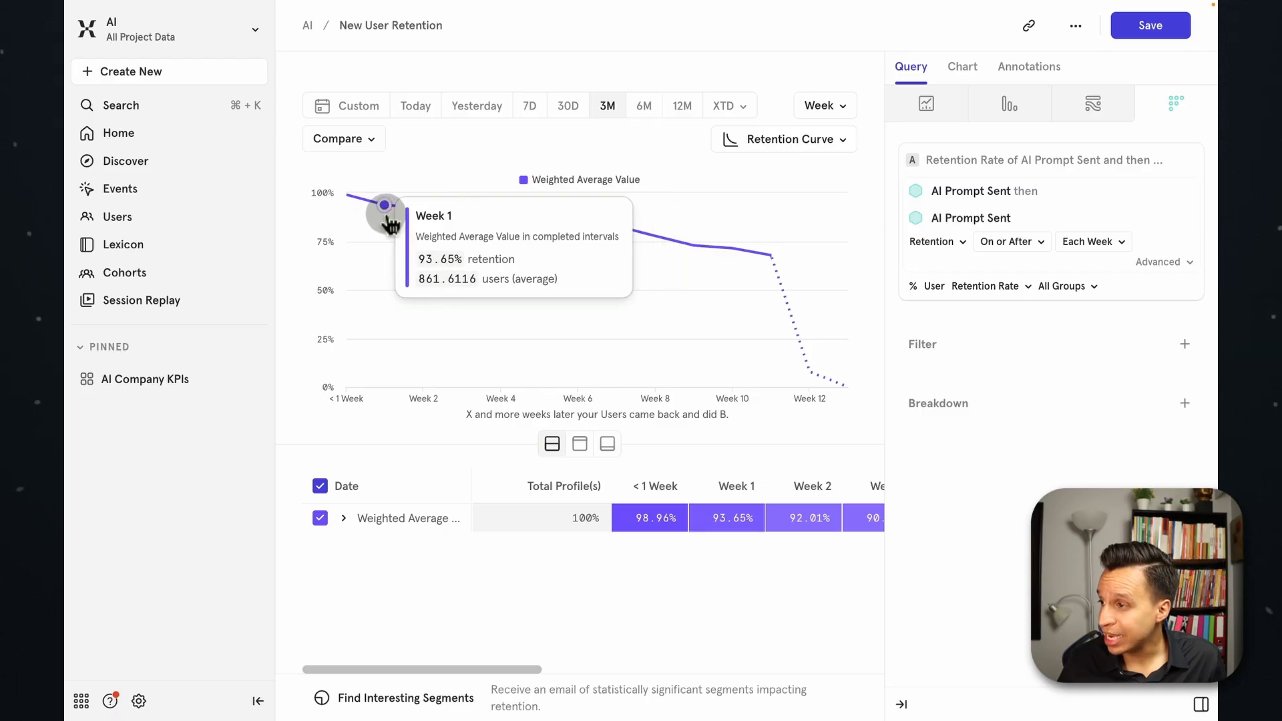
{"action": "mouse_move", "coordinate": [431, 212]}
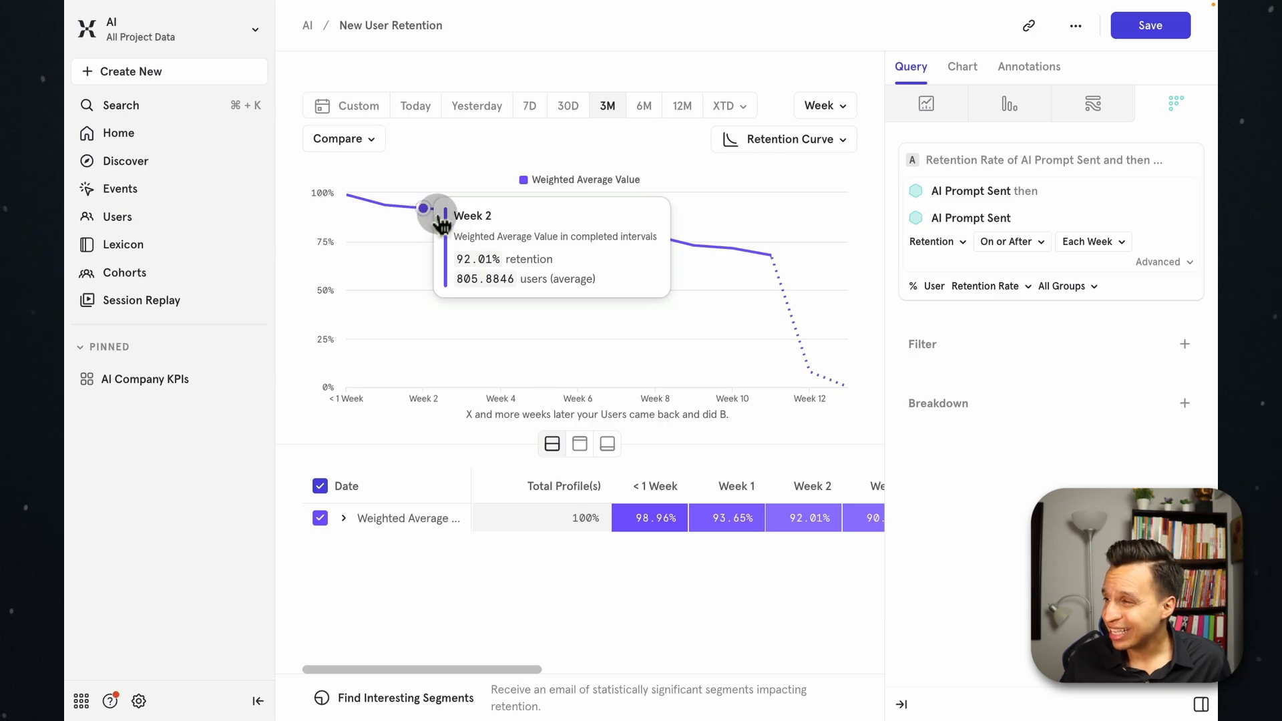
{"action": "mouse_move", "coordinate": [591, 237]}
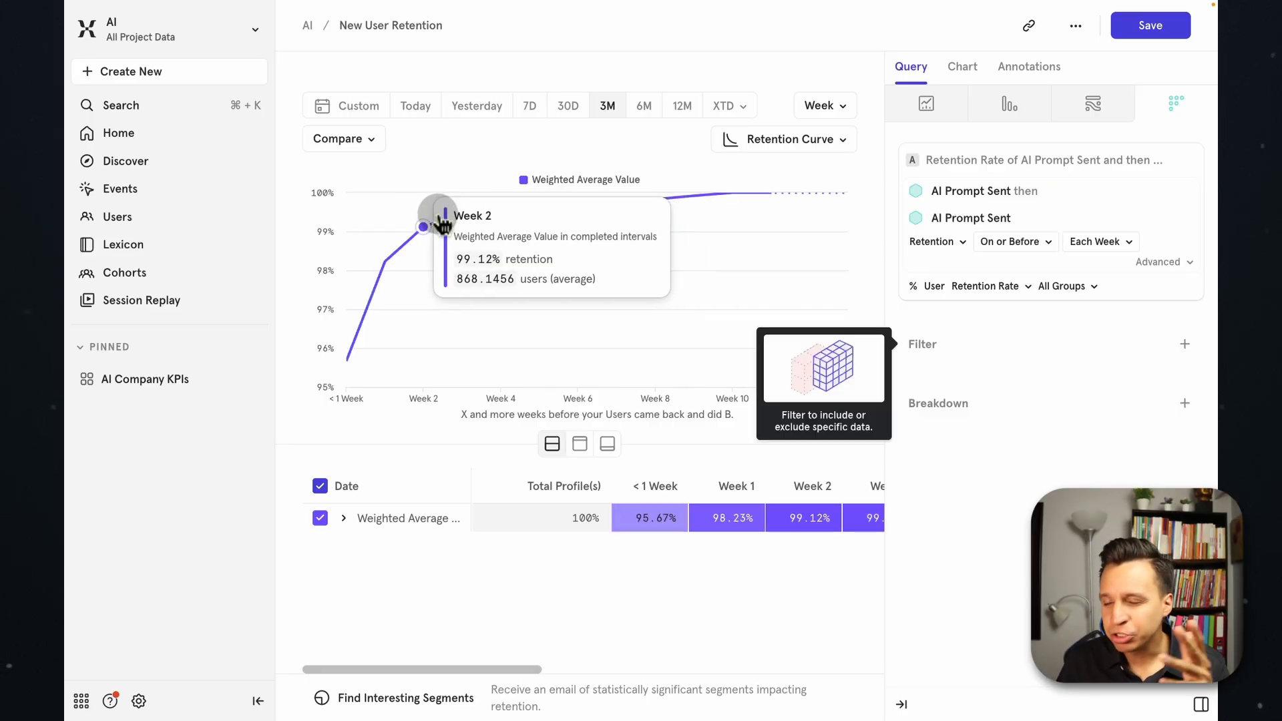
Look through the report's measuring options, including the property choice under Property Sum, and keep Retention Rate.
{"action": "left_click", "coordinate": [988, 286]}
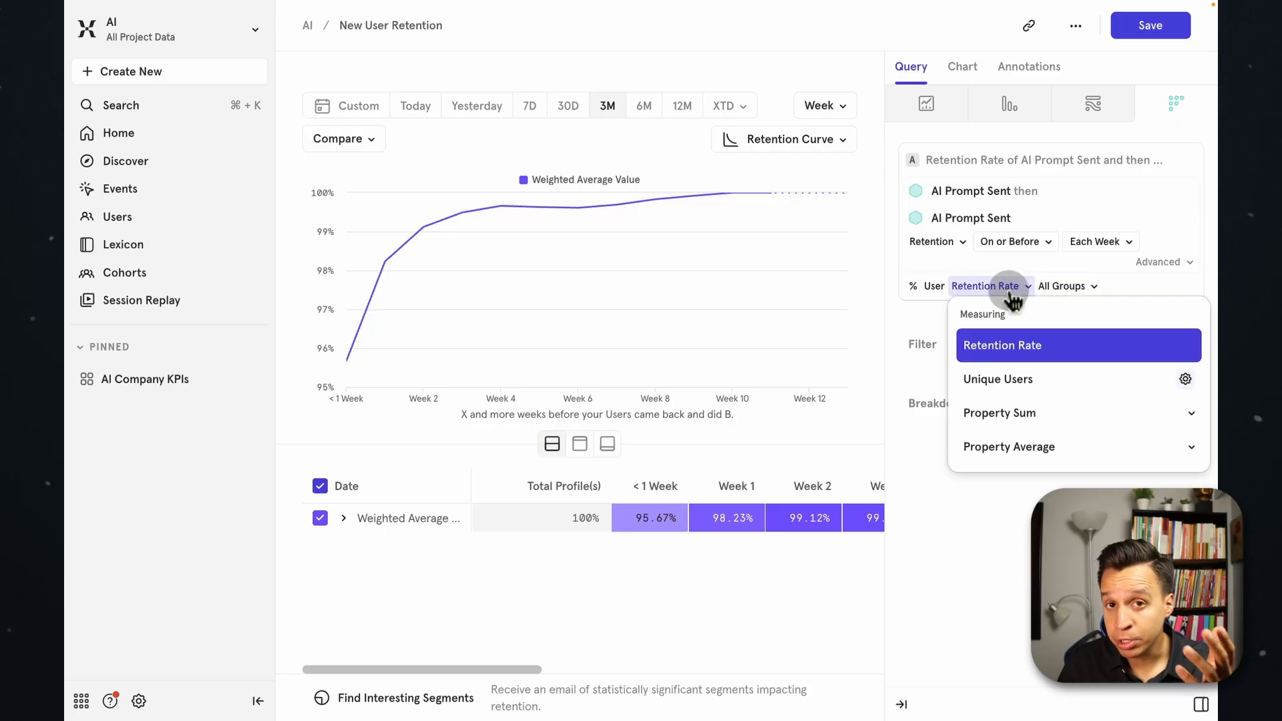
{"action": "left_click", "coordinate": [1028, 413]}
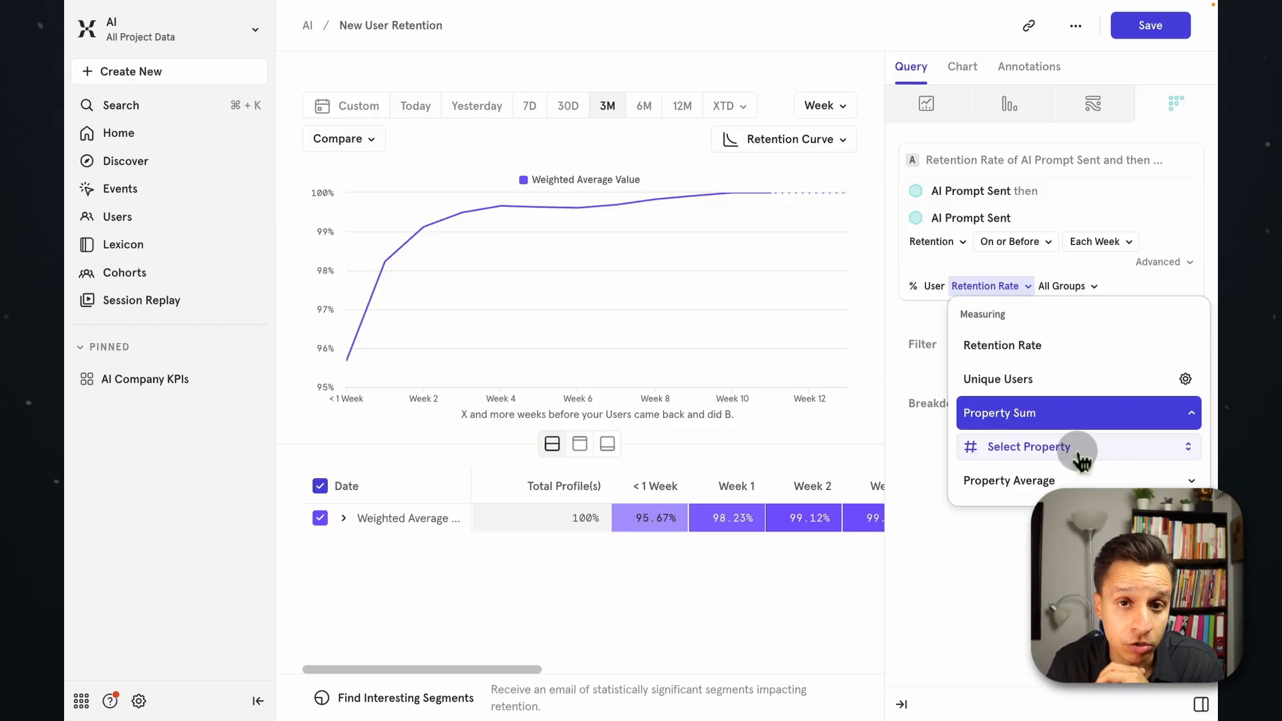
{"action": "left_click", "coordinate": [1037, 354]}
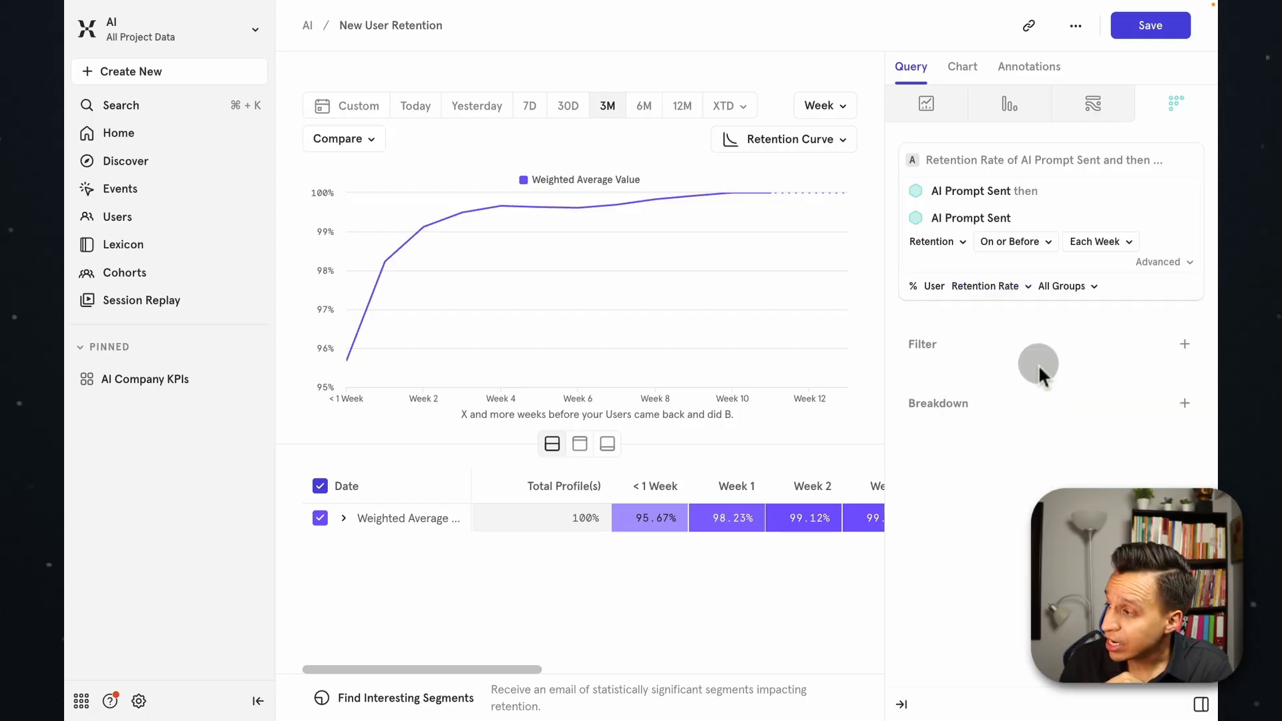
Set the retention criterion to On with monthly intervals and check the Month 1 point on the curve.
{"action": "left_click", "coordinate": [1012, 241]}
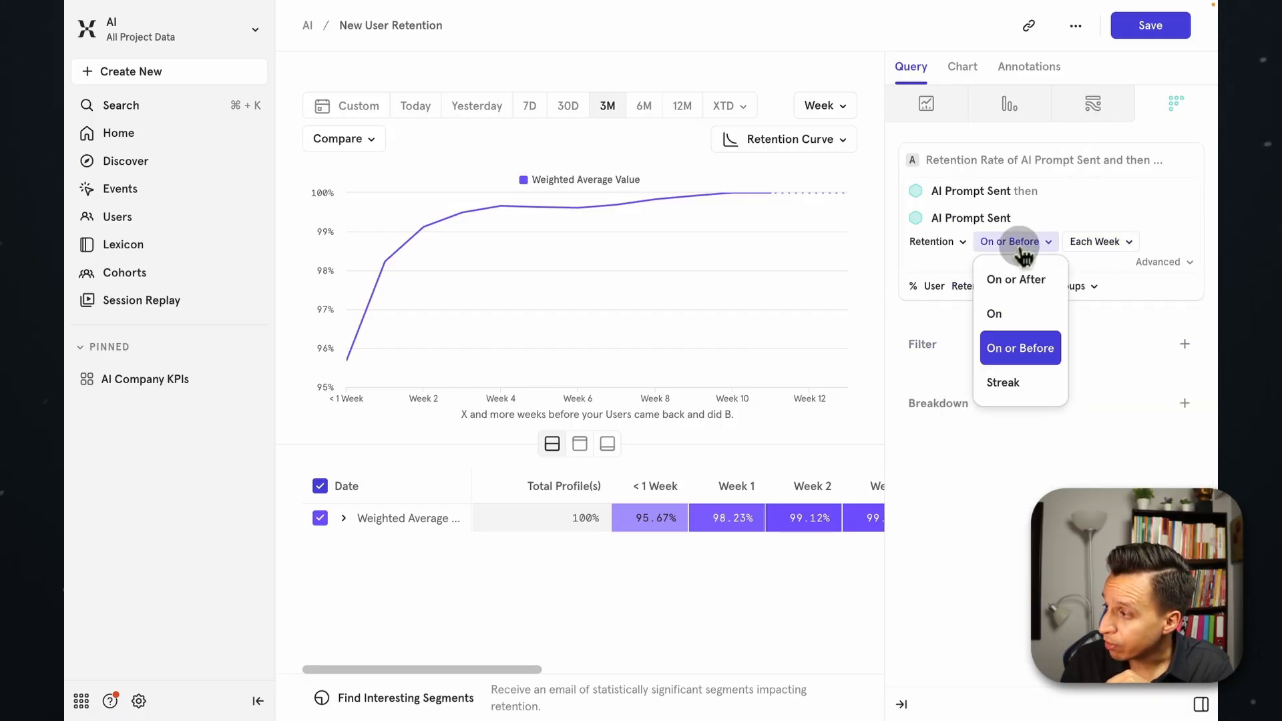
{"action": "left_click", "coordinate": [1004, 310]}
{"action": "left_click", "coordinate": [1058, 245]}
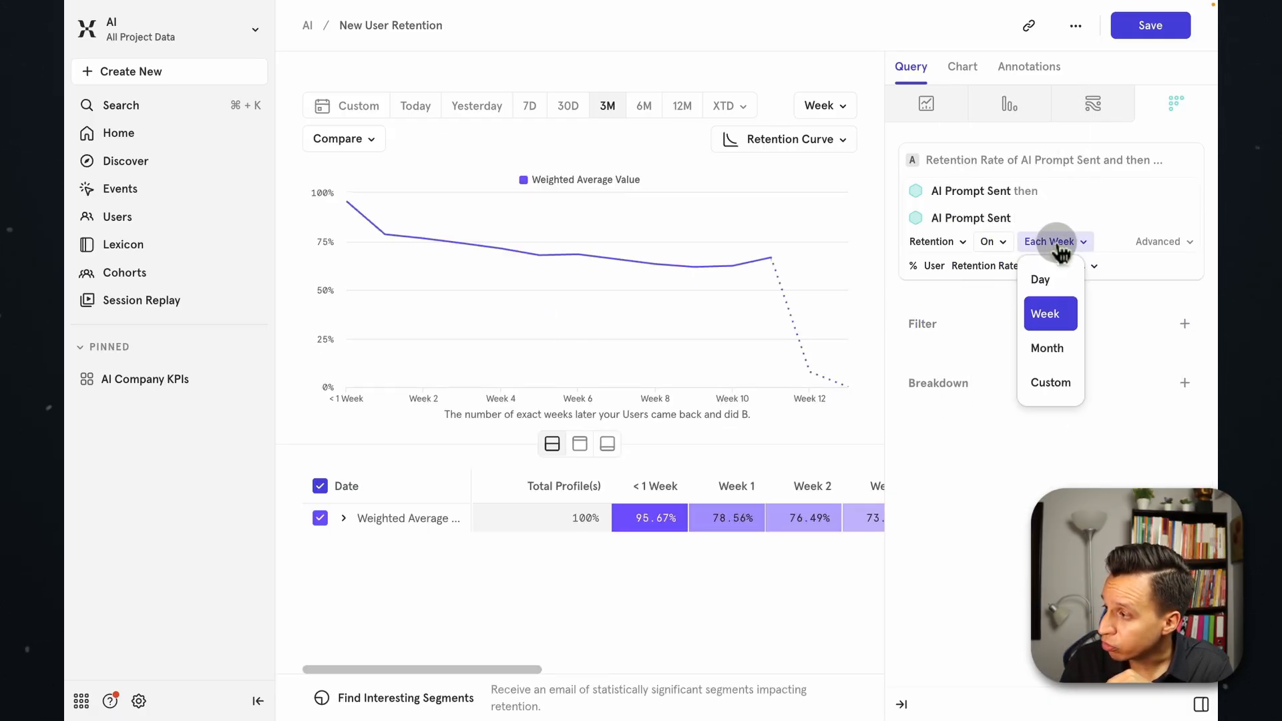
{"action": "left_click", "coordinate": [1053, 349]}
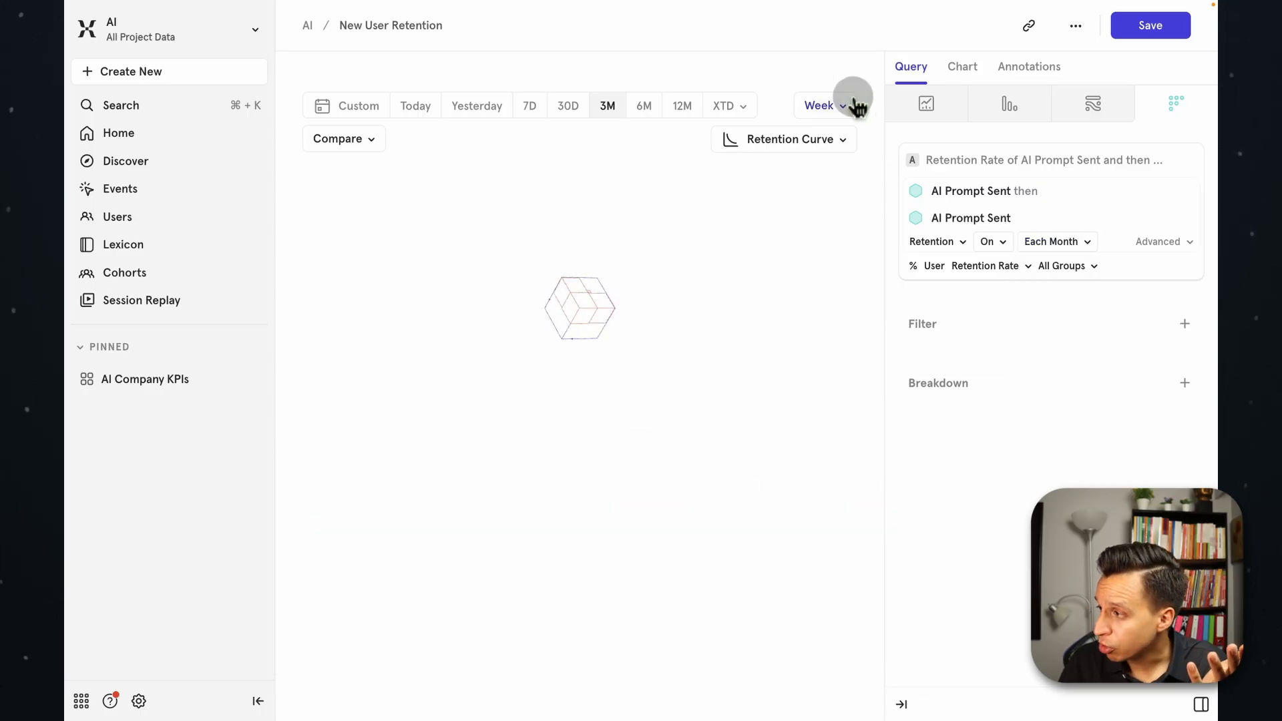
{"action": "mouse_move", "coordinate": [666, 291]}
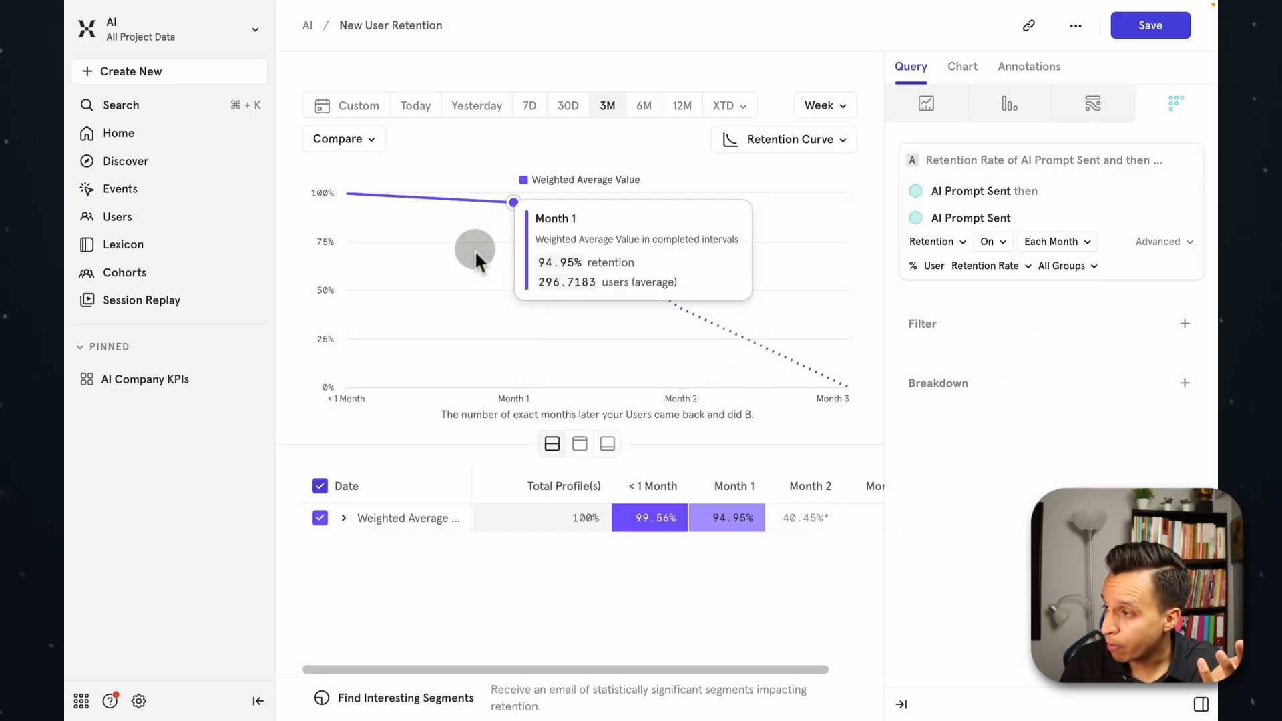